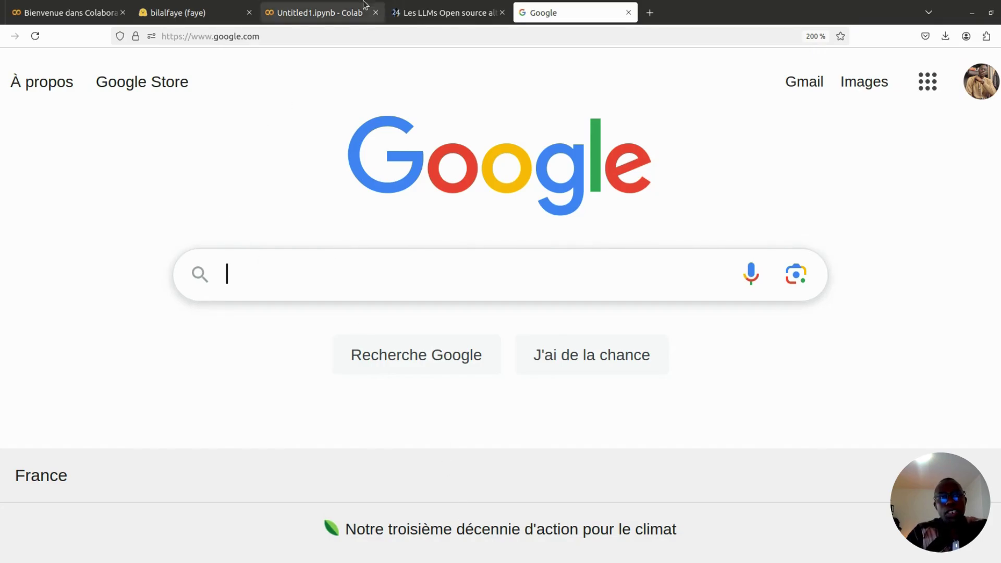
- Open the chatgpt.com website
click(298, 35)
text(chatgpt.com/)
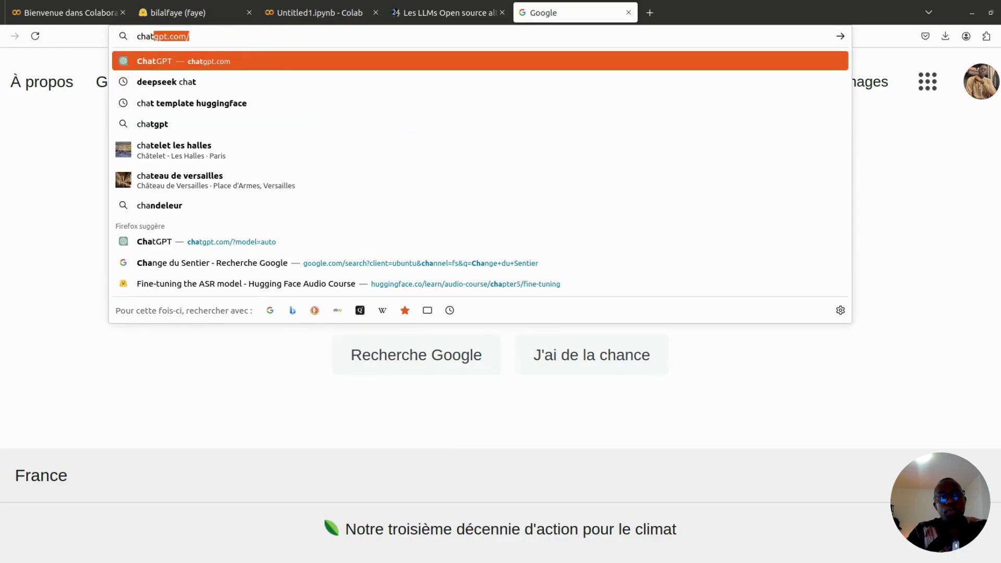
key(Return)
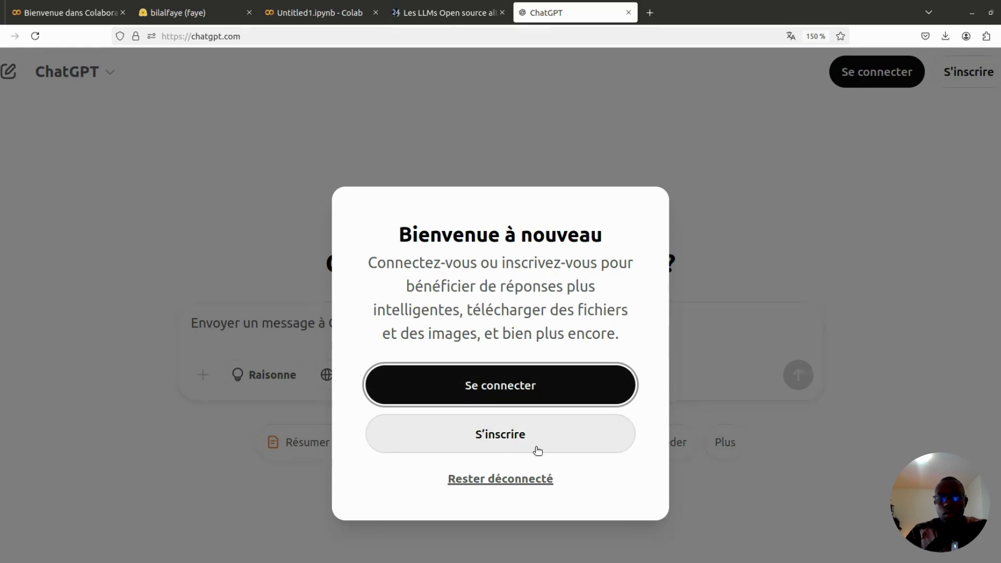
- Log in through Google, choosing the last saved account in the list
click(496, 392)
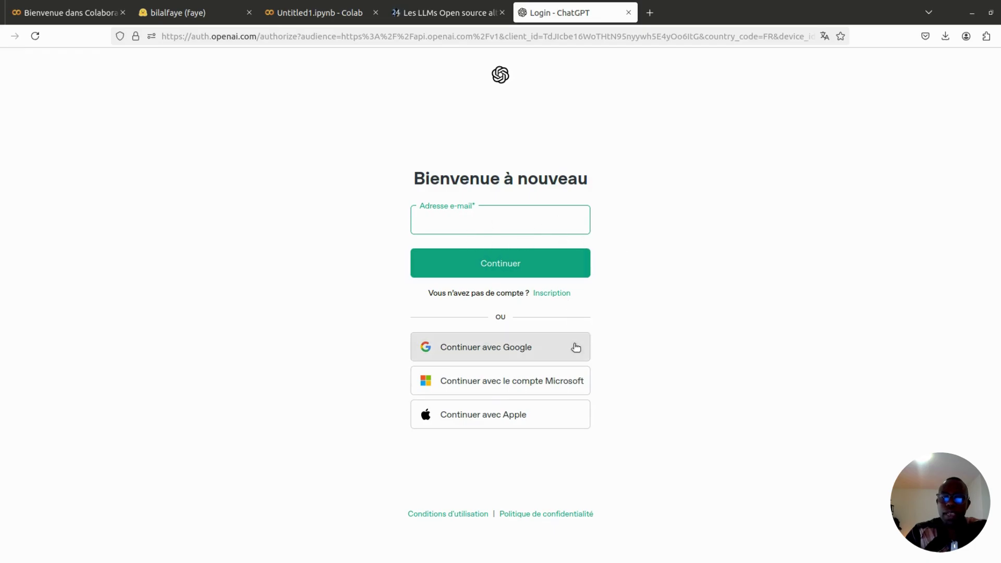
click(479, 347)
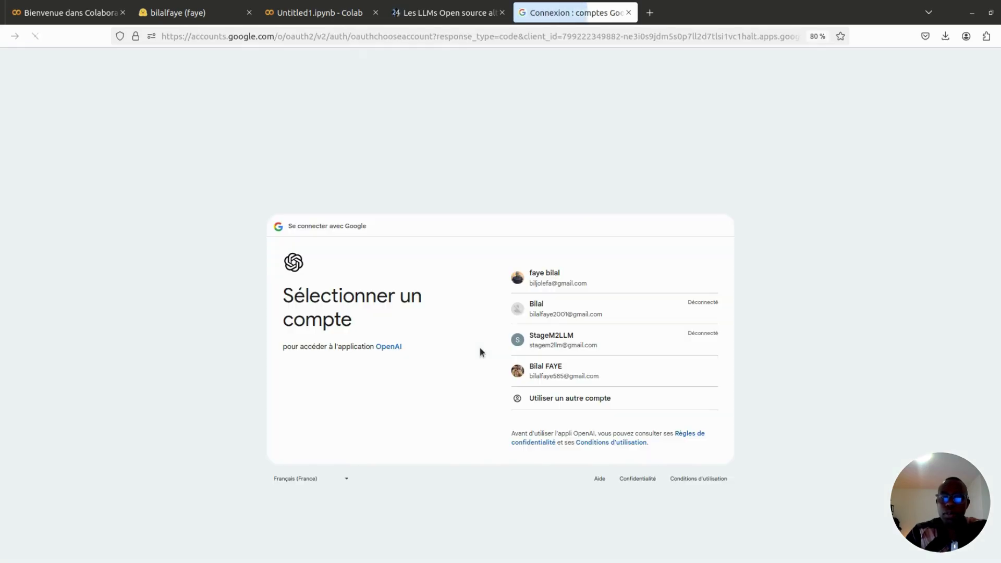
click(571, 374)
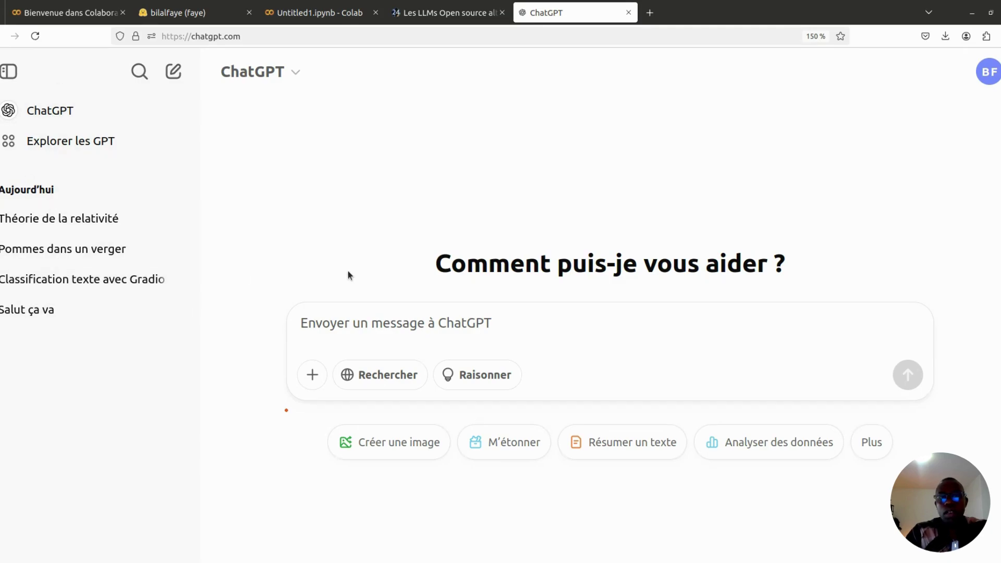
click(992, 76)
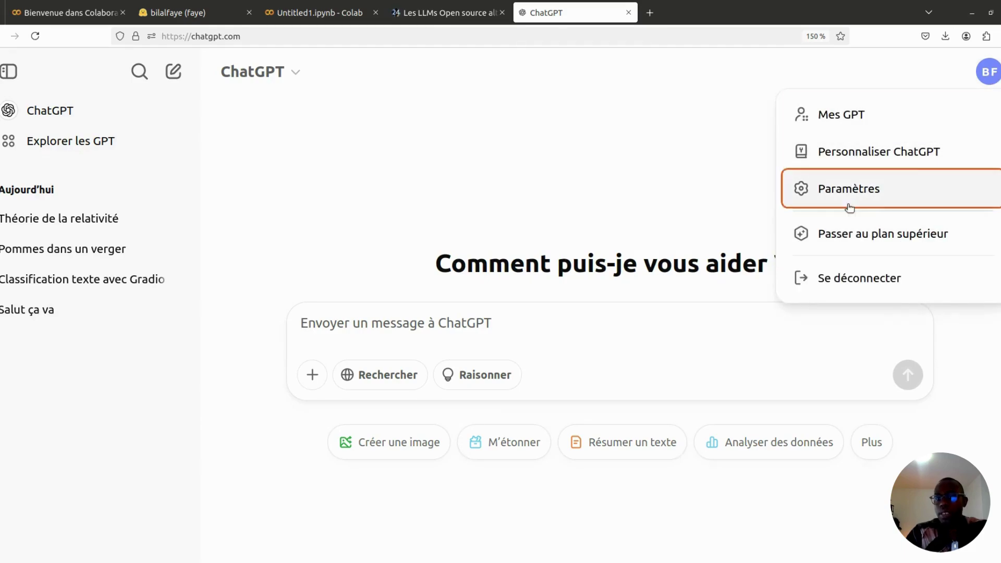
click(659, 185)
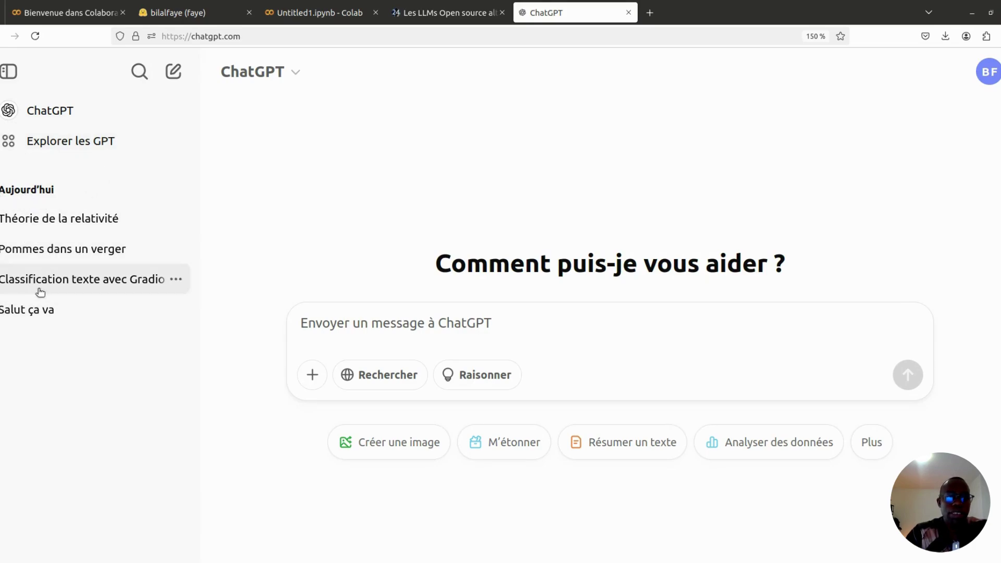
- Delete the chat "Théorie de la relativité" from the history and confirm the deletion
click(175, 219)
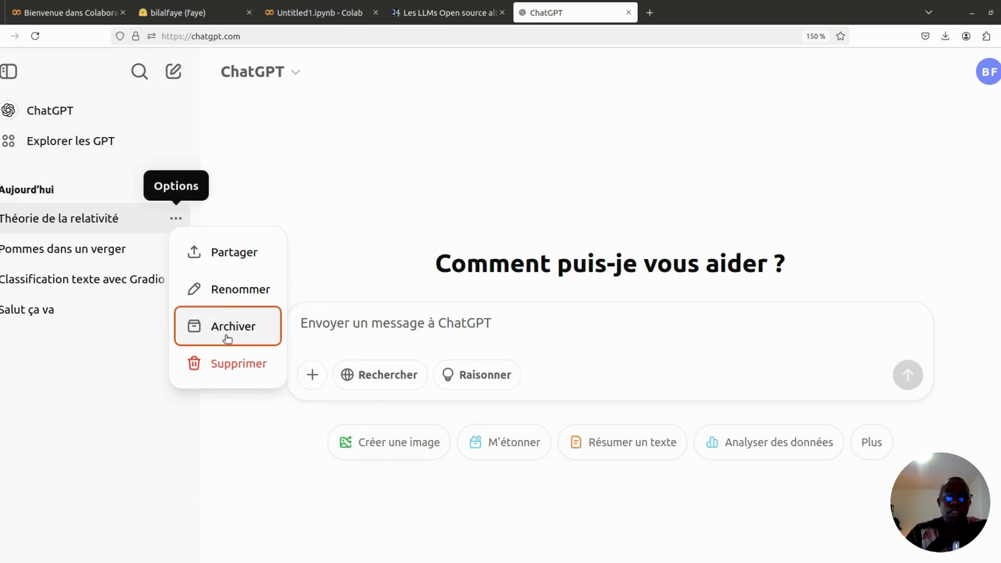
click(228, 371)
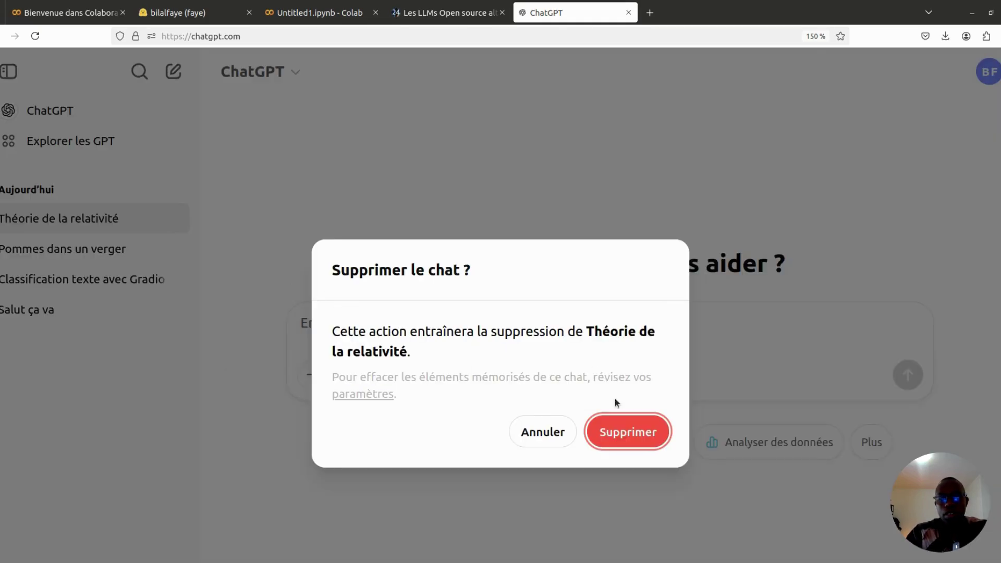
click(618, 431)
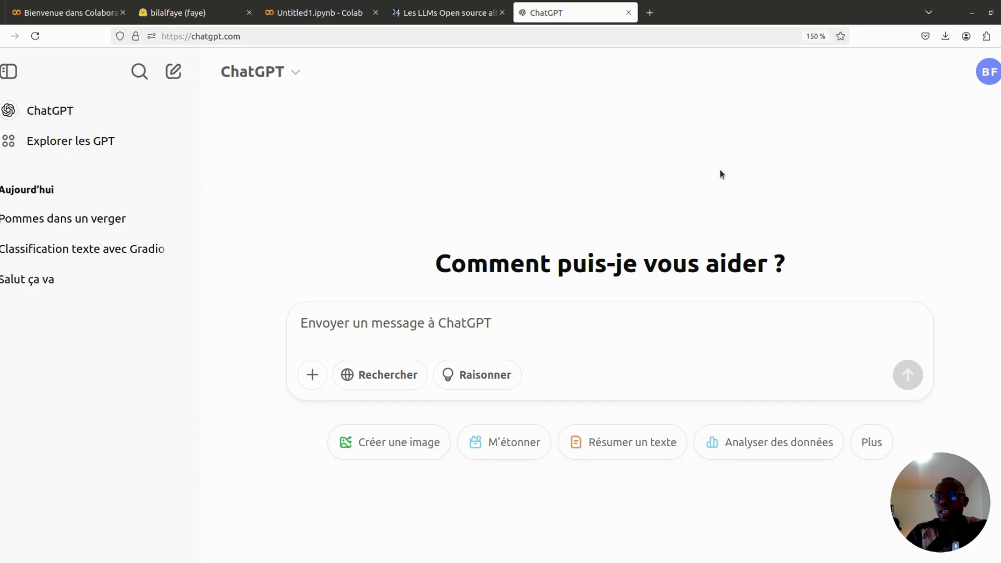
- Delete all remaining chats from the general settings, confirm the deletion and close the settings
click(994, 73)
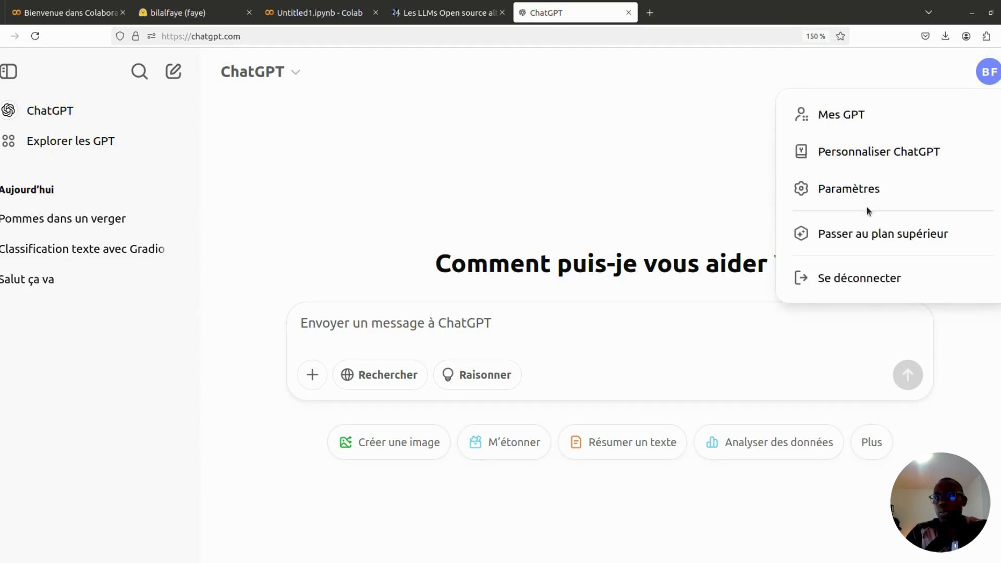
click(868, 191)
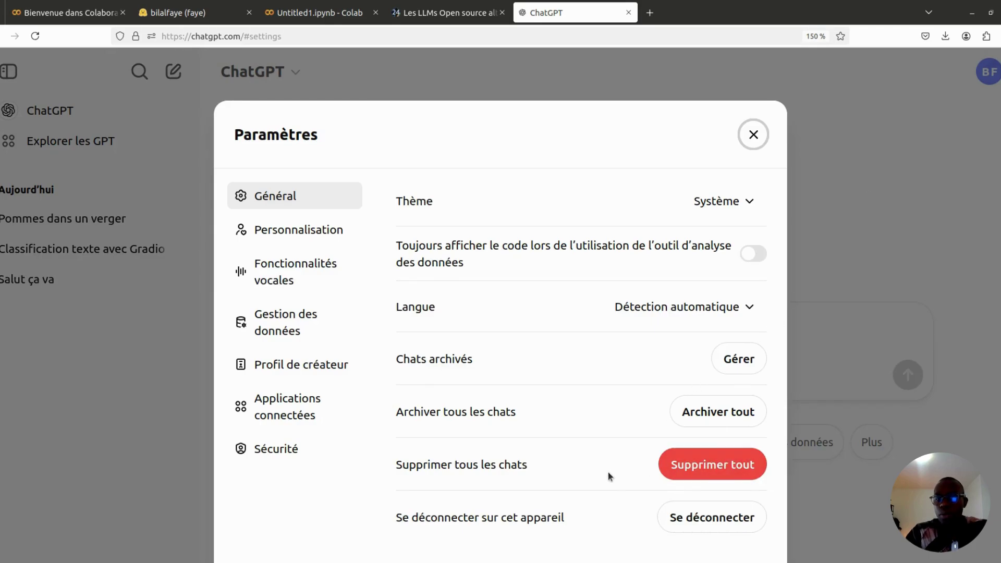
click(730, 464)
click(587, 406)
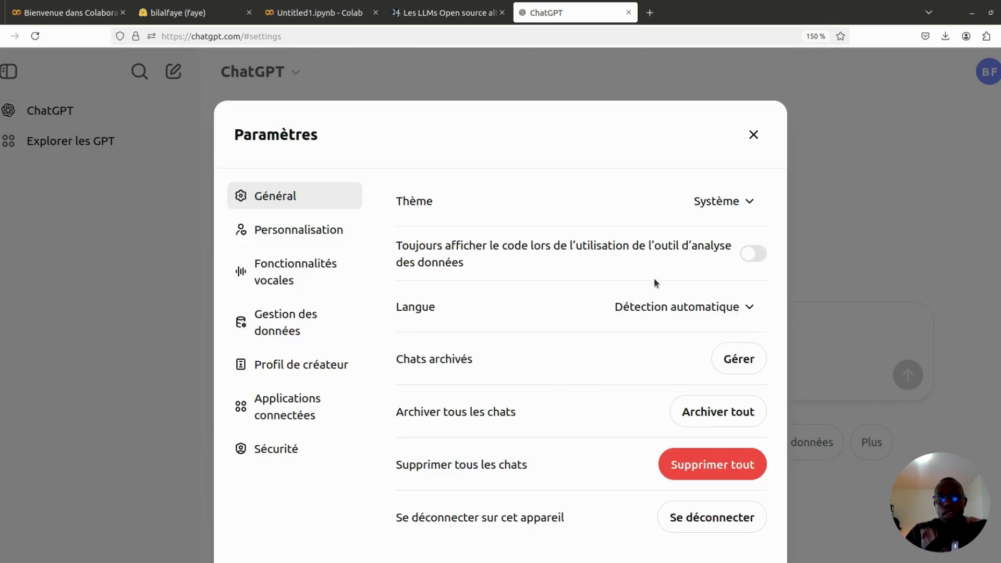
click(754, 135)
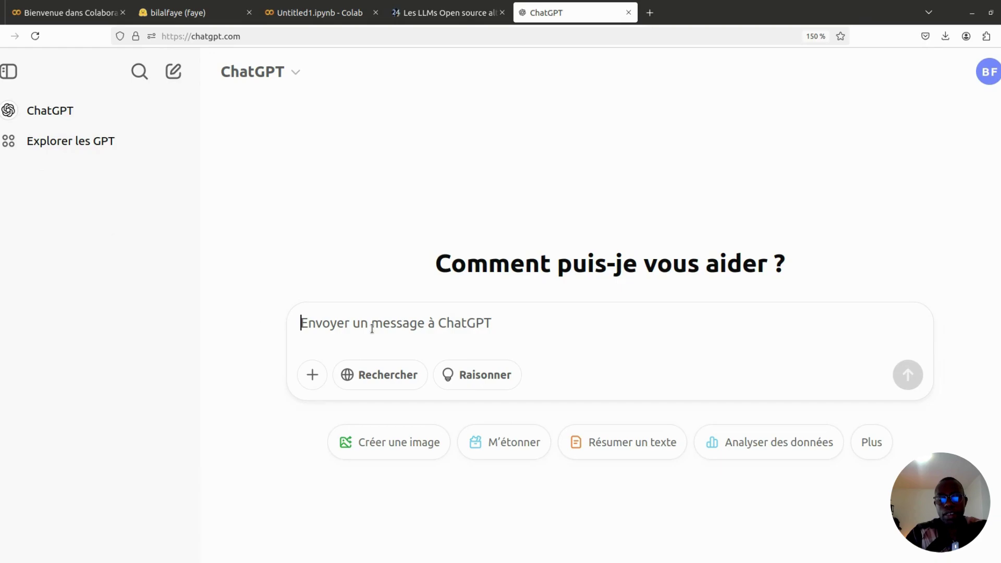
- Send the message "Salut!" in a new chat
text(Salut)
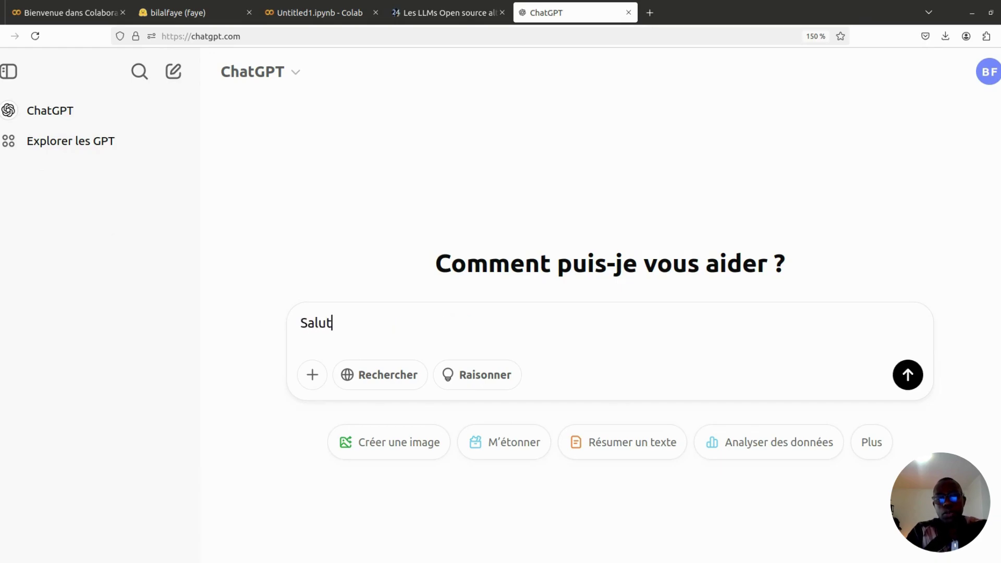
text(!)
key(Return)
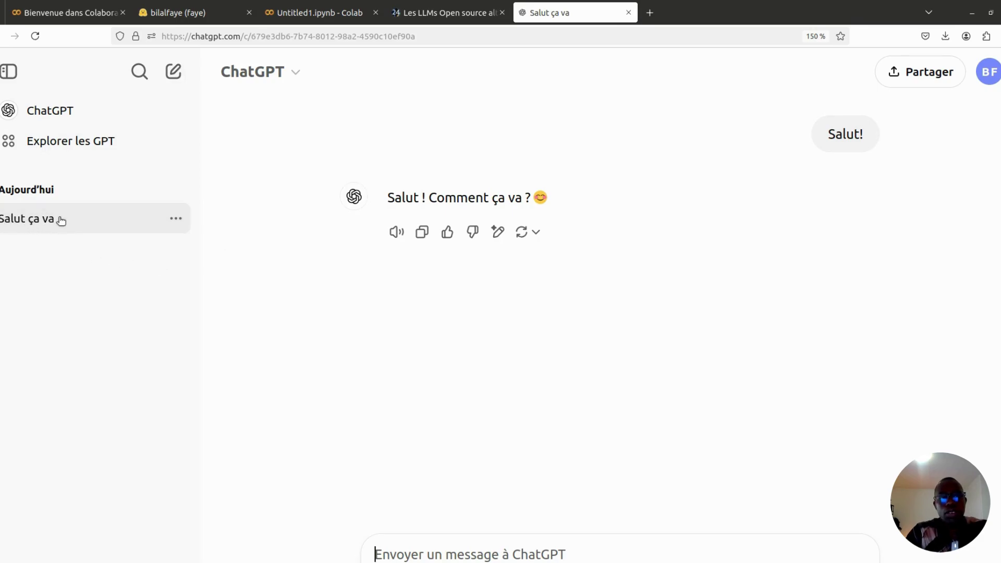
- Rename the newly created chat in the history as "Test"
click(177, 222)
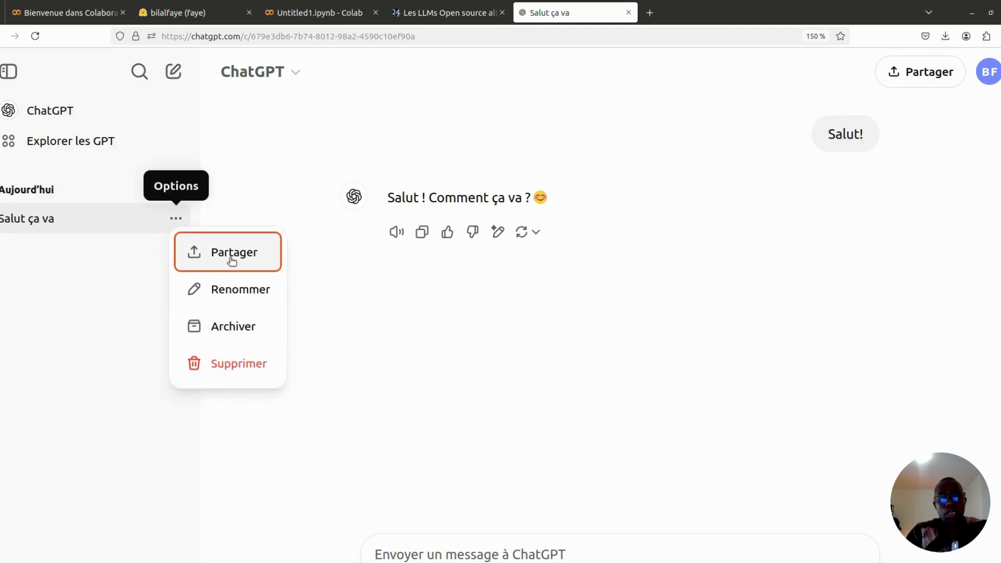
click(230, 289)
key(BackSpace)
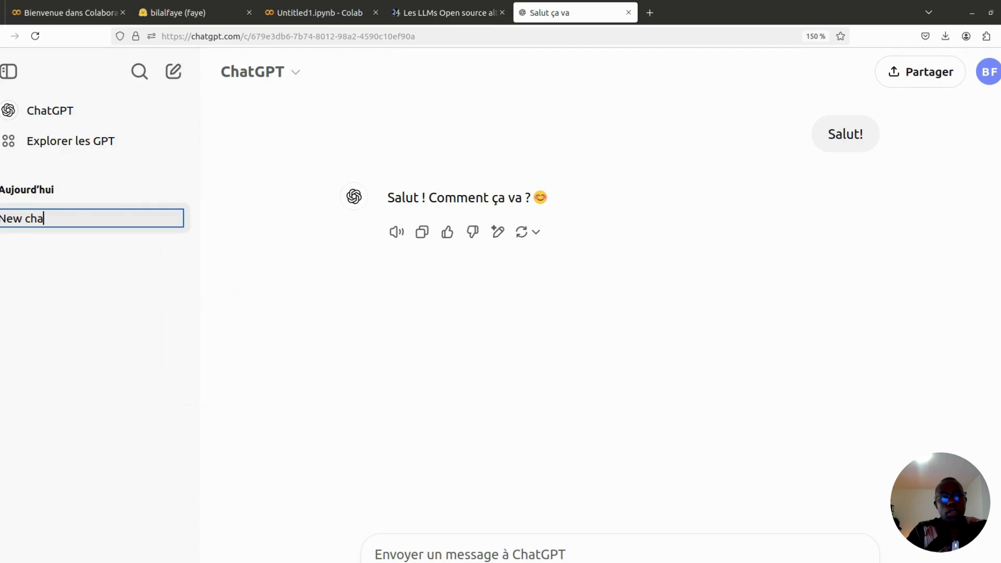
key(BackSpace)
key(BackSpace)
key(BackSpace)
key(BackSpace)
key(BackSpace)
key(BackSpace)
key(BackSpace)
text(Test)
key(Return)
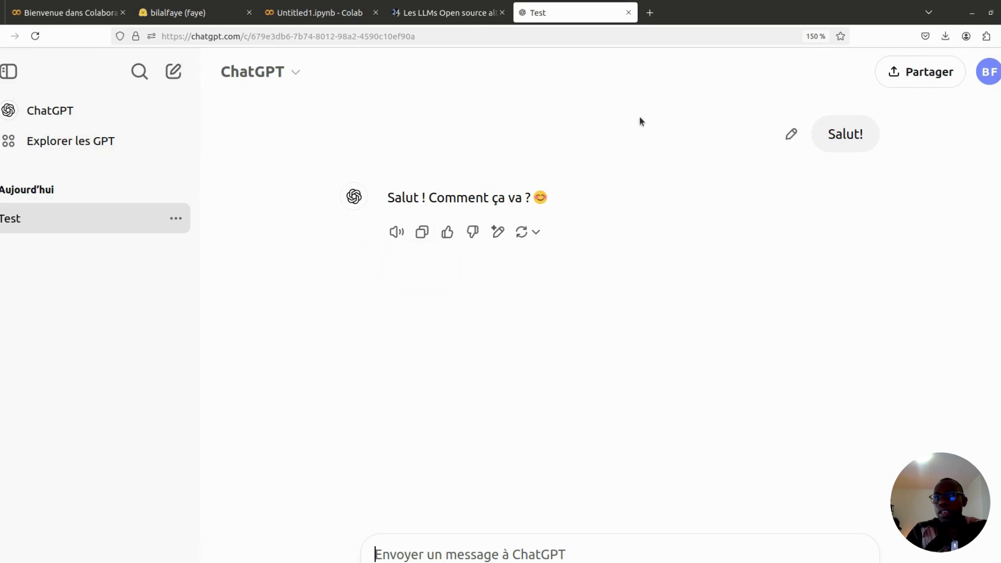
click(992, 76)
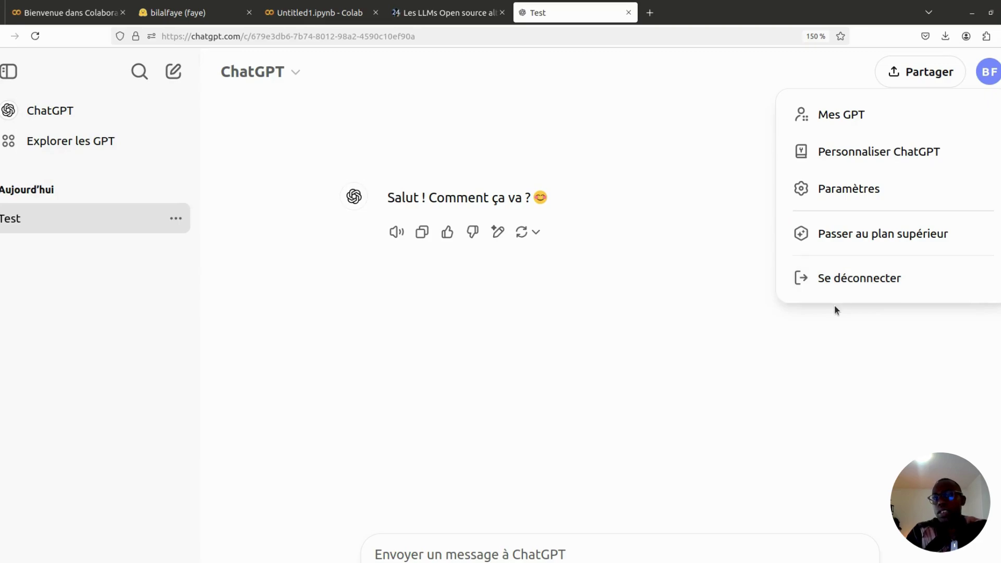
click(605, 492)
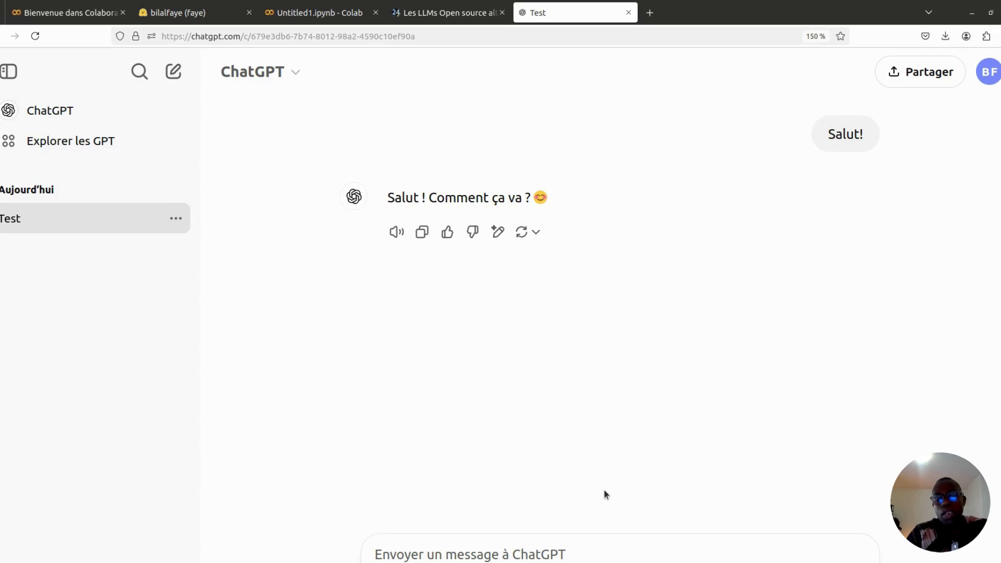
- Write the prompt "Donne moi un code en python qui permet de faire de la classification de textes." in the message field without sending it
click(491, 554)
text(Do)
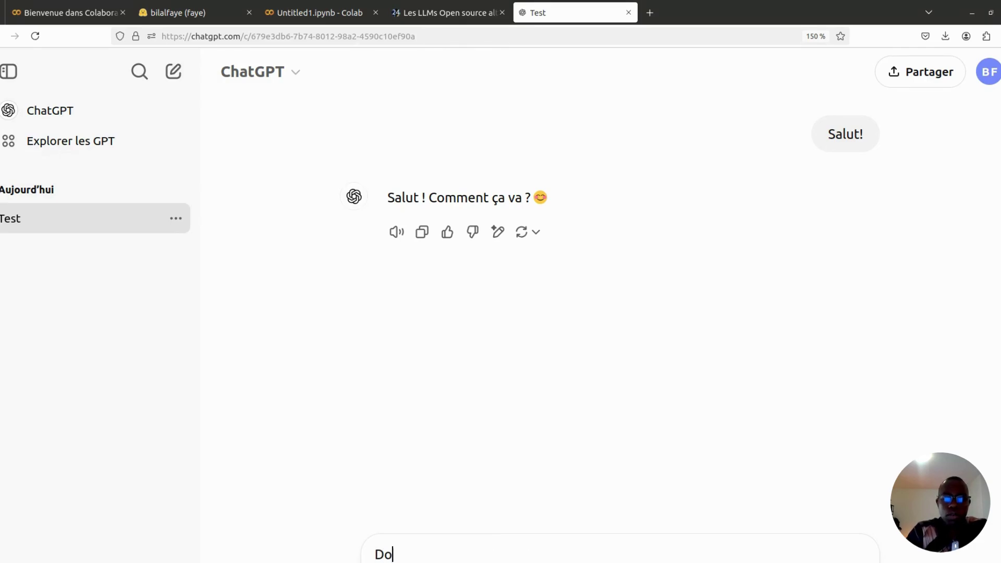
text(nne moi )
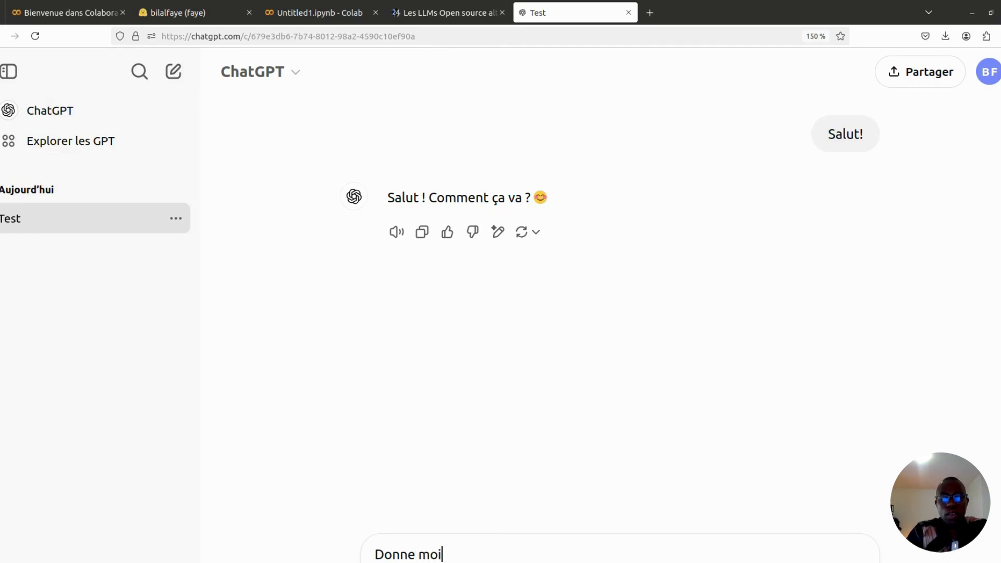
text(un code en py)
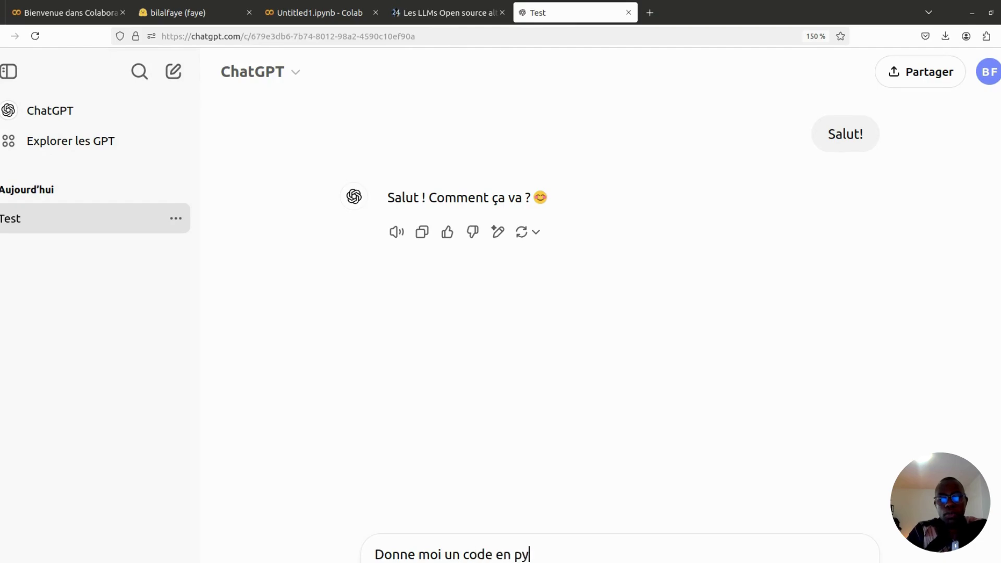
text(thon qui perm)
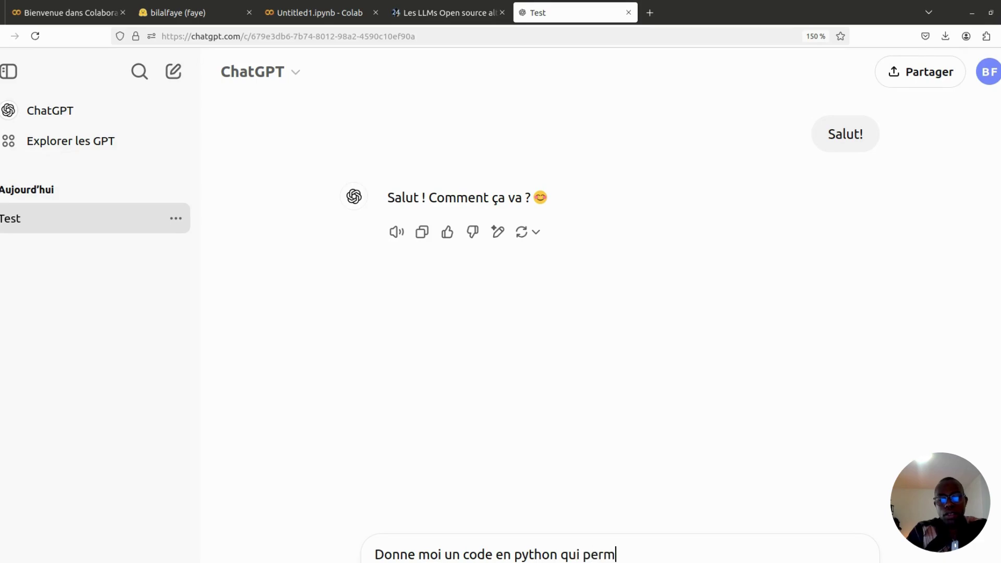
text(et de faire de lc)
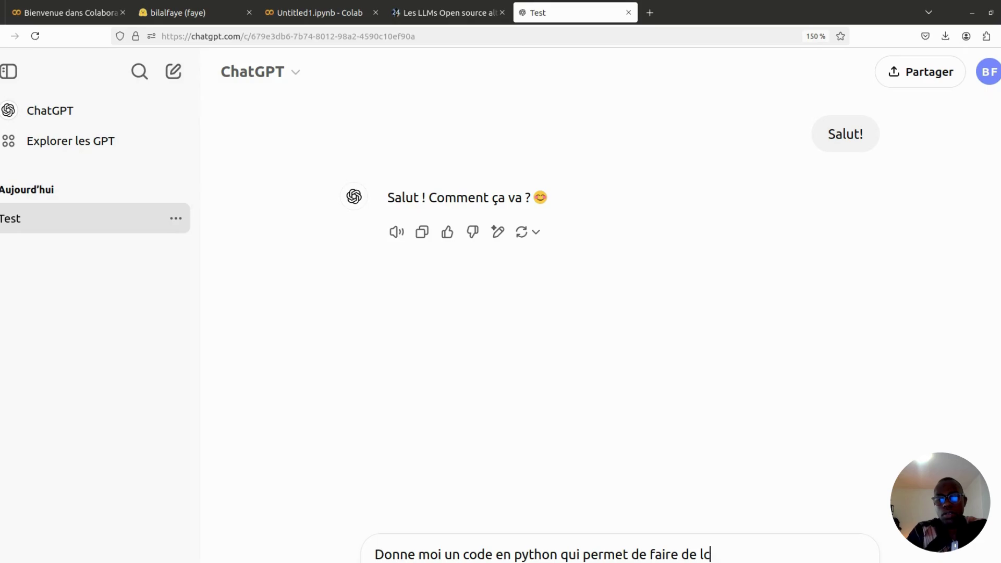
key(BackSpace)
text(a classification de )
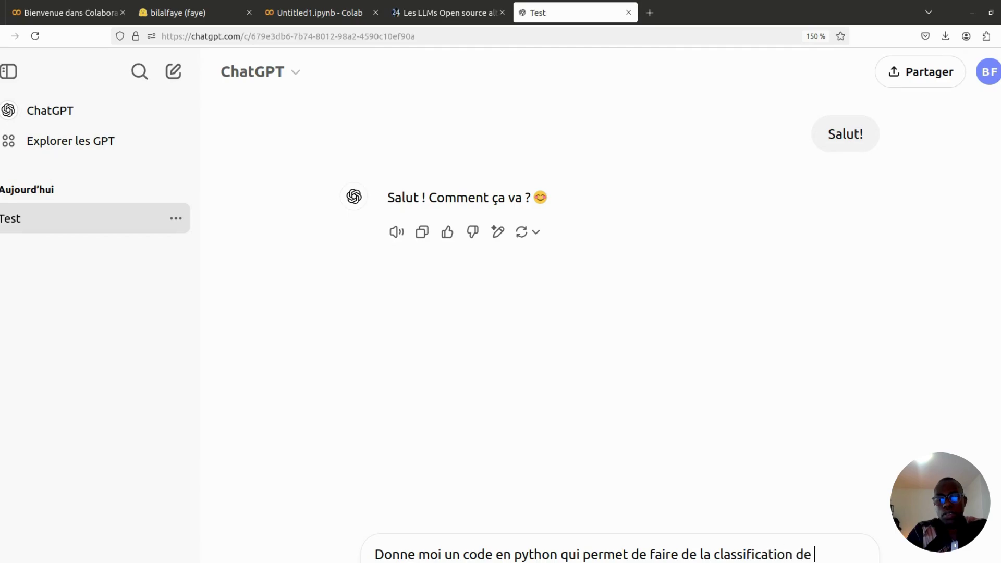
text(textes.)
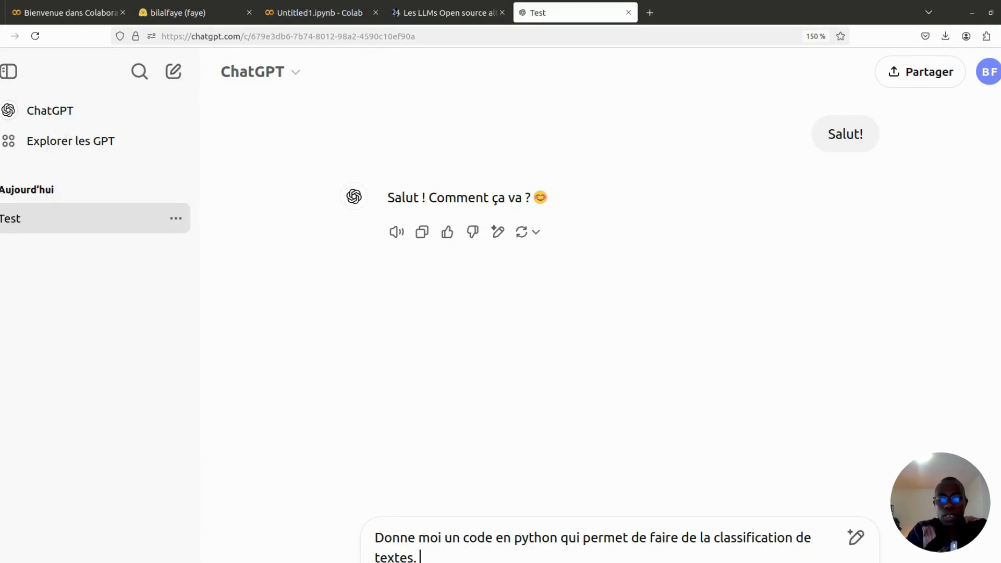
- Add "Utilise la bibliothèque transformers de huggingface et gradio pour l'application." to the prompt and send it
text(Utilise la bi)
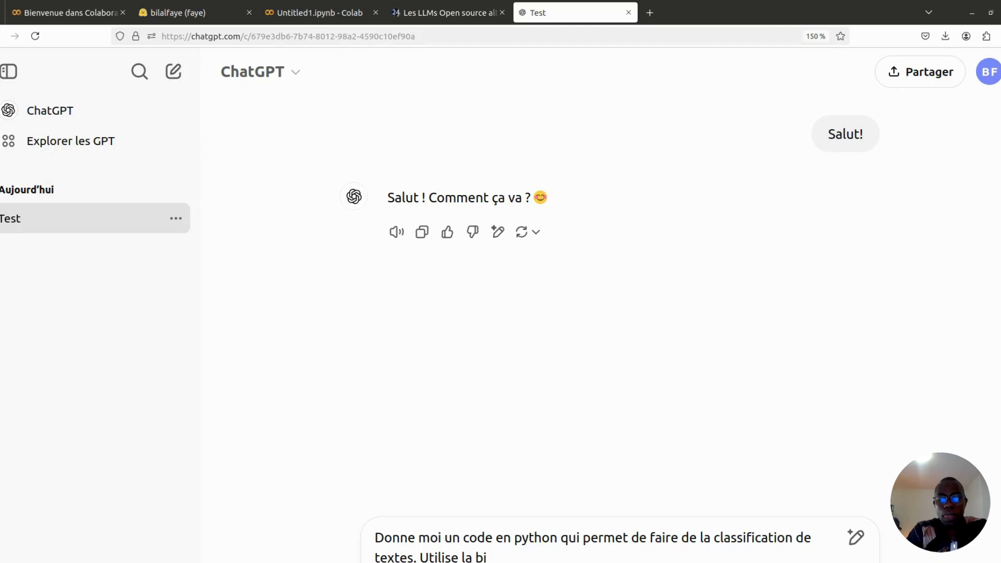
text(bliothè)
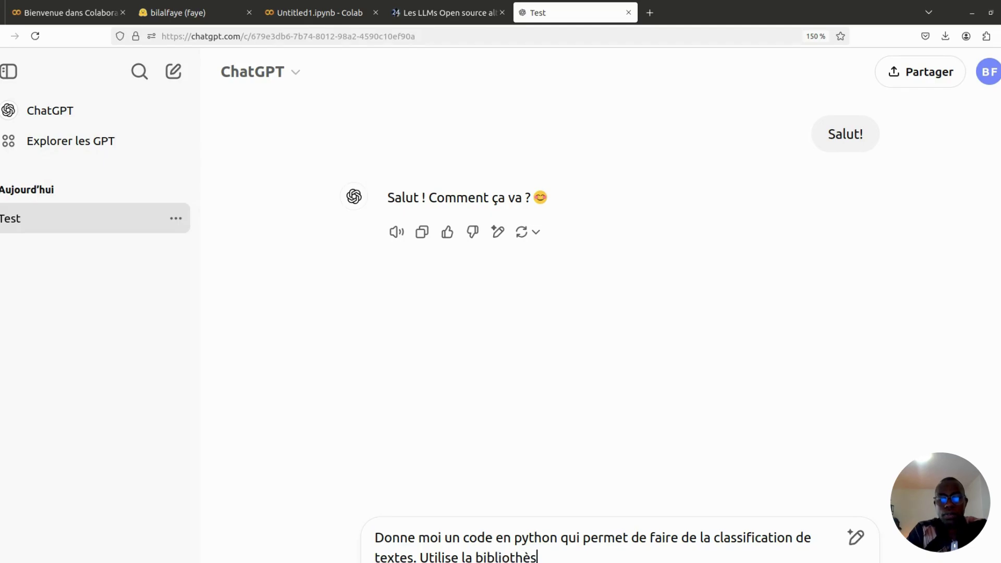
text(que tran)
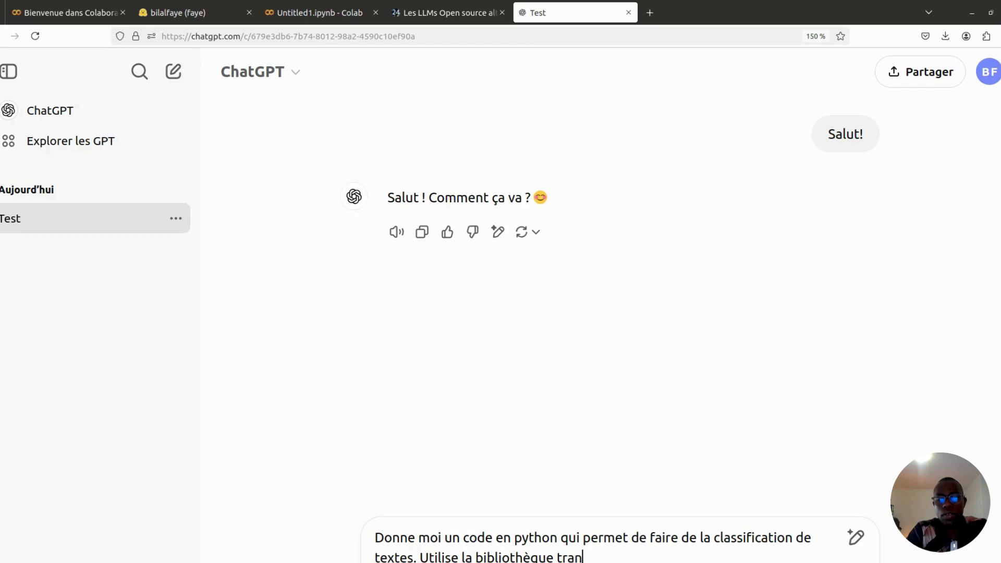
text(sformers d)
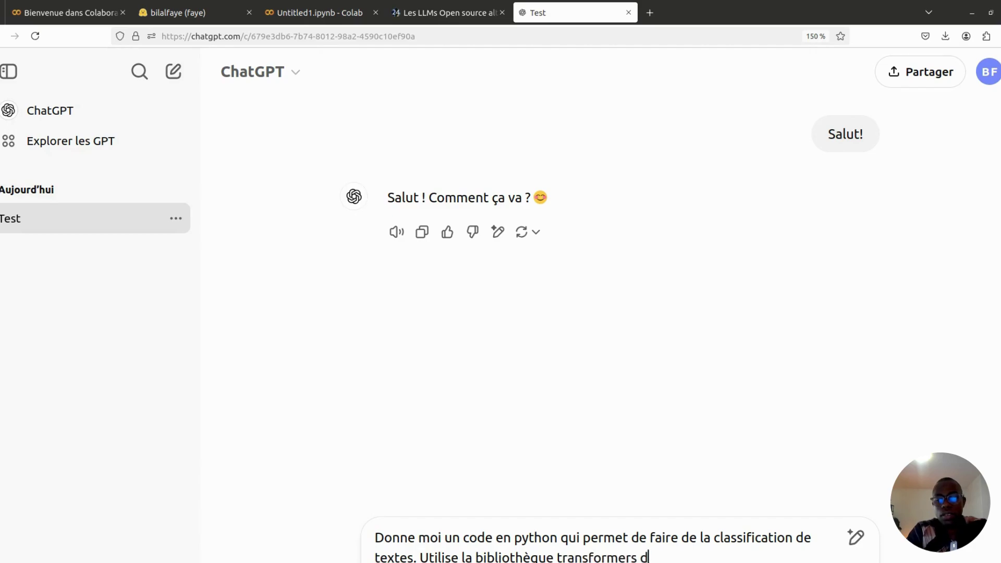
text(e huggingfa)
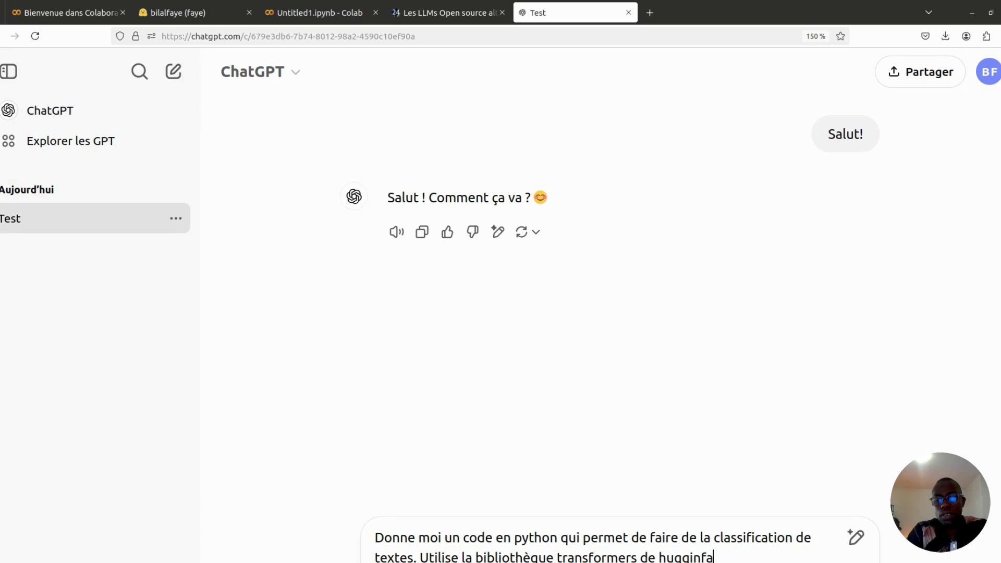
text(ce et gradio )
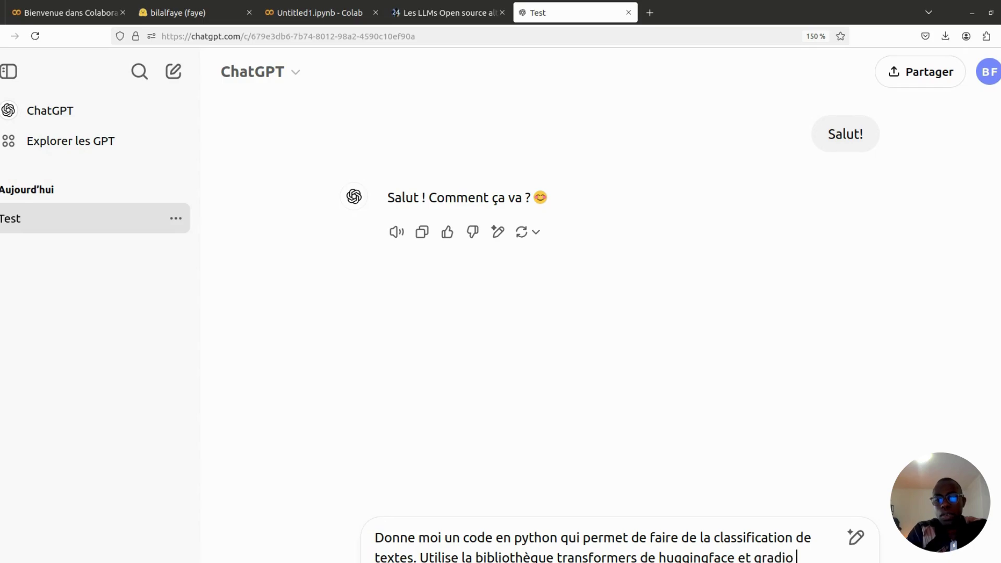
text(pour l'ap)
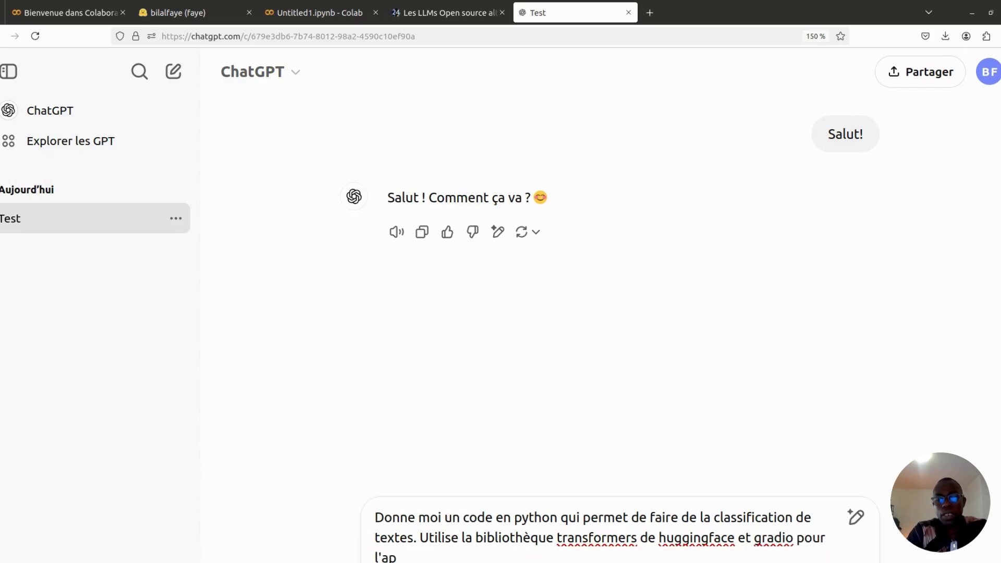
text(plication.)
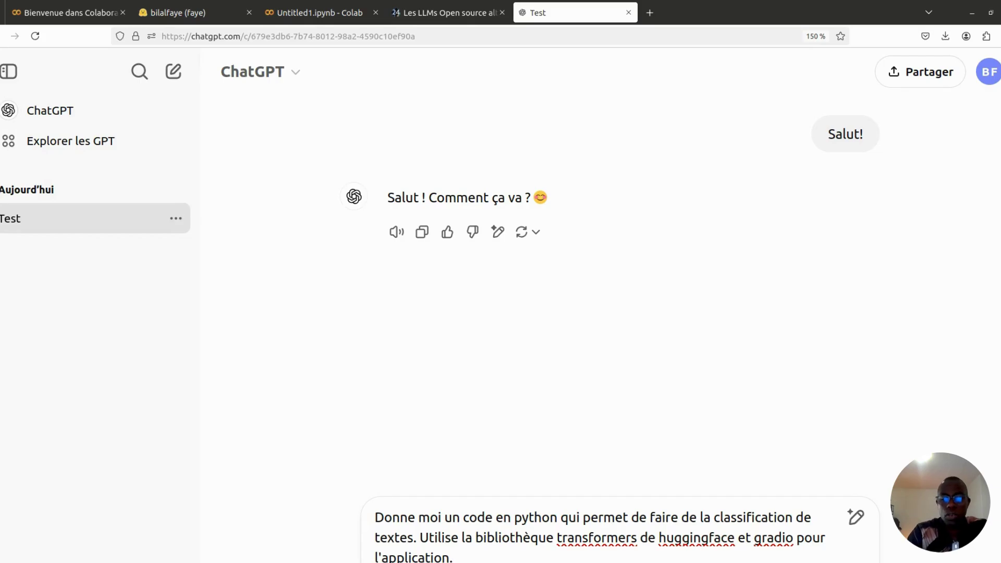
key(Return)
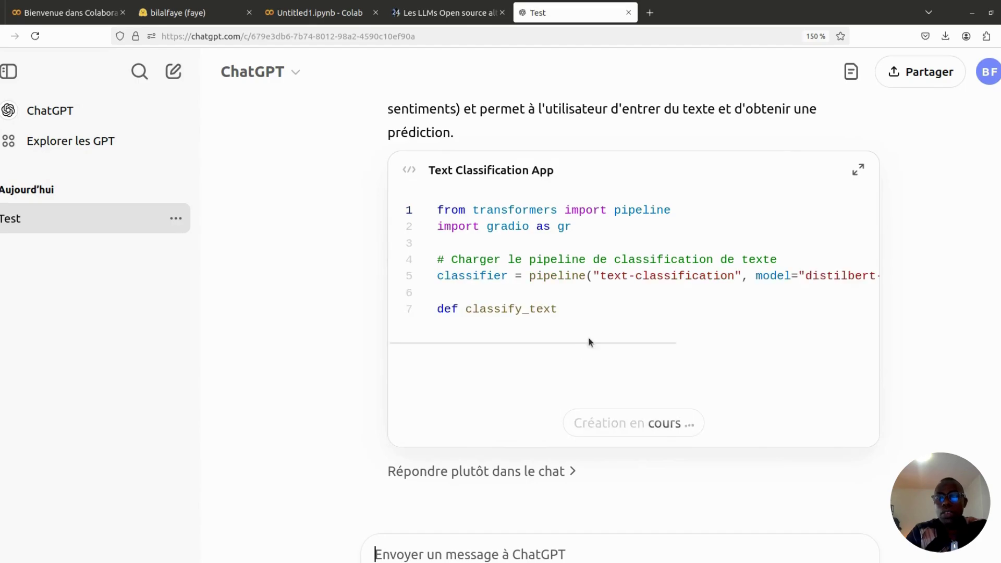
- Open the generated Text Classification App code in the expanded view, look through it and copy all of it
click(646, 298)
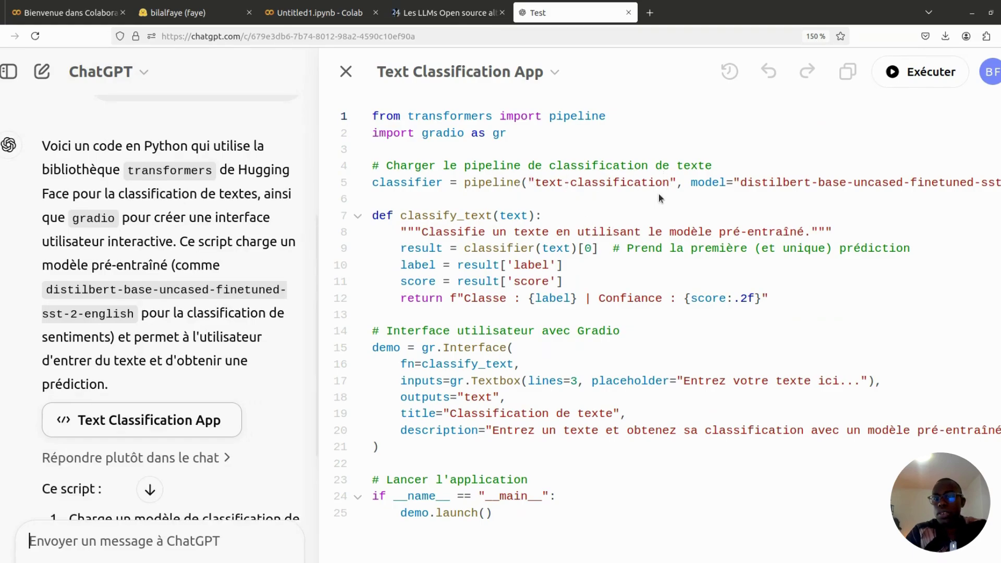
scroll(689, 194, right, 3)
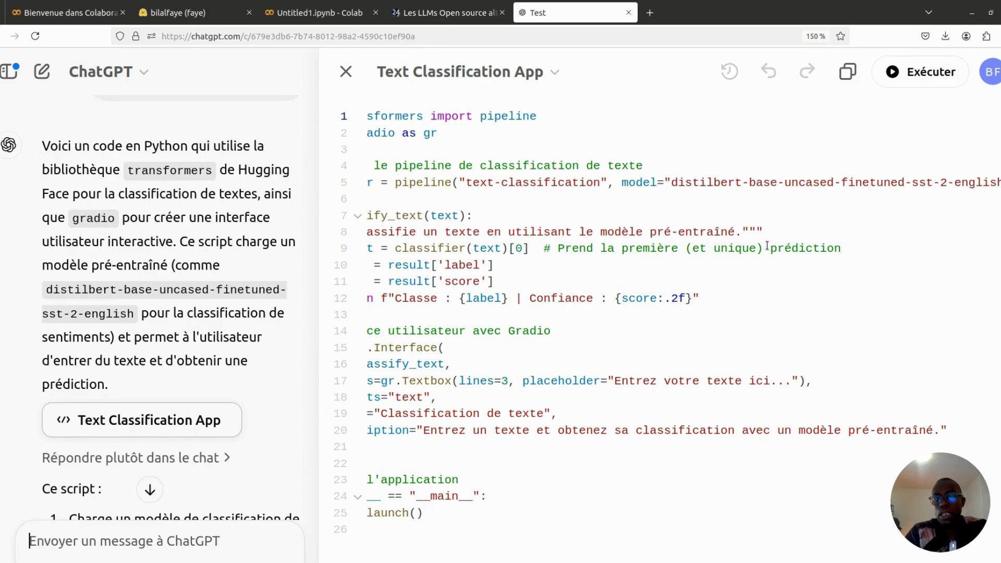
scroll(767, 245, left, 3)
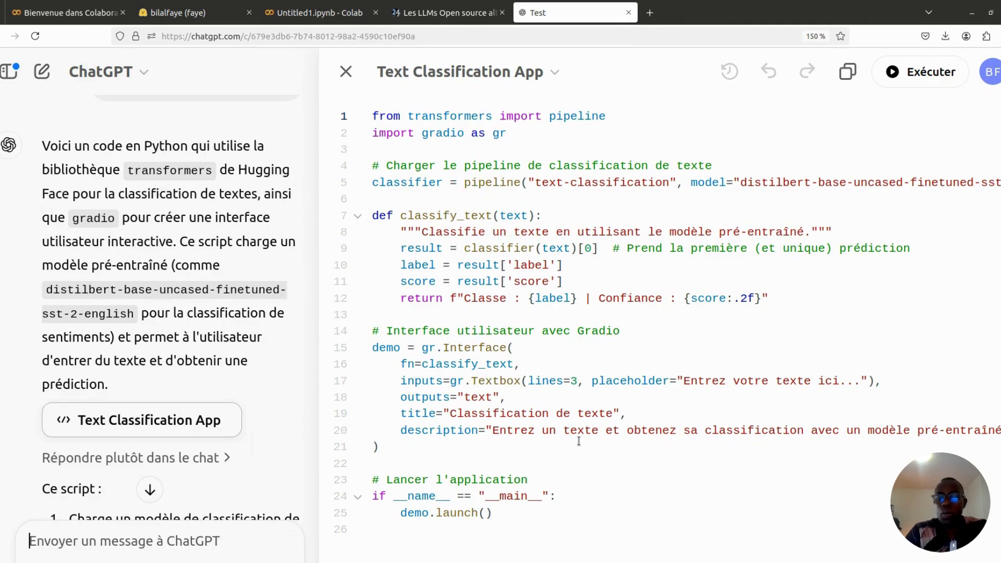
click(848, 76)
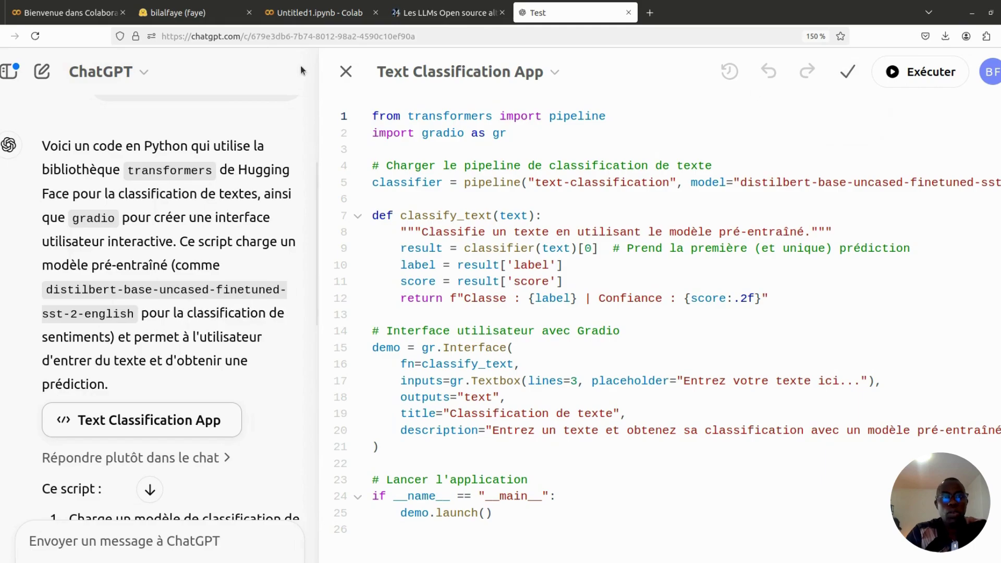
- Switch to the Untitled1.ipynb notebook in Colab and paste the copied code into a new code cell
click(308, 13)
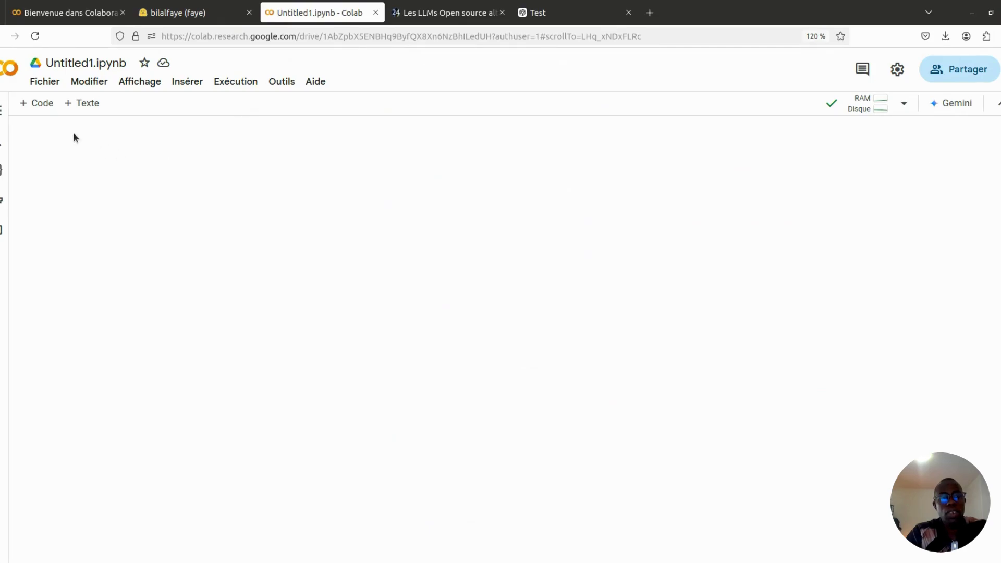
click(44, 108)
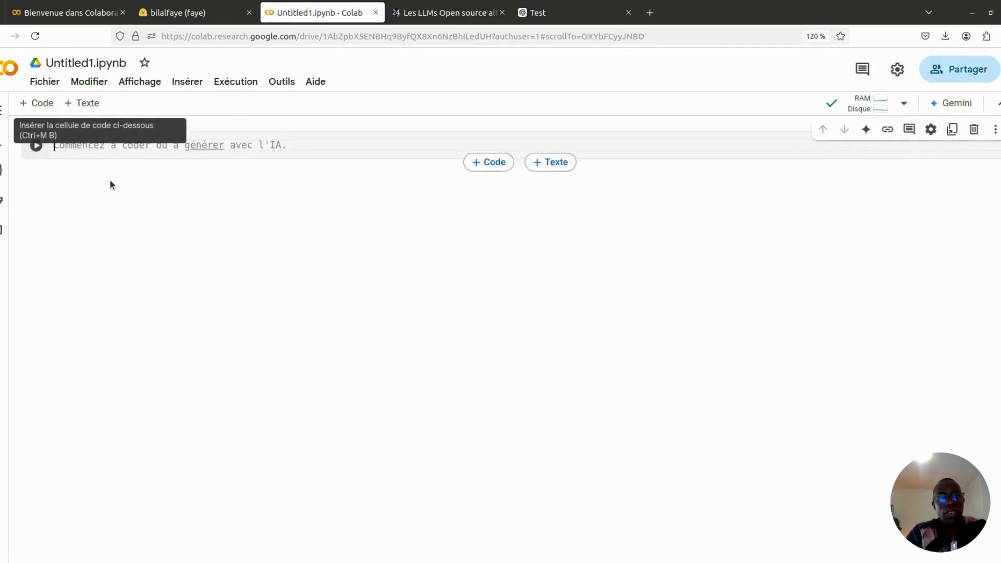
key(ctrl+v)
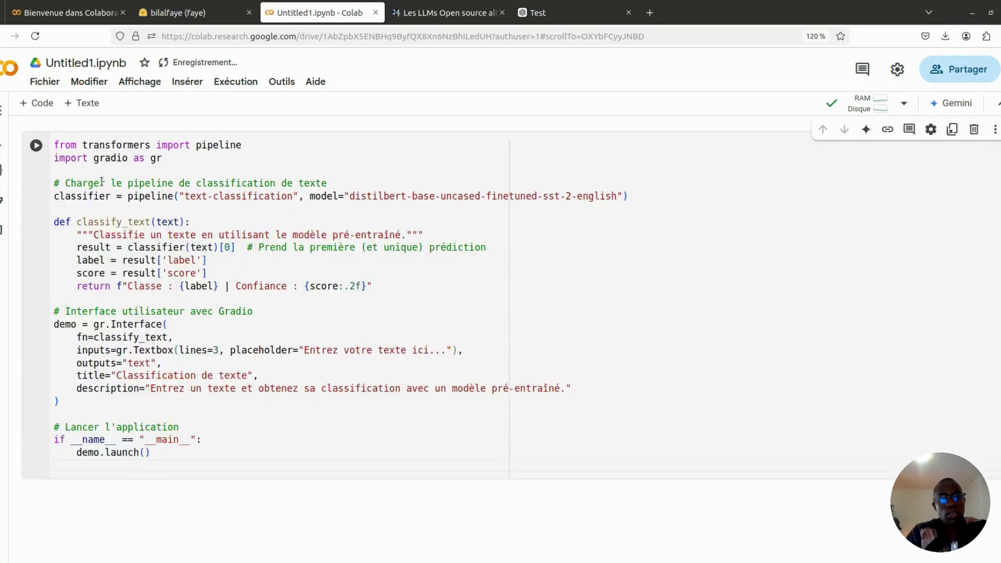
- Move the import and classifier pipeline lines into their own code cell above the classify_text cell, without a trailing blank line
drag(55, 209, 59, 140)
key(BackSpace)
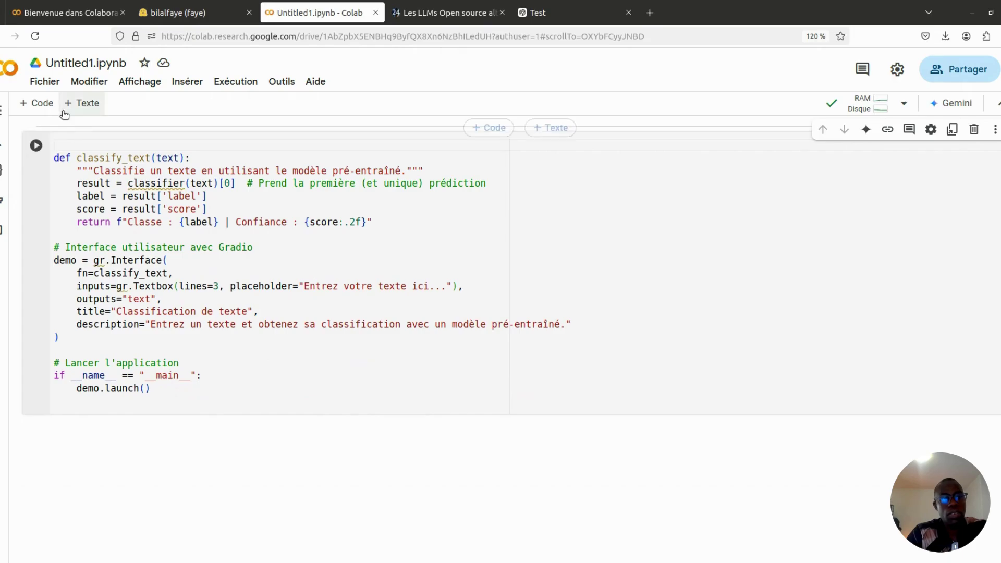
click(488, 128)
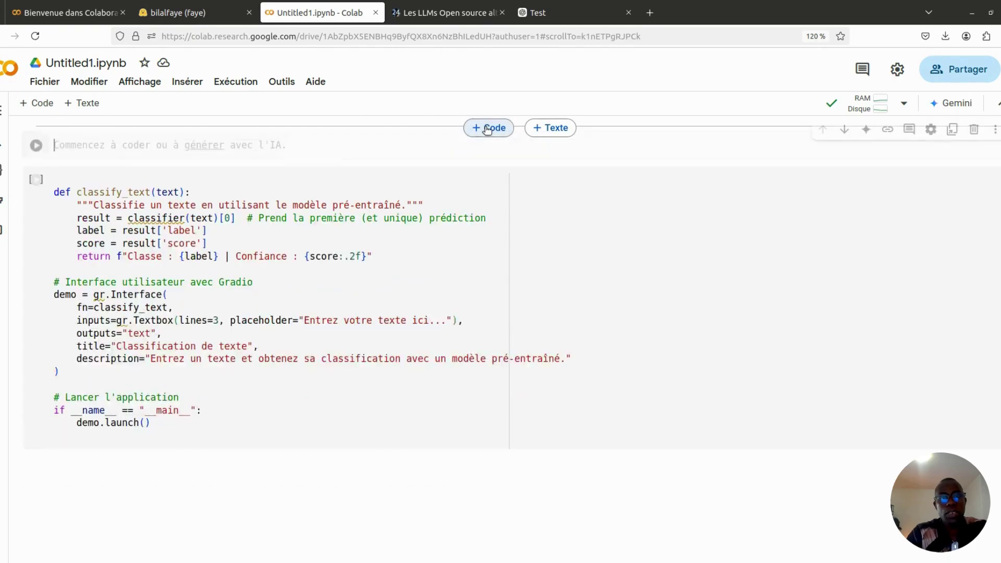
key(ctrl+v)
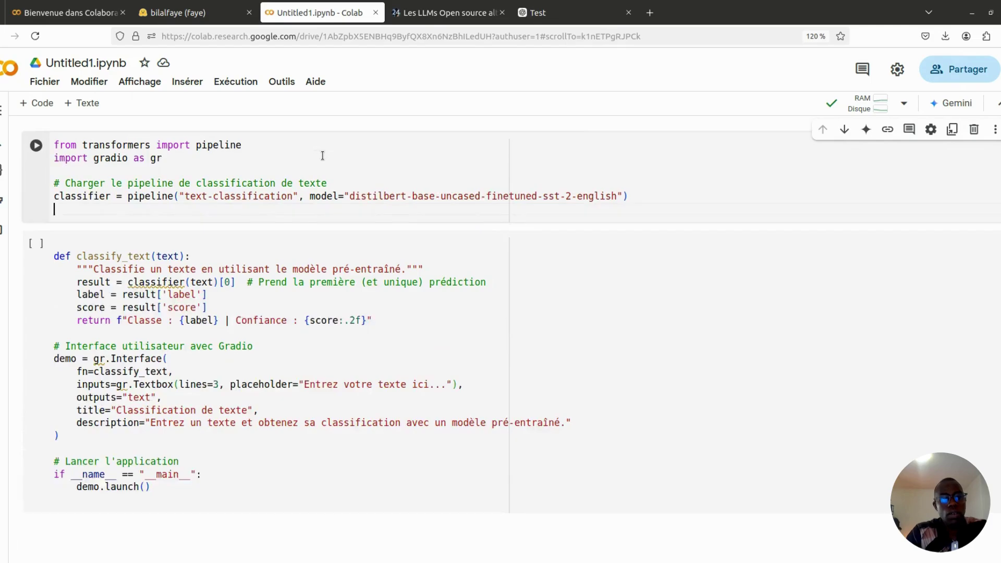
key(BackSpace)
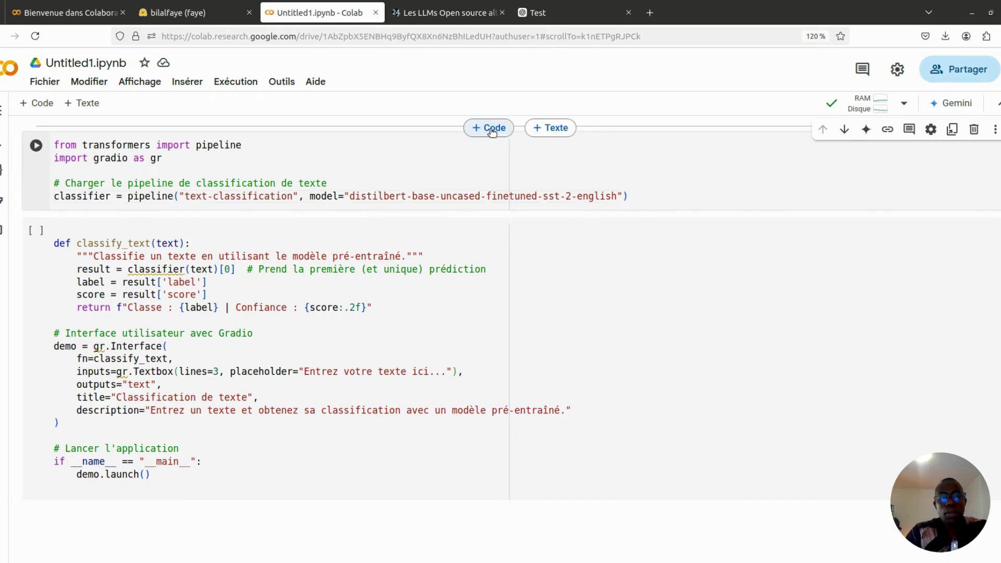
- Insert a first code cell containing "! pip install gradio", run it and clear its output
click(492, 129)
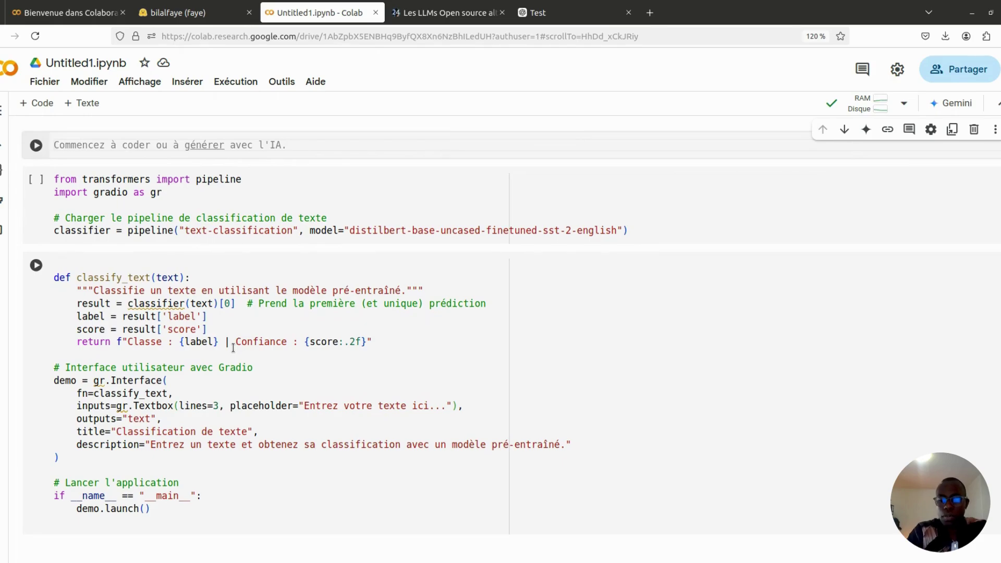
key(ctrl+plus)
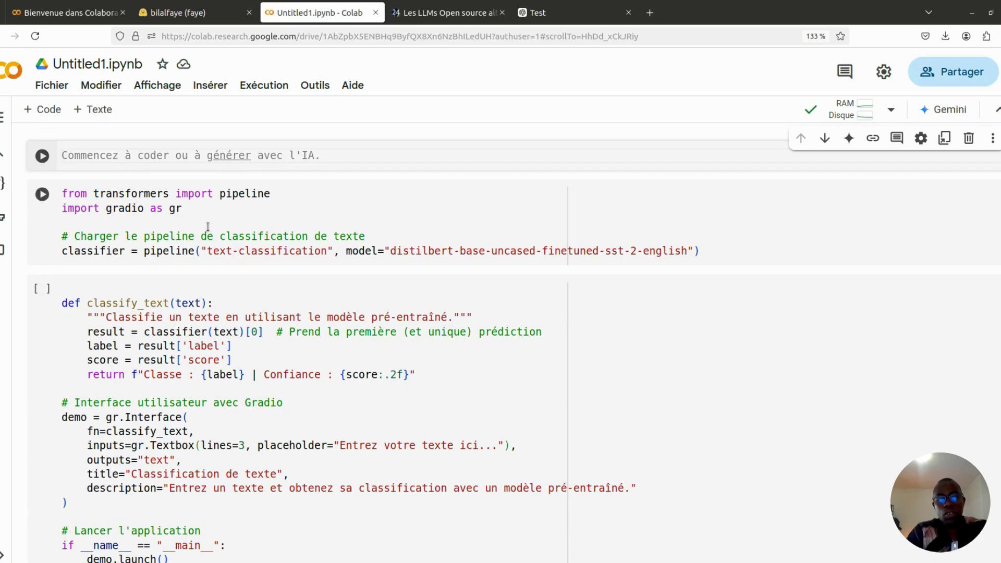
text(! pip i)
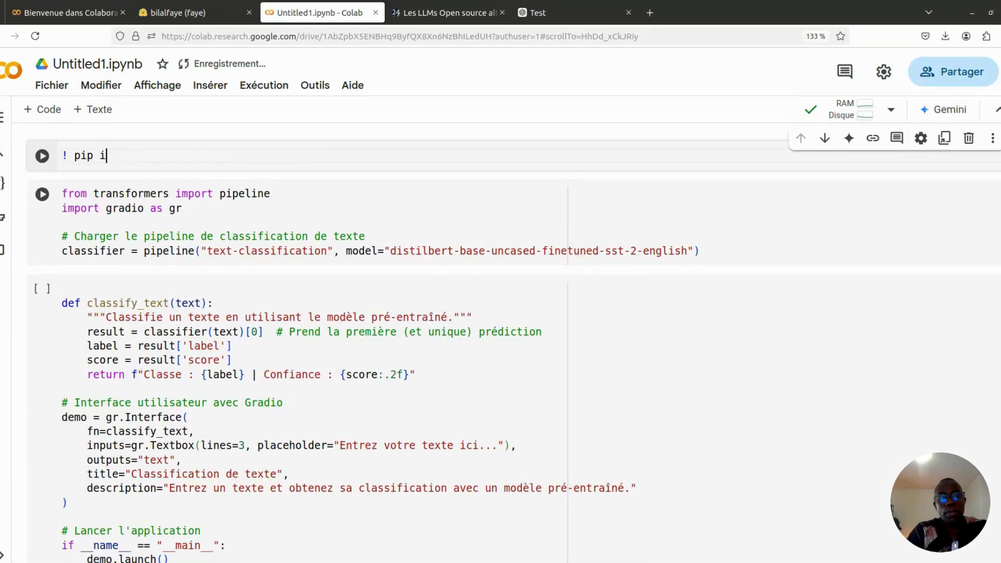
text(nstall gradio)
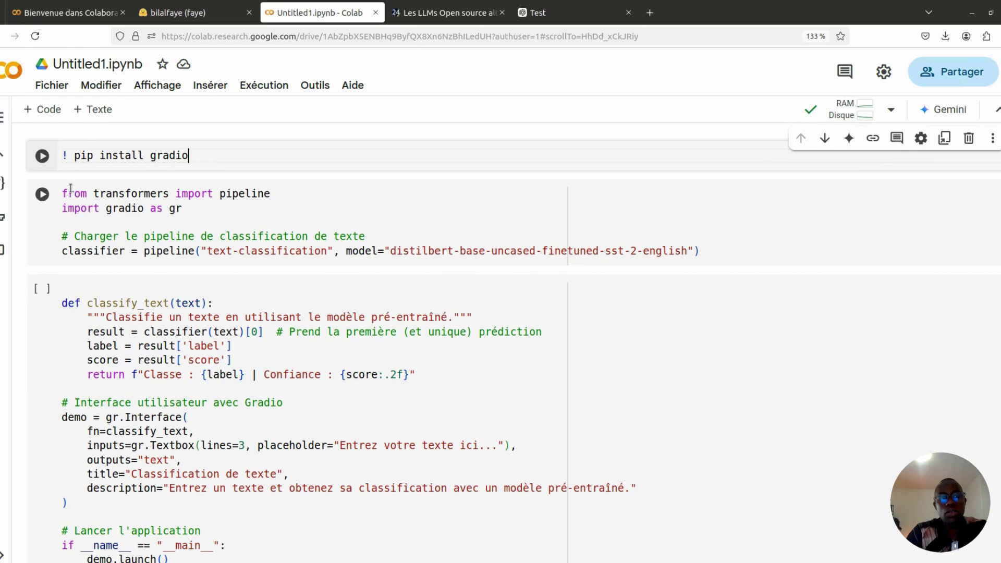
click(42, 156)
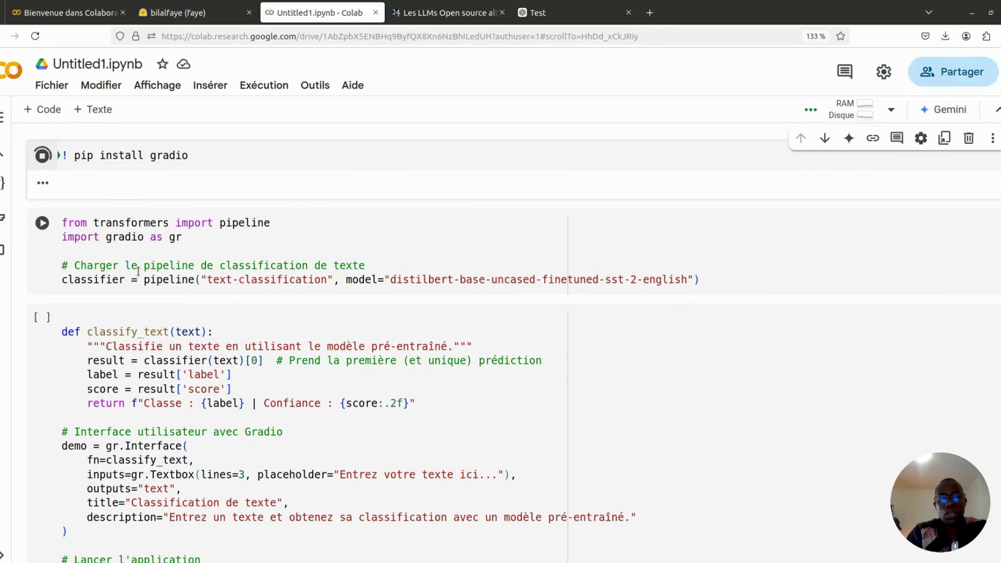
click(42, 183)
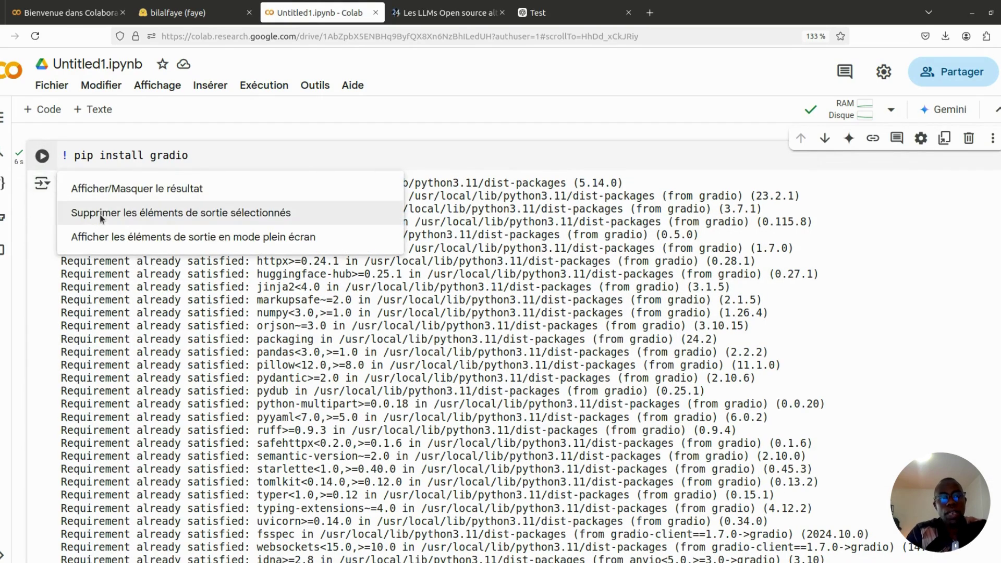
click(100, 214)
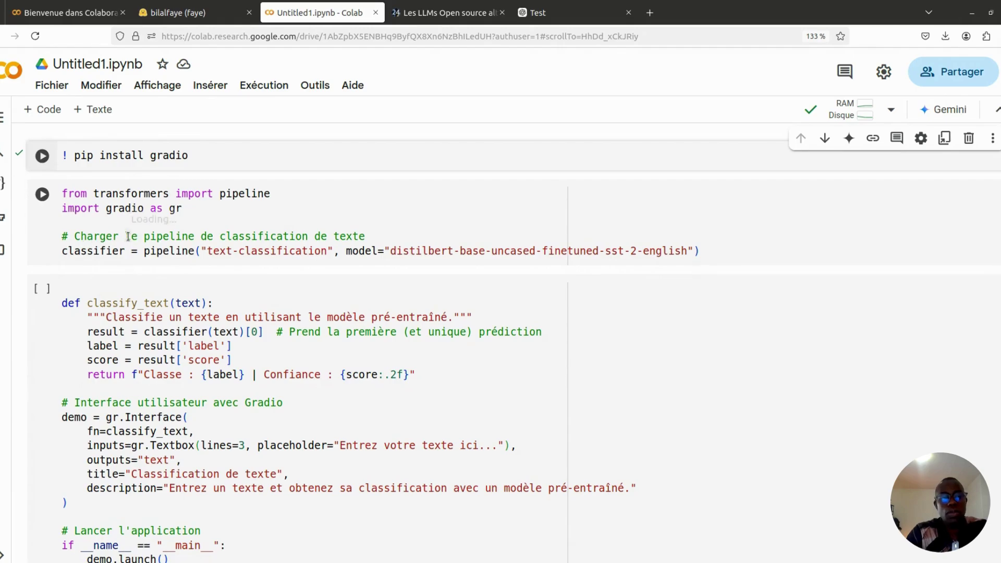
- Run the cell that loads the classification pipeline and the cell that defines classify_text and launches the Gradio interface
click(43, 199)
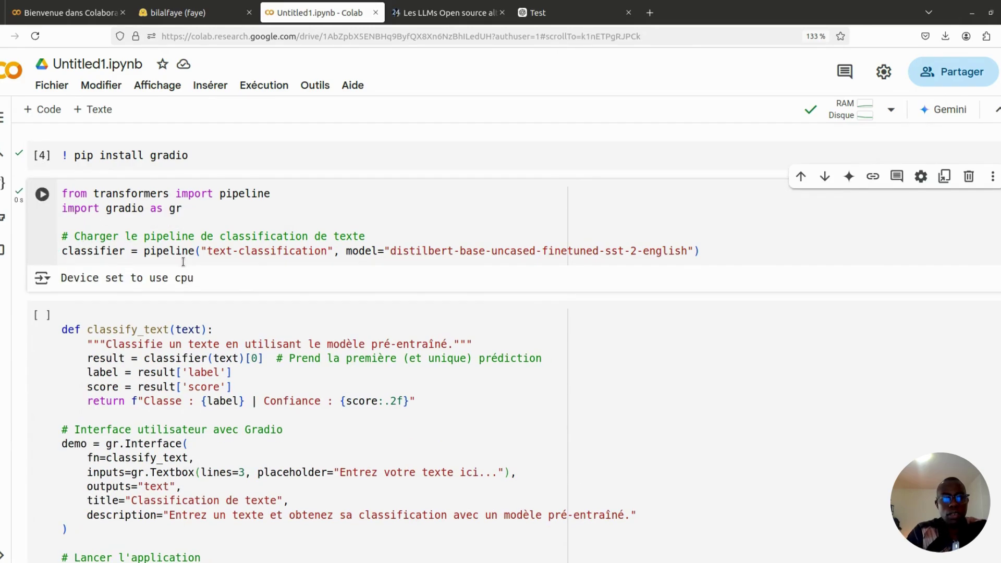
key(ctrl+plus)
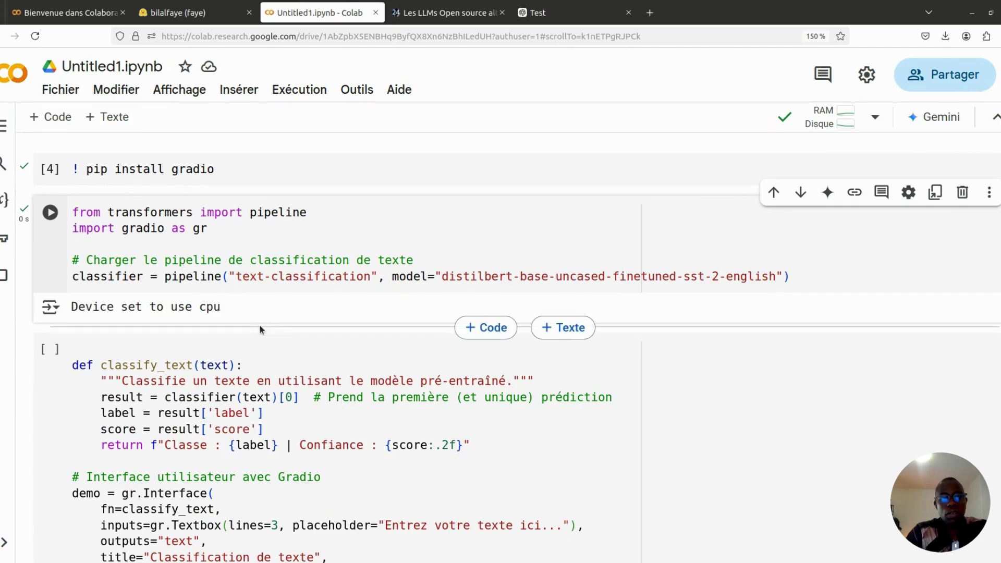
scroll(259, 325, down, 2)
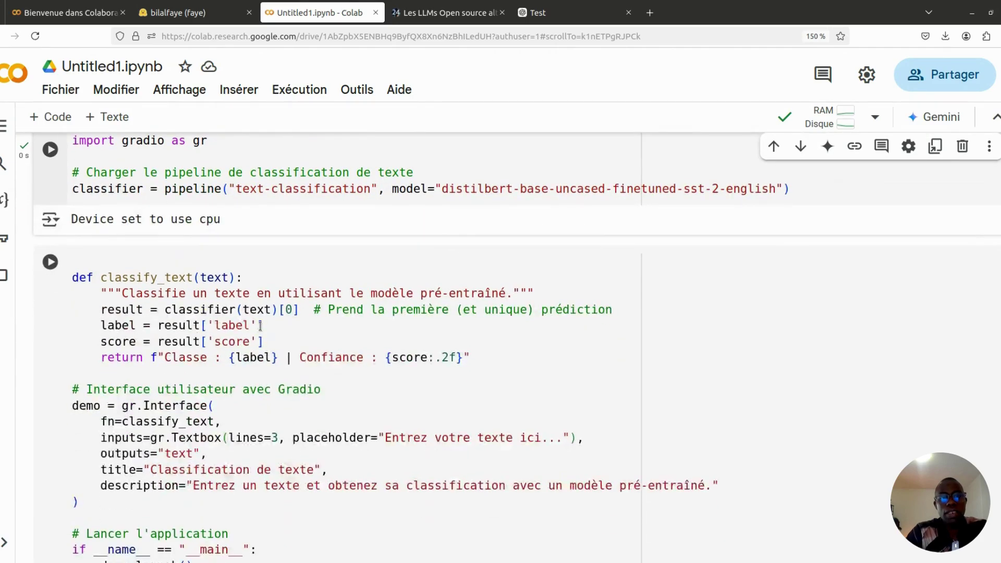
click(73, 276)
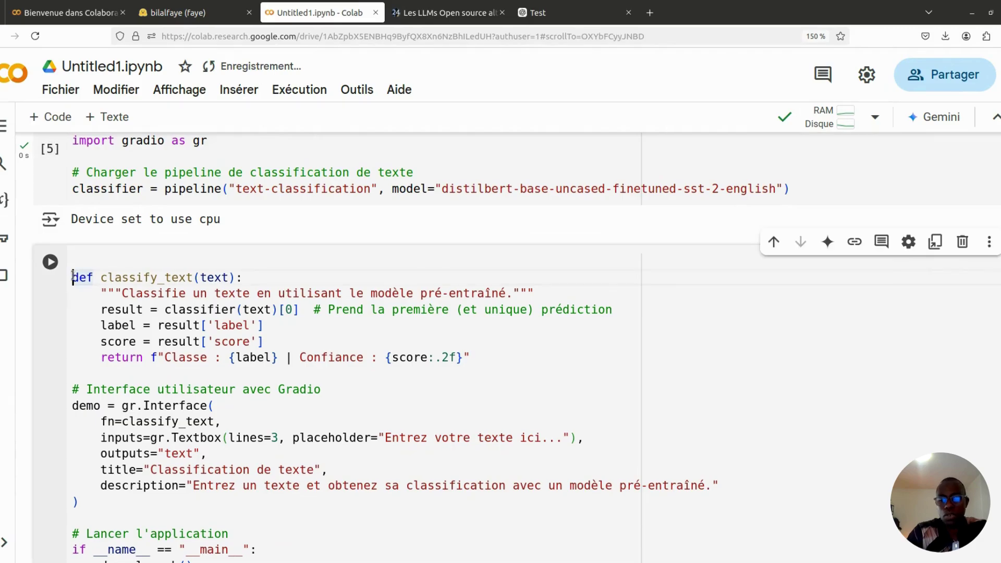
click(42, 261)
scroll(208, 298, down, 6)
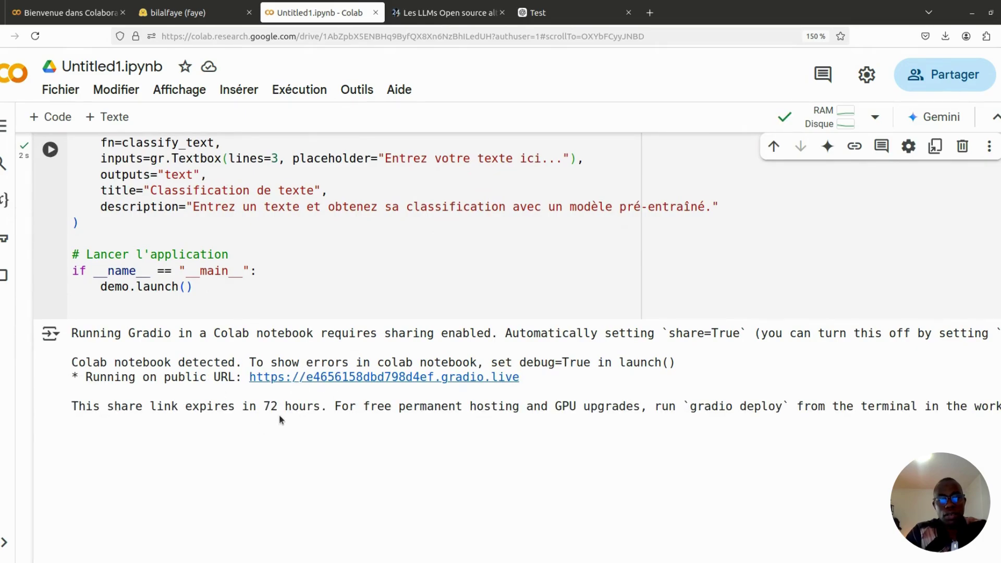
- Check the embedded Gradio interface in the cell output and open its public gradio.live URL in a new tab
scroll(279, 414, down, 5)
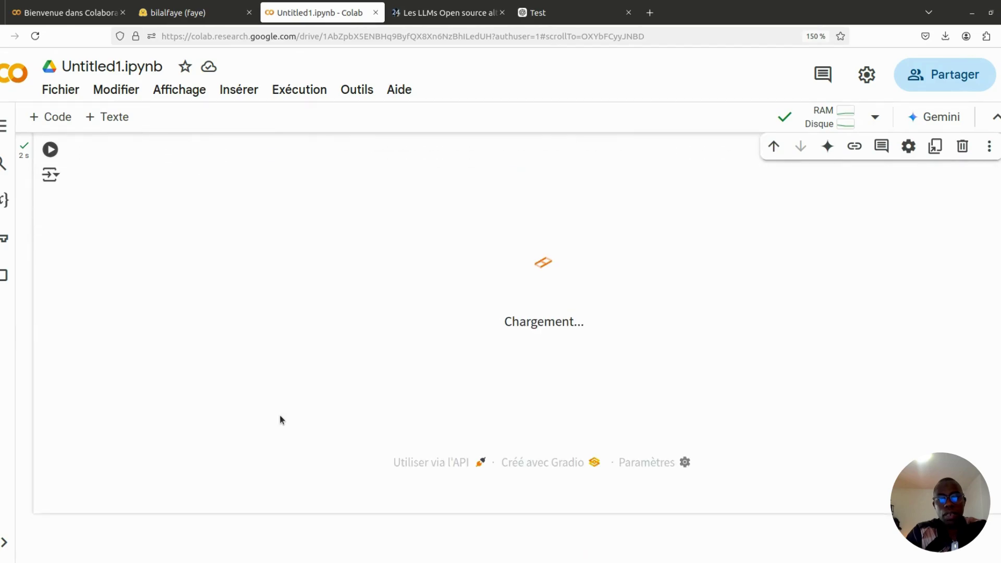
scroll(418, 356, up, 3)
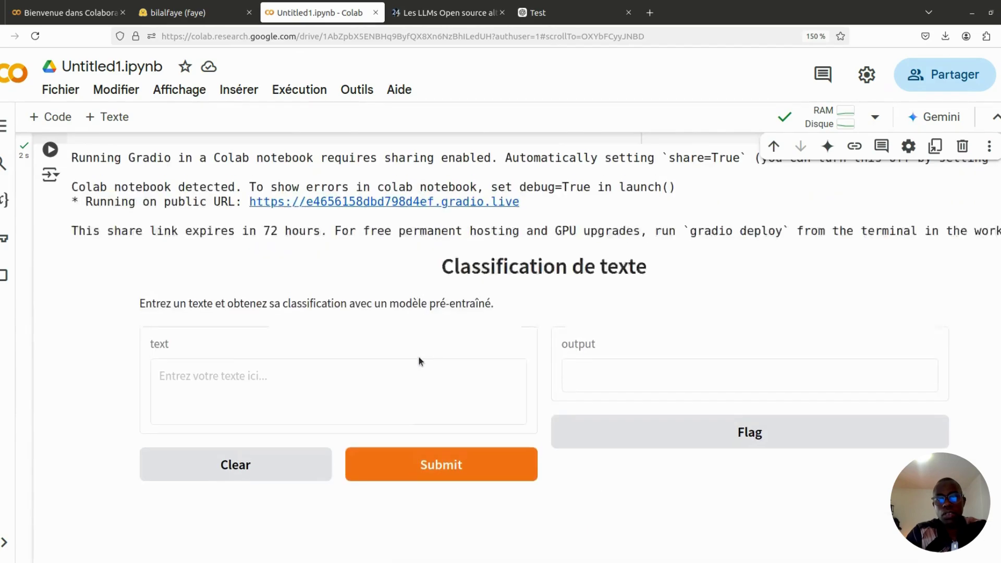
click(361, 203)
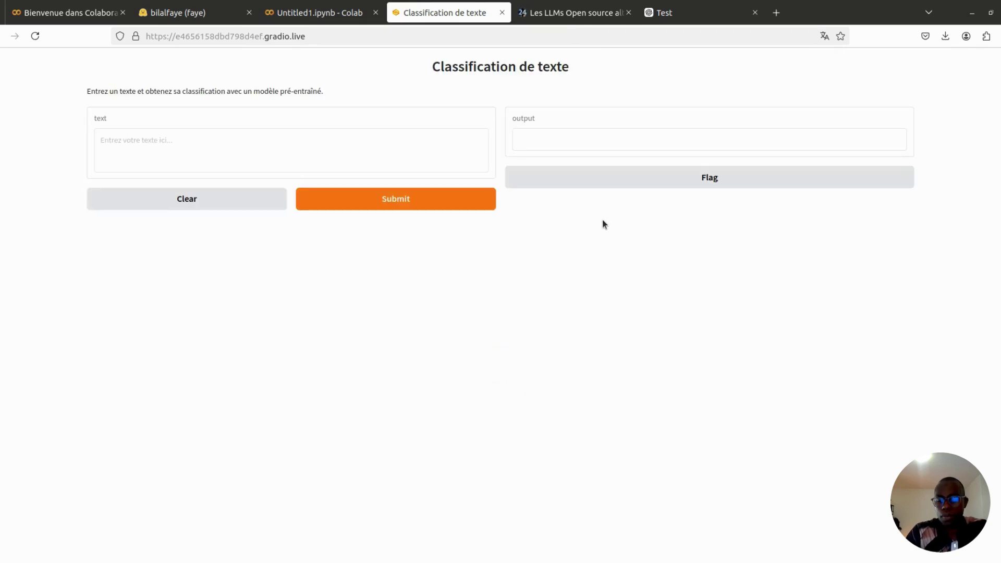
- Enlarge the Classification de texte web app to 240 % zoom and activate its text input
key(ctrl+plus)
key(ctrl+plus)
key(ctrl+plus)
key(ctrl+plus)
key(ctrl+plus)
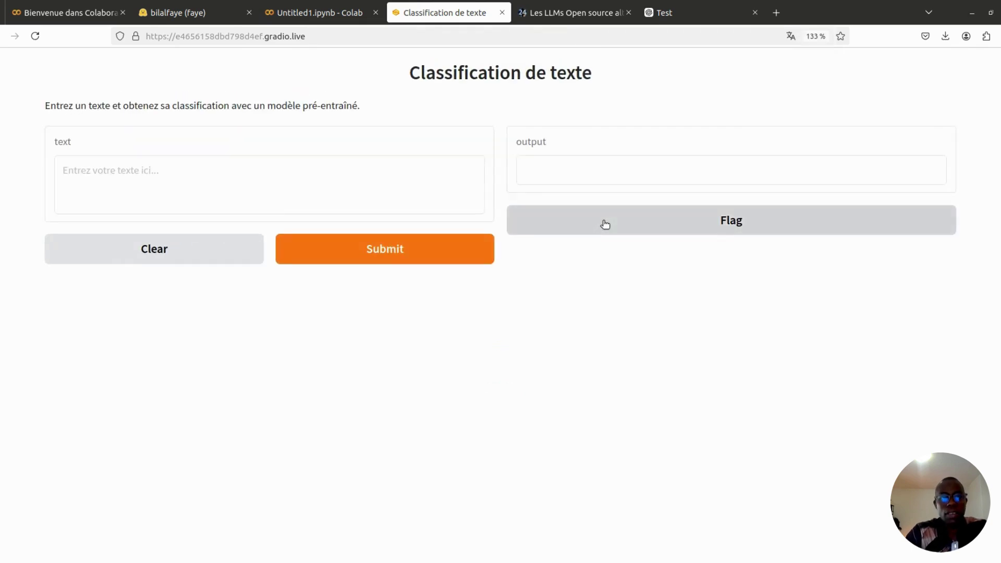
key(ctrl+plus)
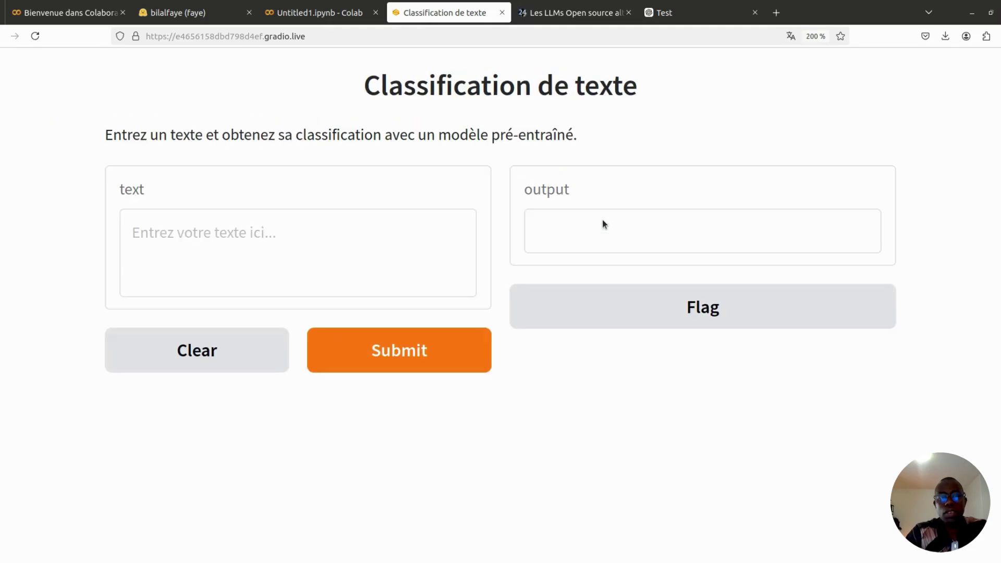
key(ctrl+plus)
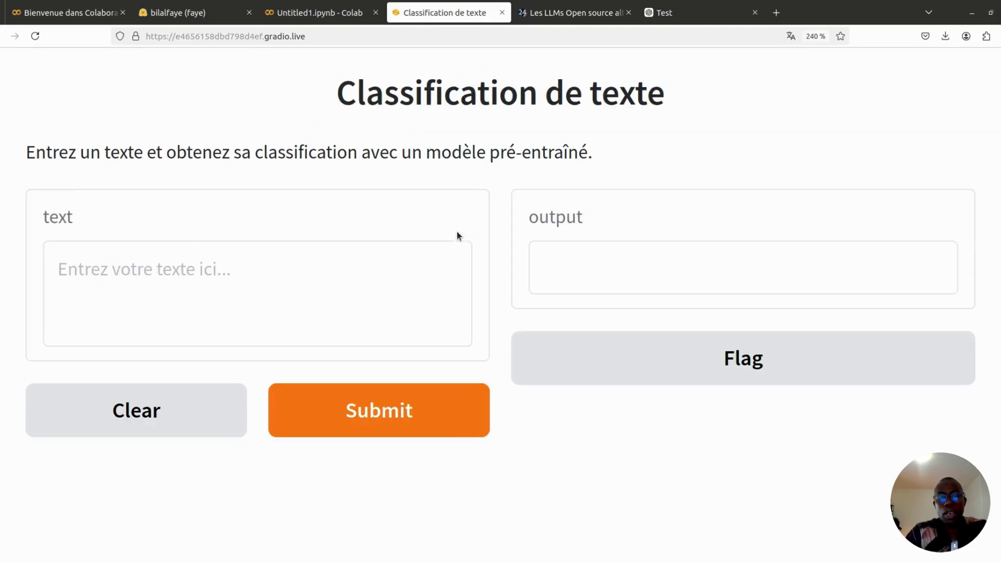
click(182, 261)
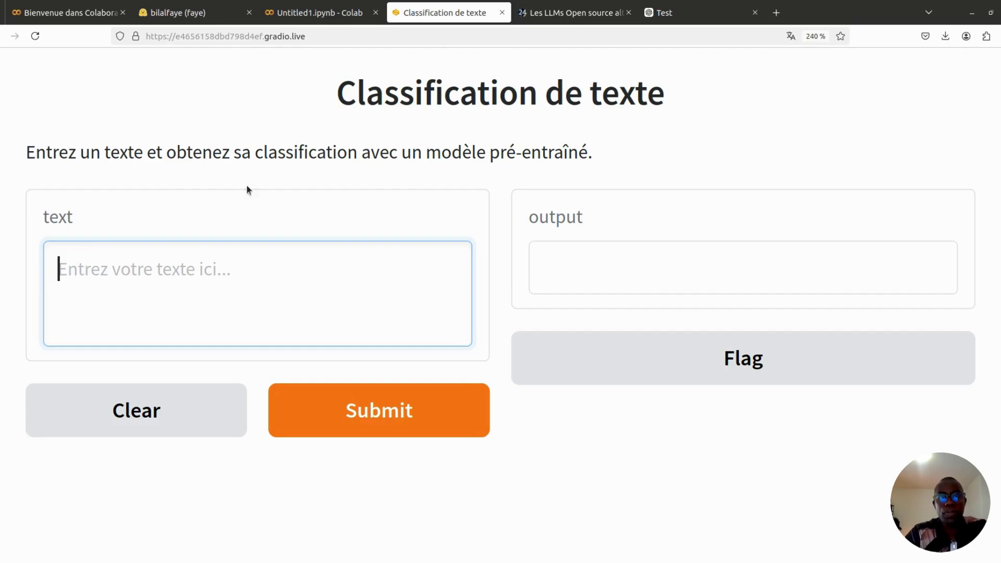
- Switch to the ChatGPT conversation and close the Text Classification App code canvas
click(657, 18)
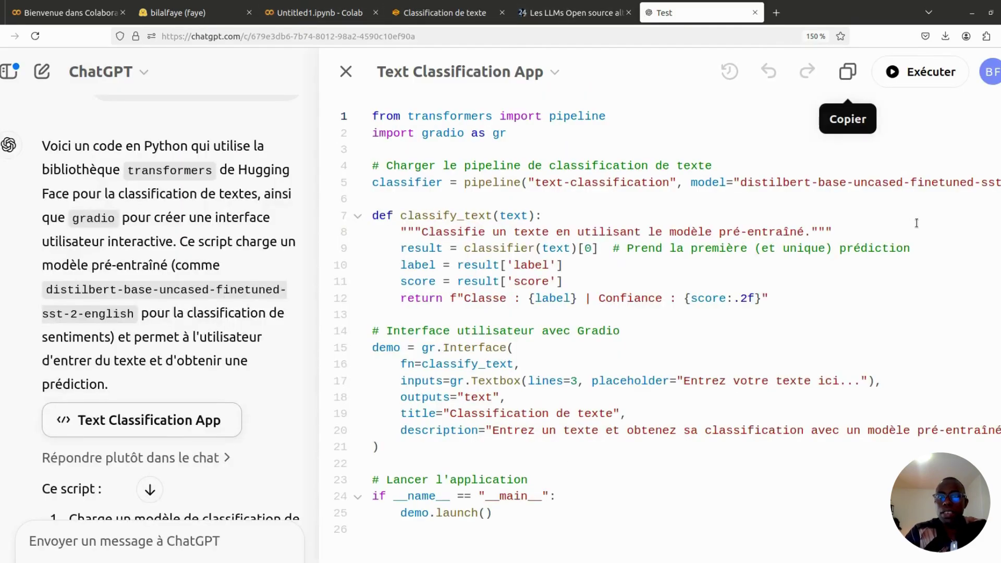
click(360, 75)
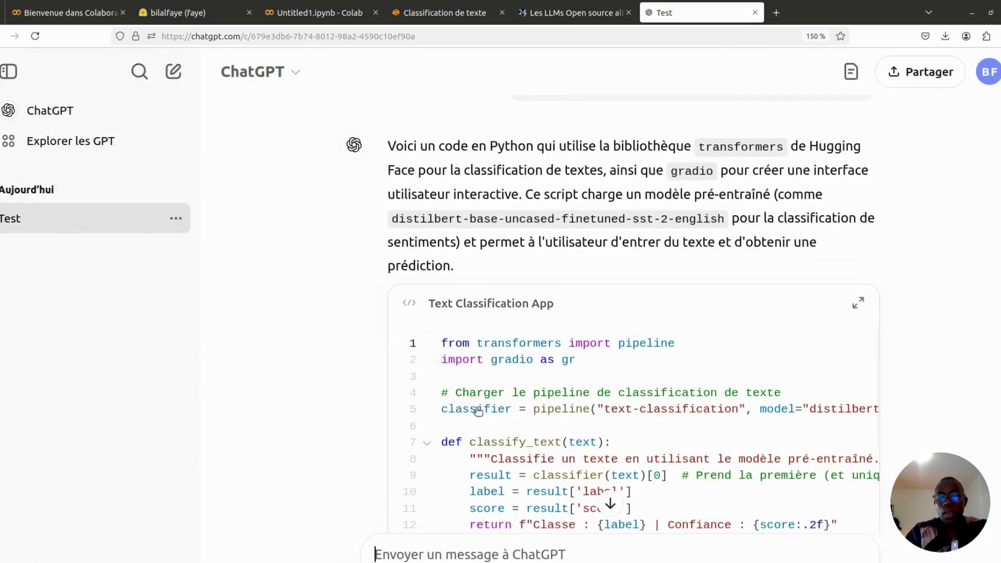
scroll(476, 409, down, 4)
scroll(476, 401, down, 6)
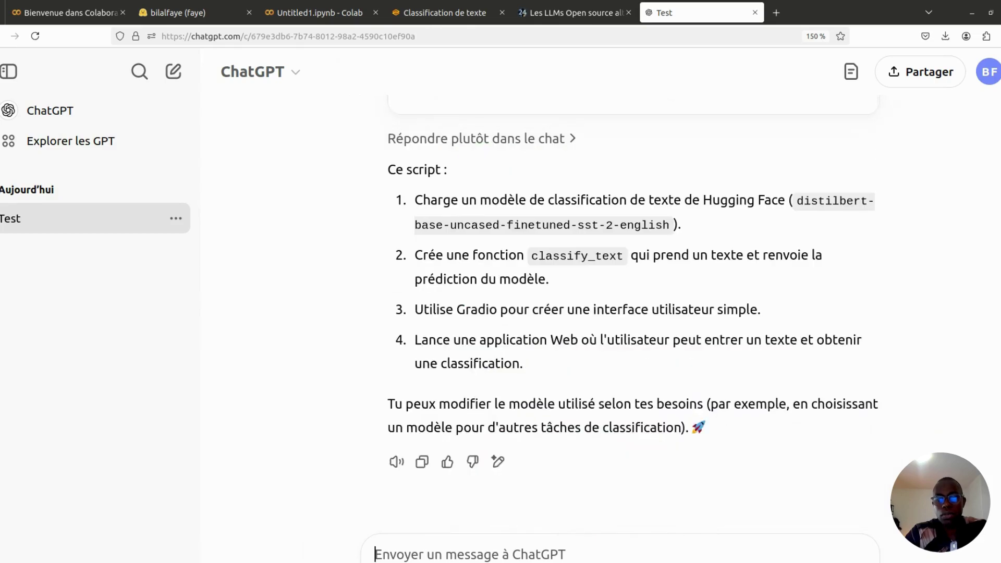
- Send ChatGPT the prompt "Donne-moi un texte en anglais pour évaluer le modèle."
click(417, 557)
text(D)
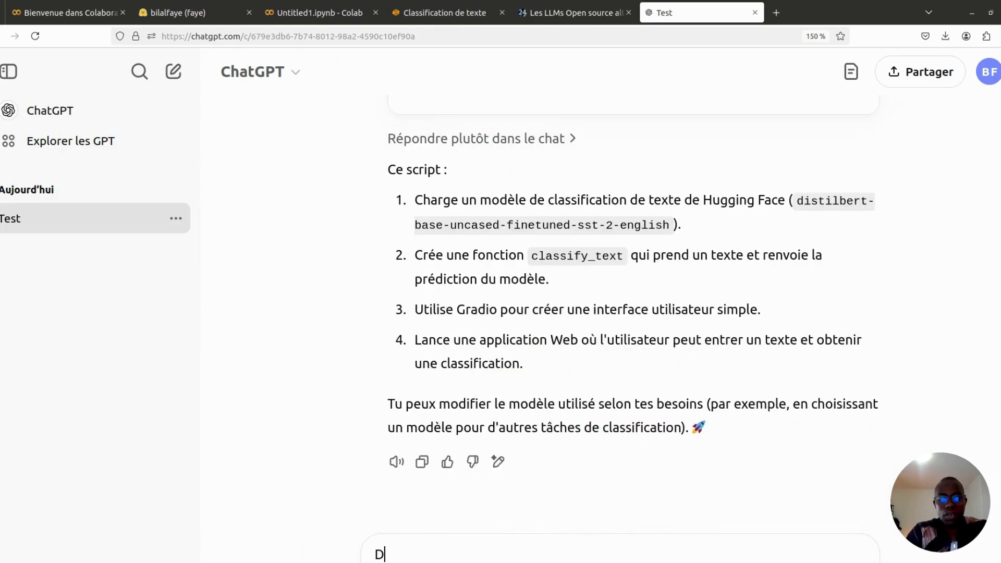
text(onne)
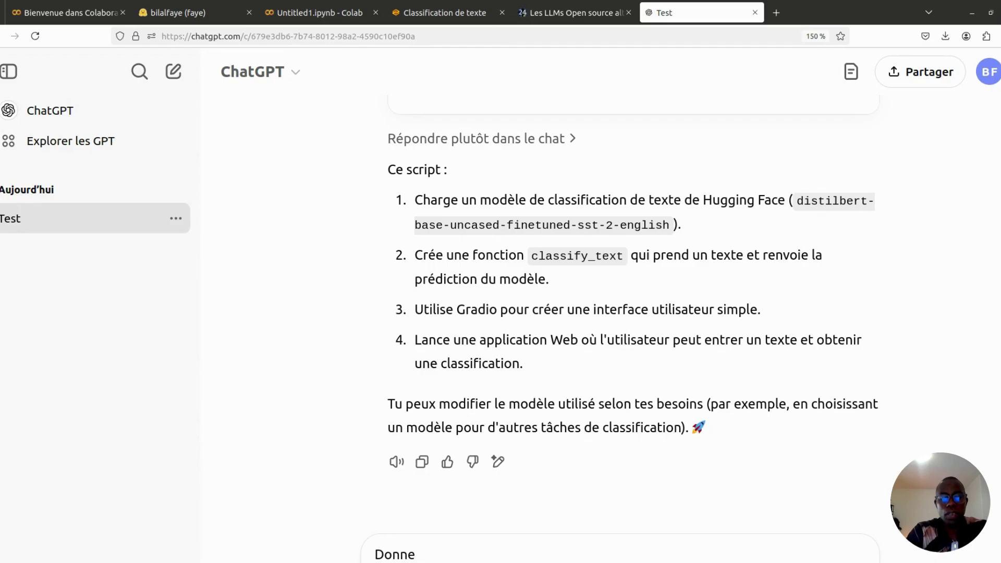
text( moi)
key(BackSpace)
key(BackSpace)
key(BackSpace)
key(BackSpace)
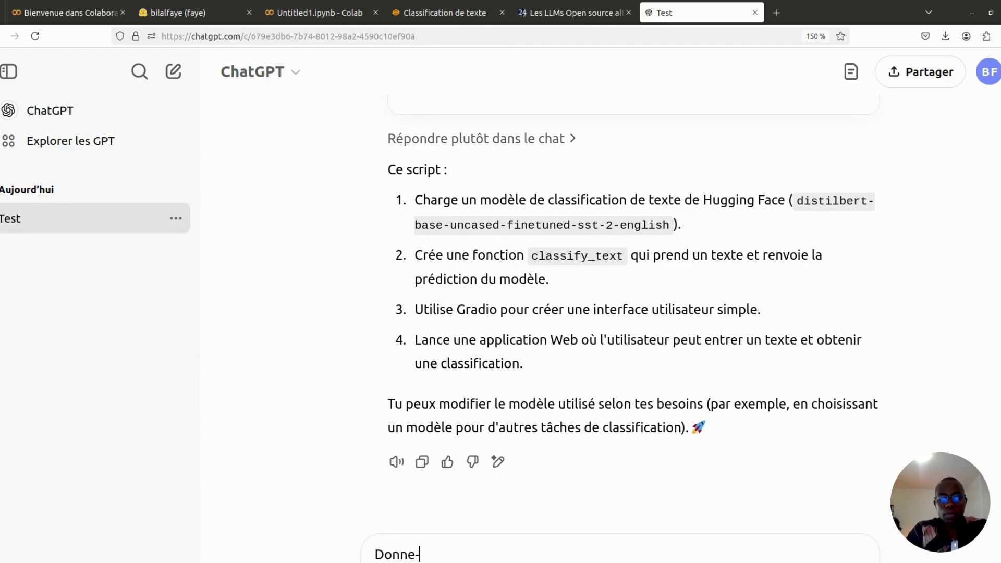
text(-moi un te)
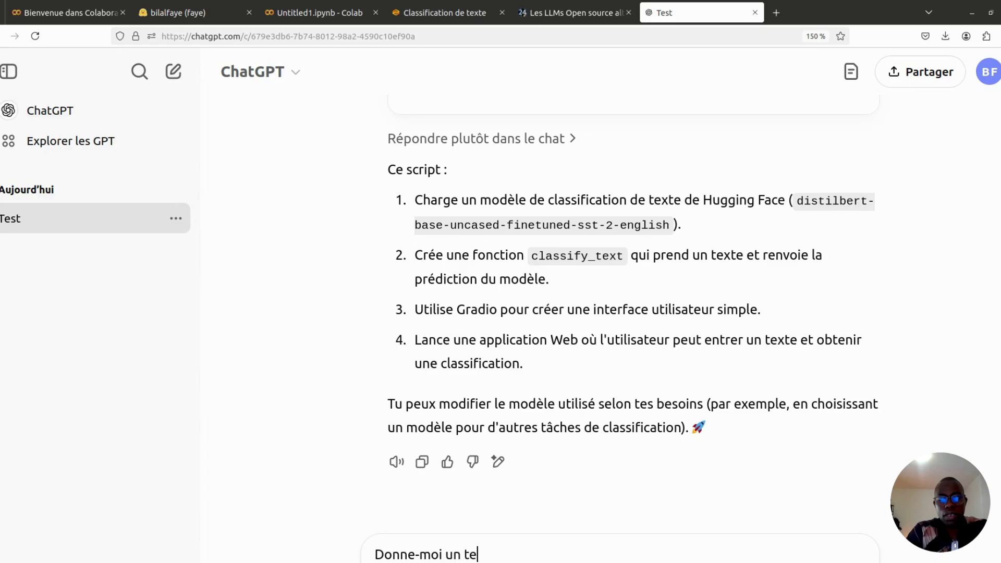
text(xte en anglais pour)
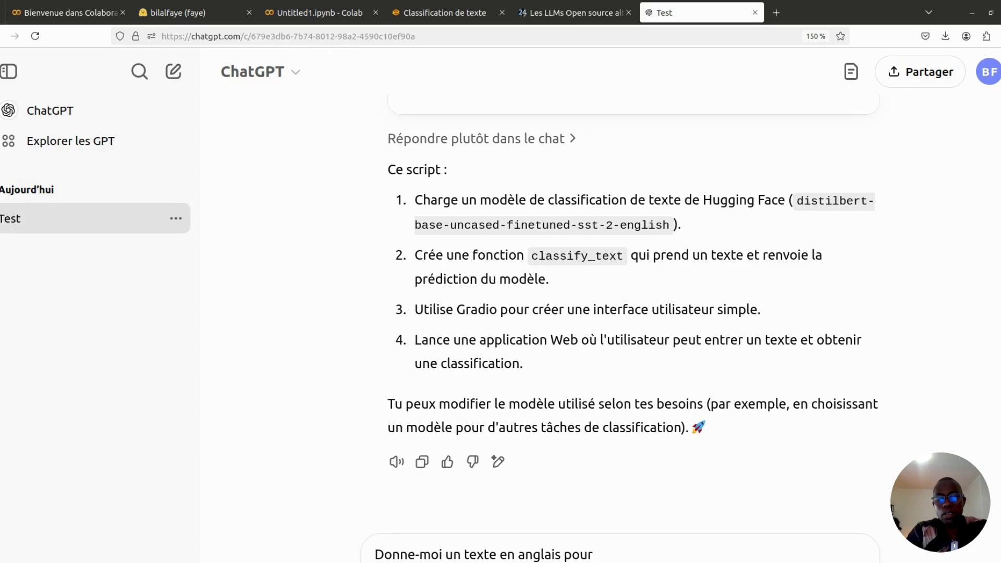
text( évalu)
key(BackSpace)
text(luer le modè)
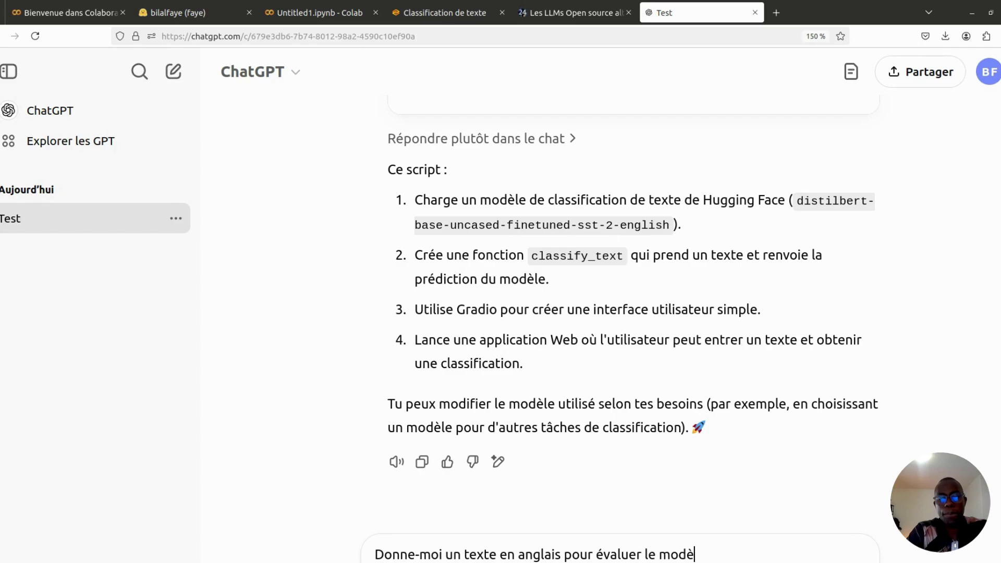
text(le.)
key(Return)
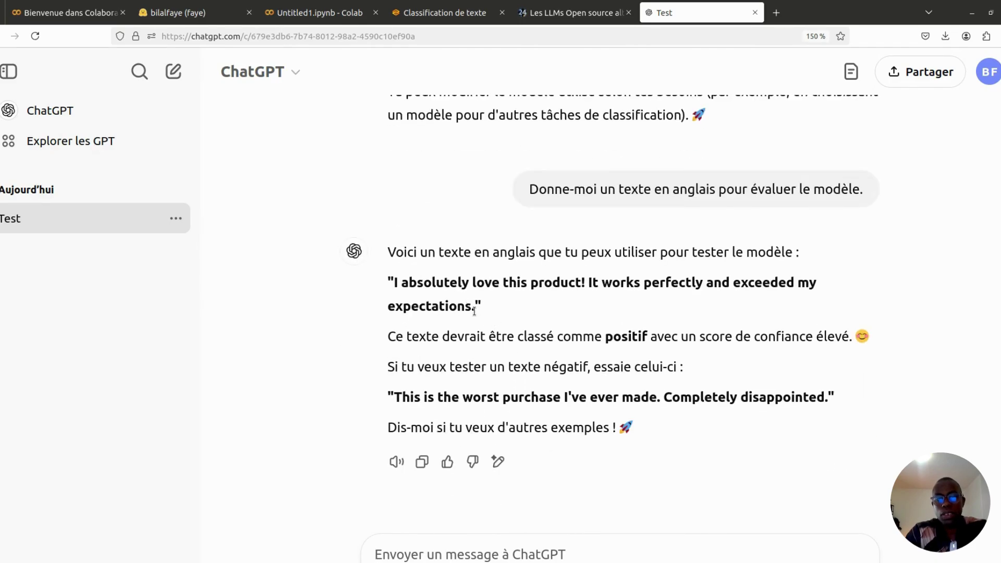
- Copy ChatGPT's positive example sentence without its quotation marks into the Gradio app's text input and submit it for classification
drag(473, 309, 390, 282)
key(ctrl+c)
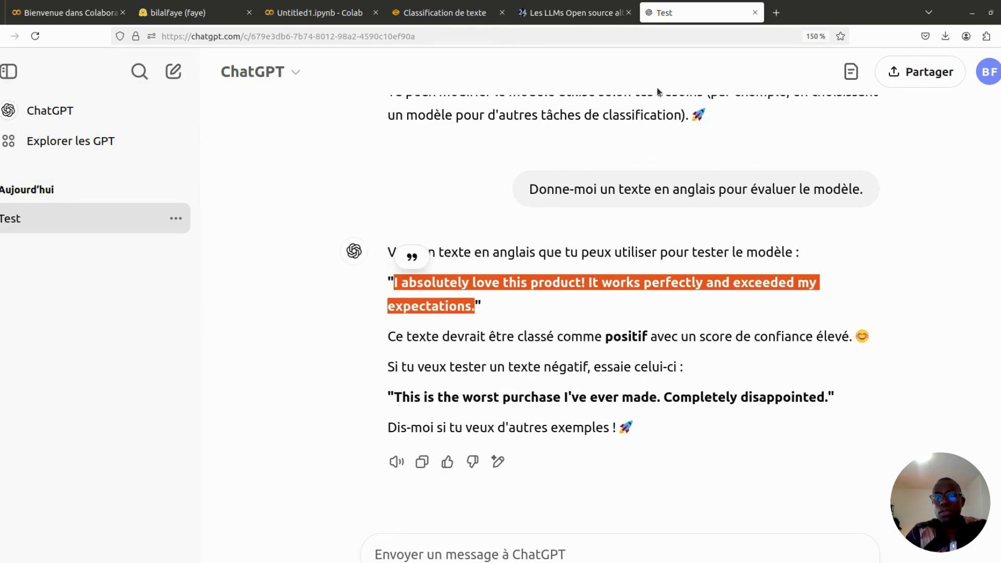
click(414, 14)
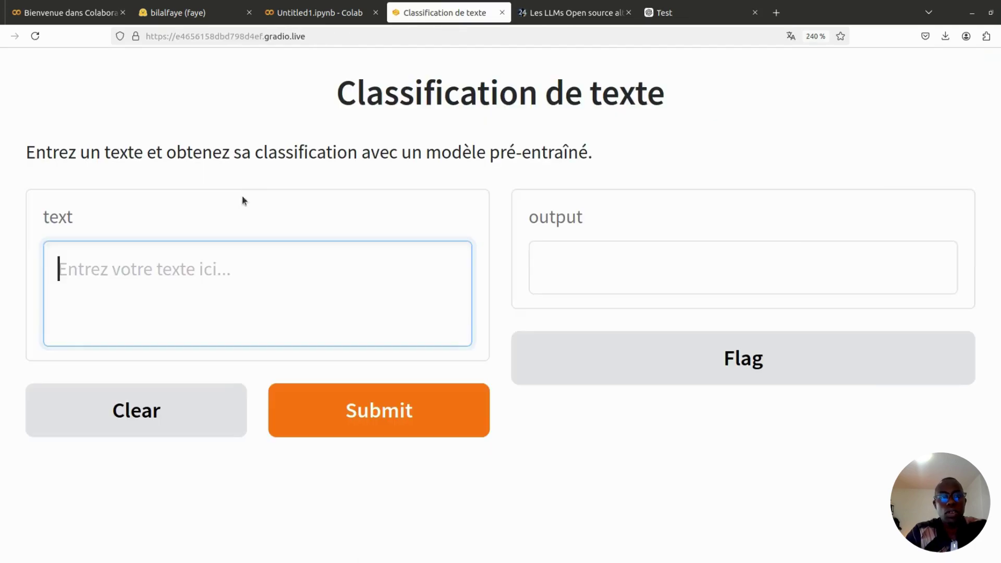
key(ctrl+v)
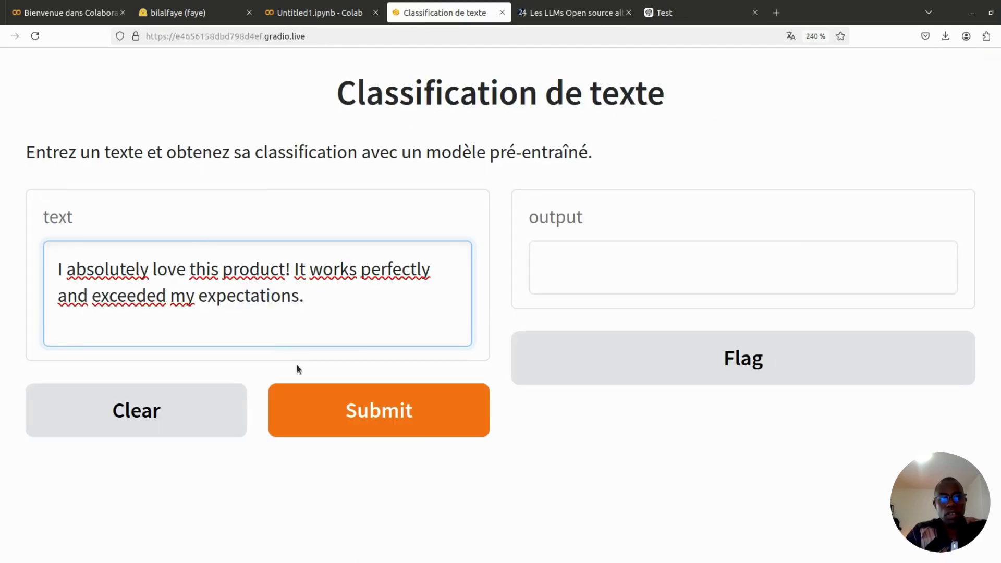
click(383, 427)
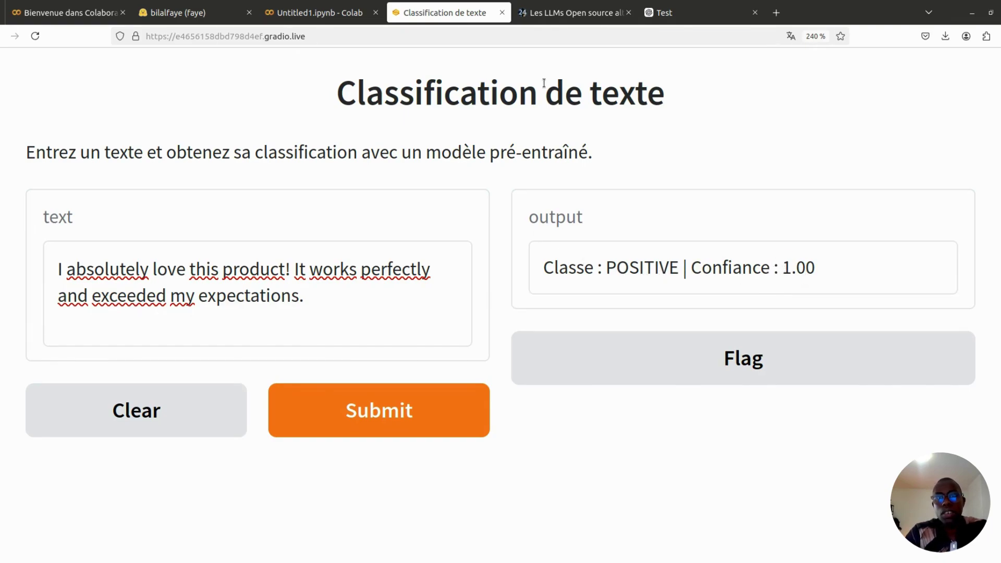
- Replace the Gradio app's input text with ChatGPT's negative example, "This is the worst purchase I've ever made. Completely disappointed.", and submit it
click(673, 13)
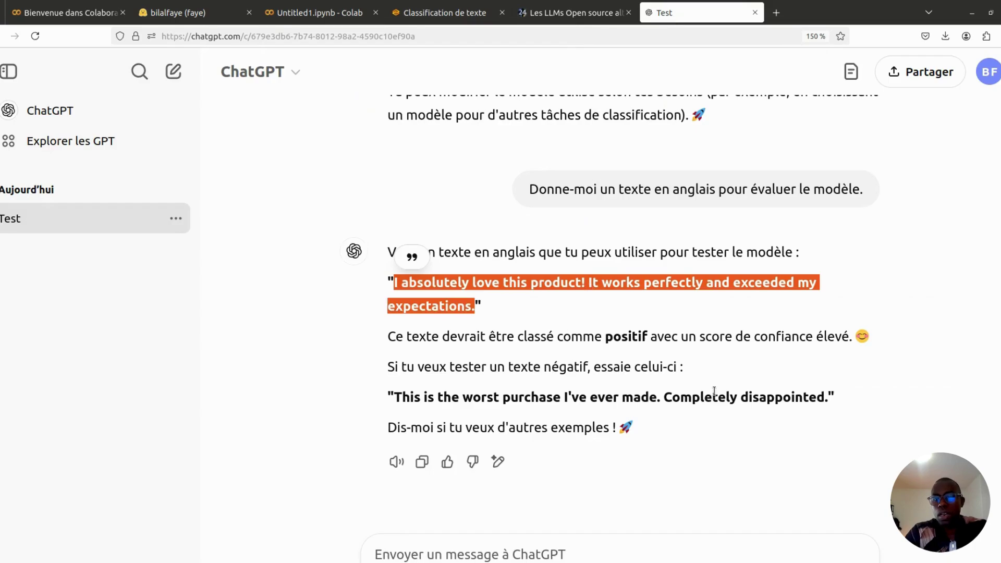
drag(829, 402, 396, 401)
key(ctrl+c)
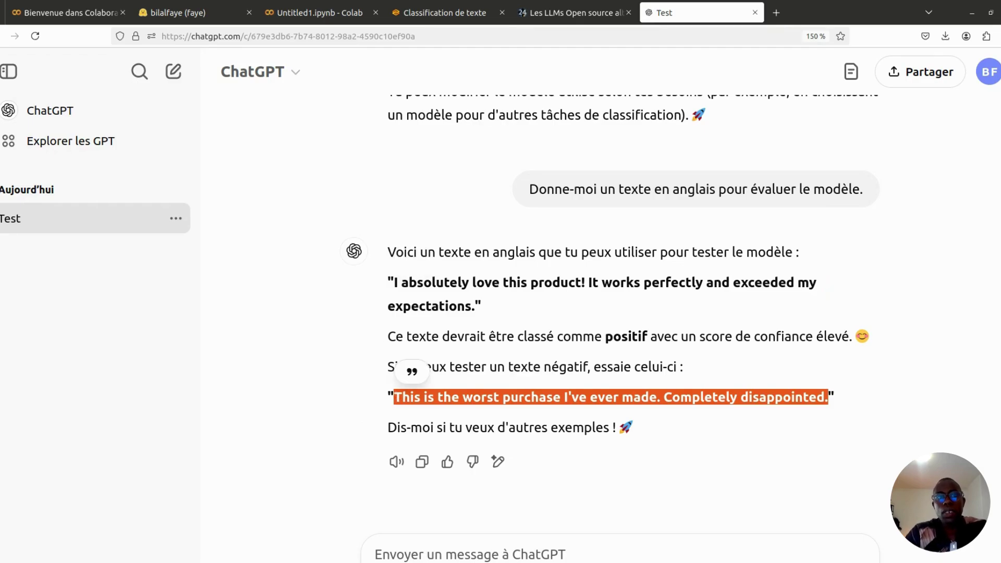
click(409, 12)
click(182, 300)
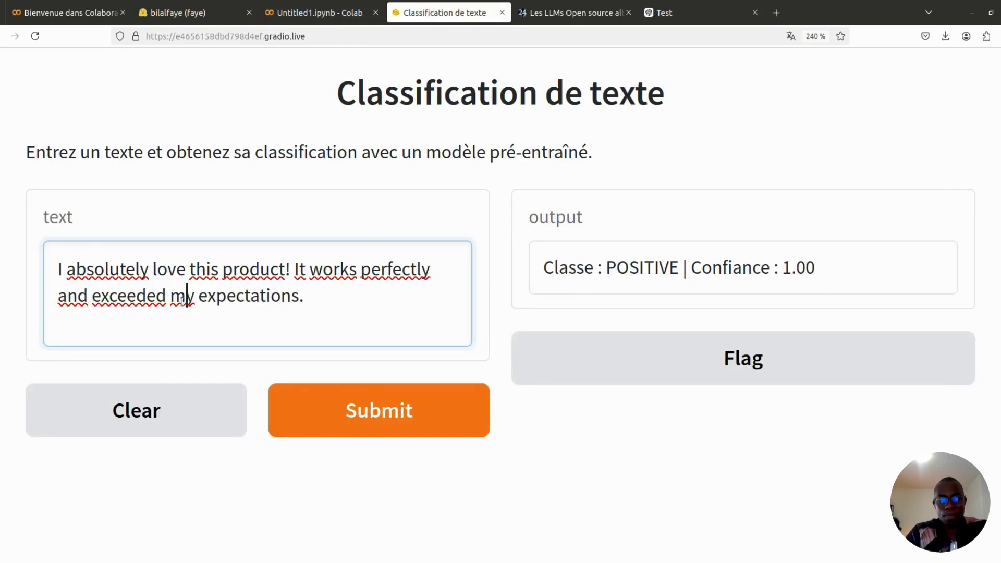
key(ctrl+a)
key(ctrl+v)
click(383, 410)
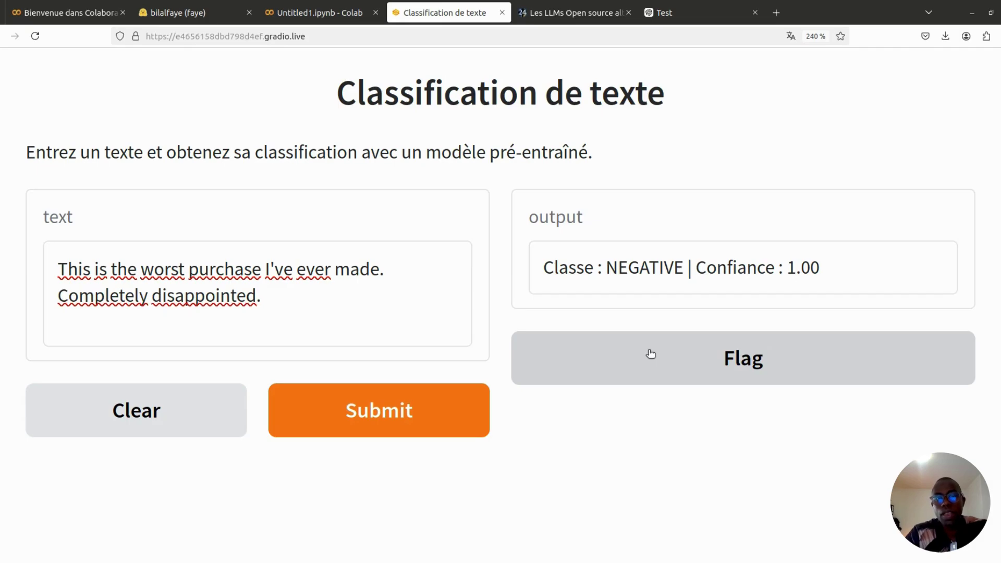
- In a new ChatGPT chat with Raisonner enabled, ask in French how many apples an orchard of 20 trees averaging 100 apples each produces yearly
click(671, 16)
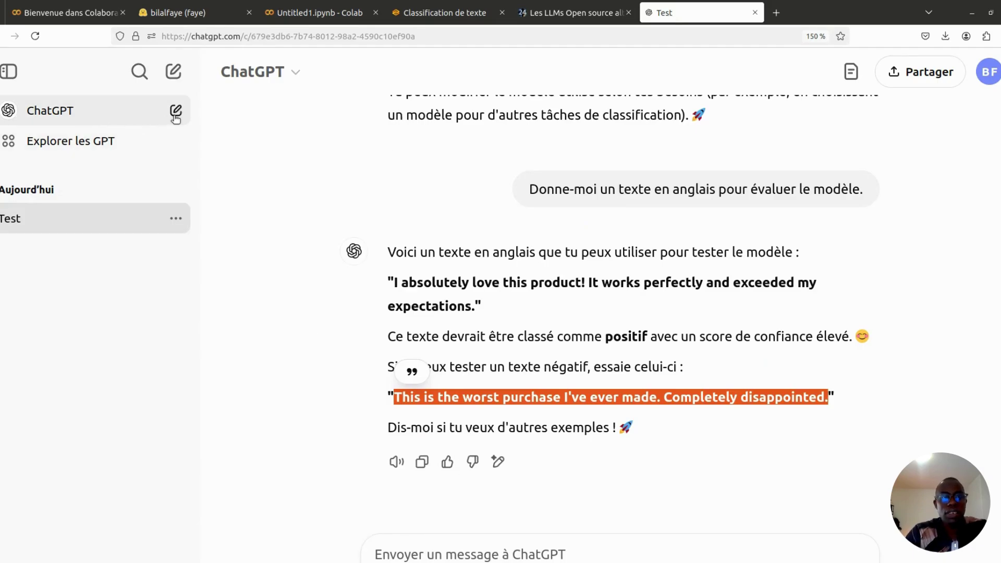
click(176, 112)
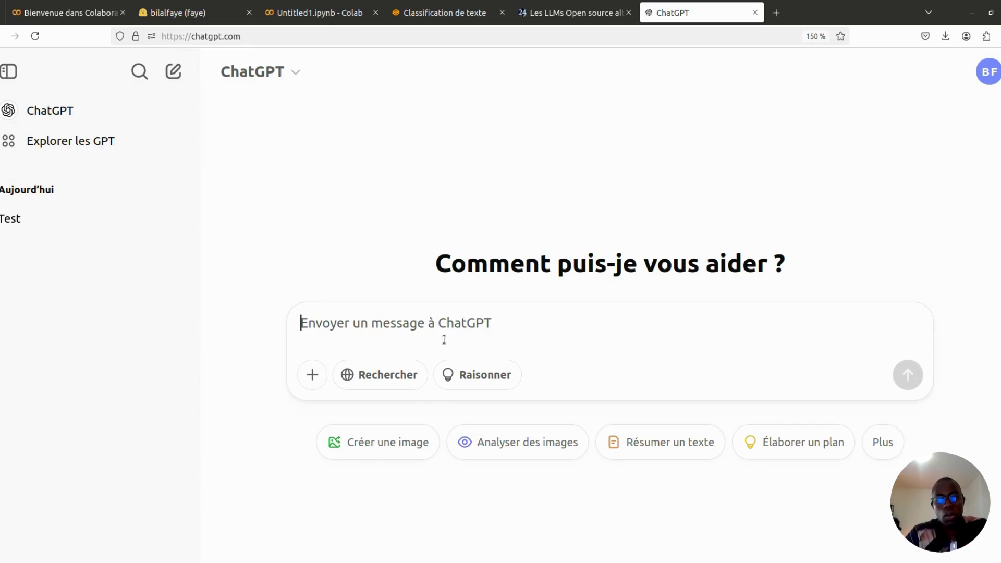
click(485, 383)
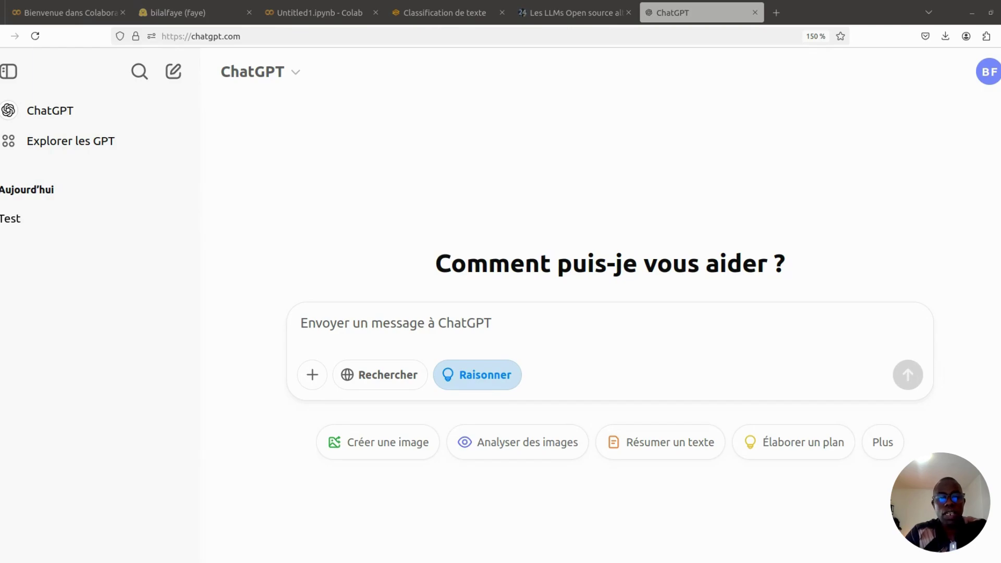
text(Un pommier dans un verger donne en moyenne 100 pommes par an. Il y a 20 pommiers dans ce verger. Combien de pommes sont produites par an ?)
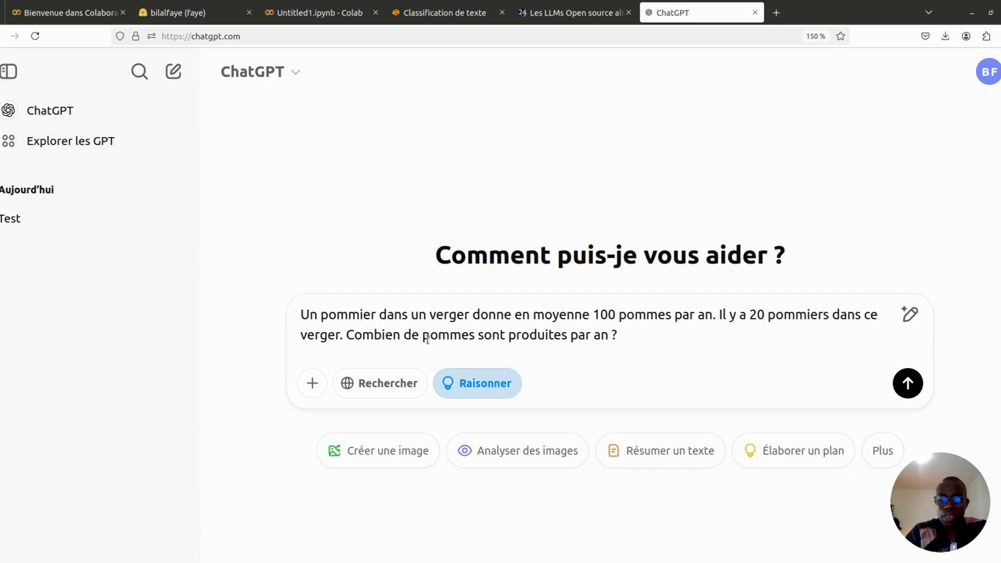
key(ctrl+plus)
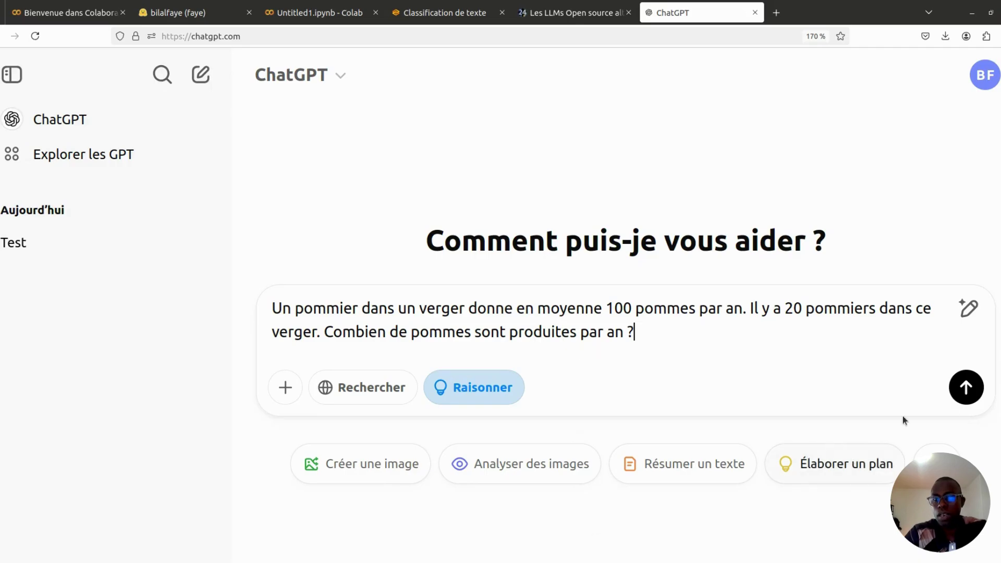
click(966, 386)
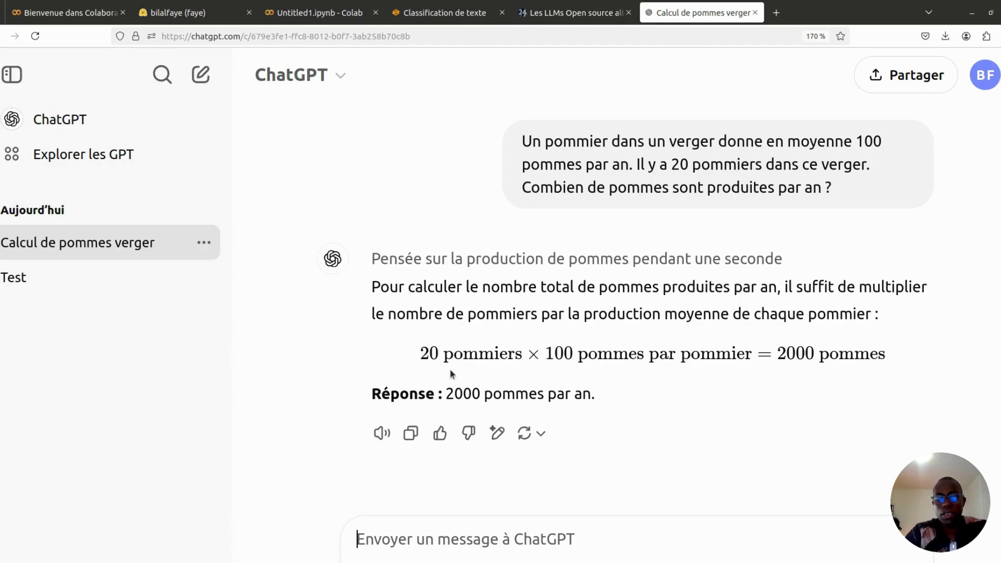
- Send the follow-up prompt "Soit plus rigoureux sur le raisonnement et donne les détails."
text(Soit )
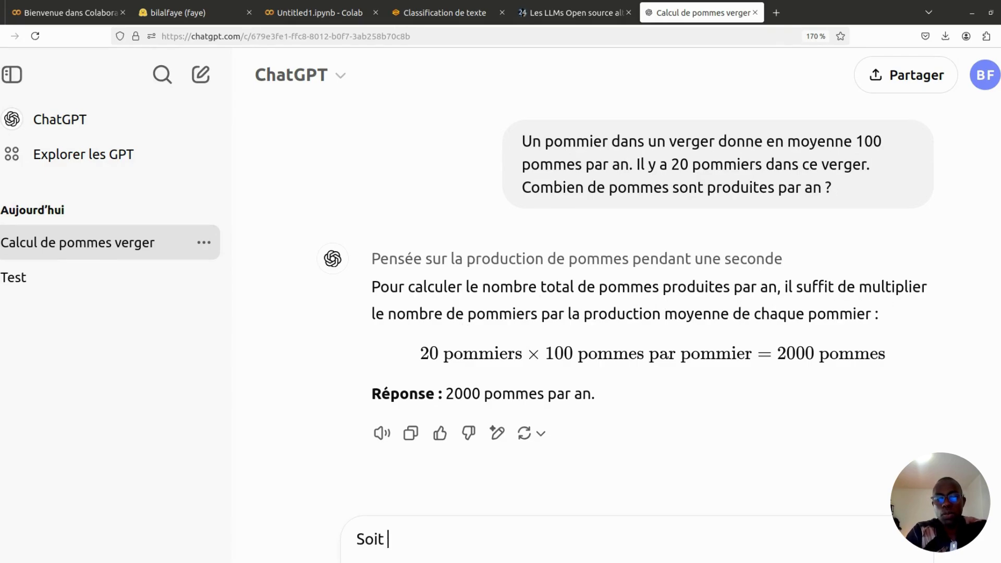
text(plus rig)
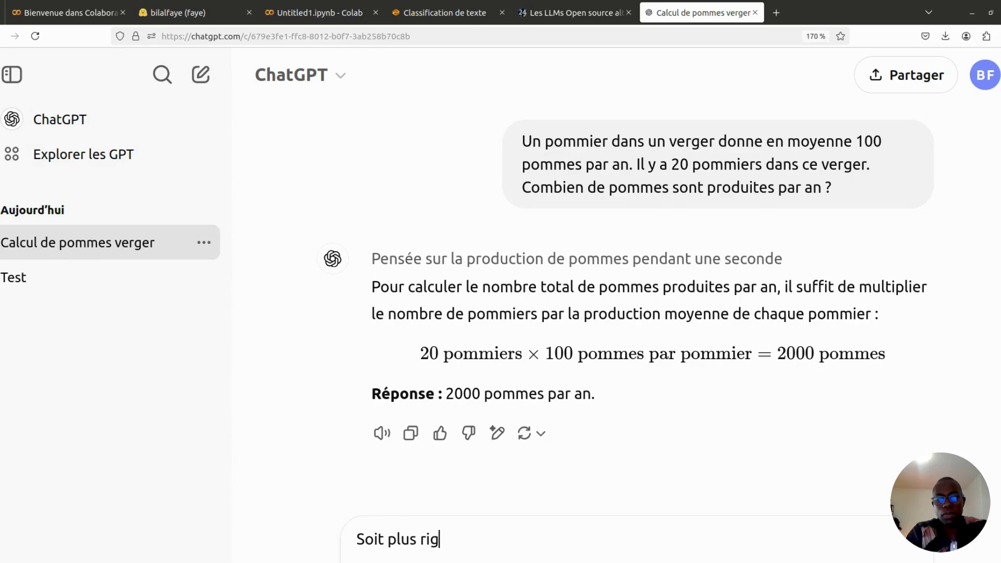
text(oureux su)
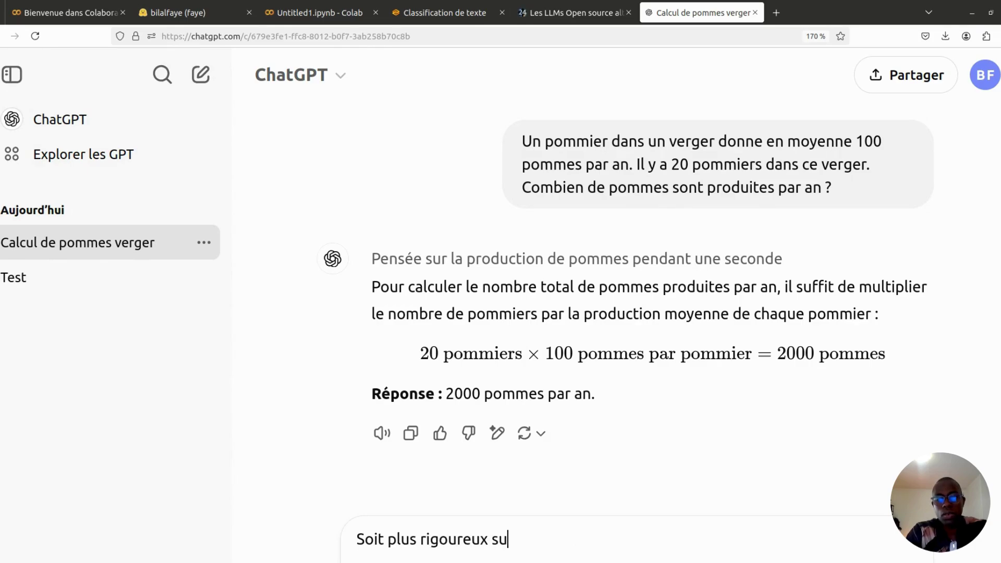
text(r le raisonn)
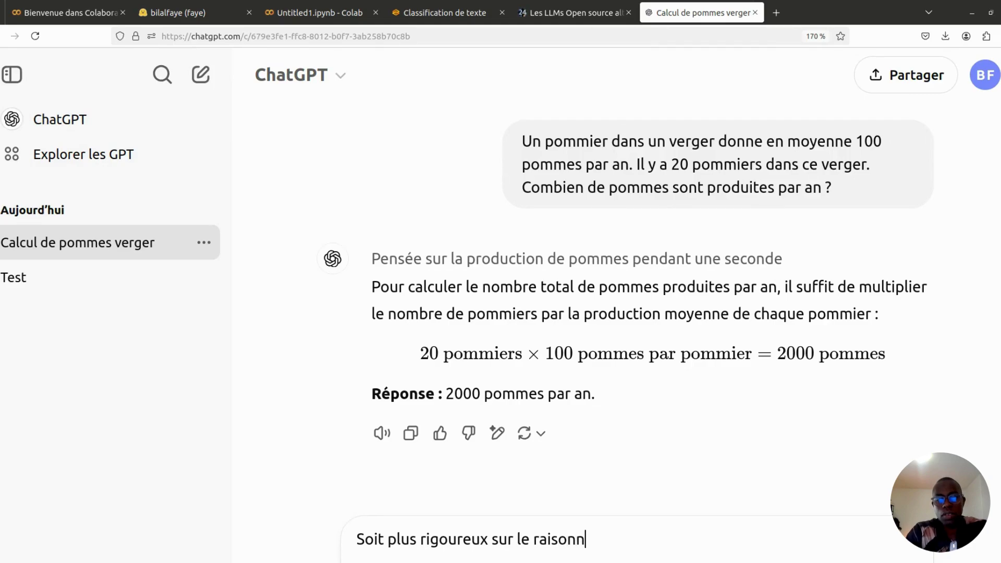
text(ement et donn)
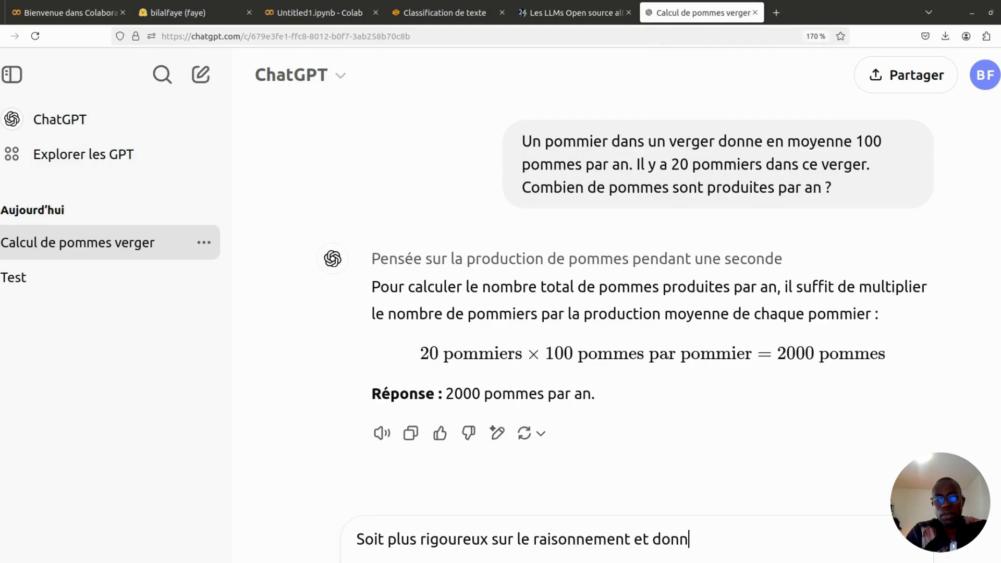
text(e les détails.)
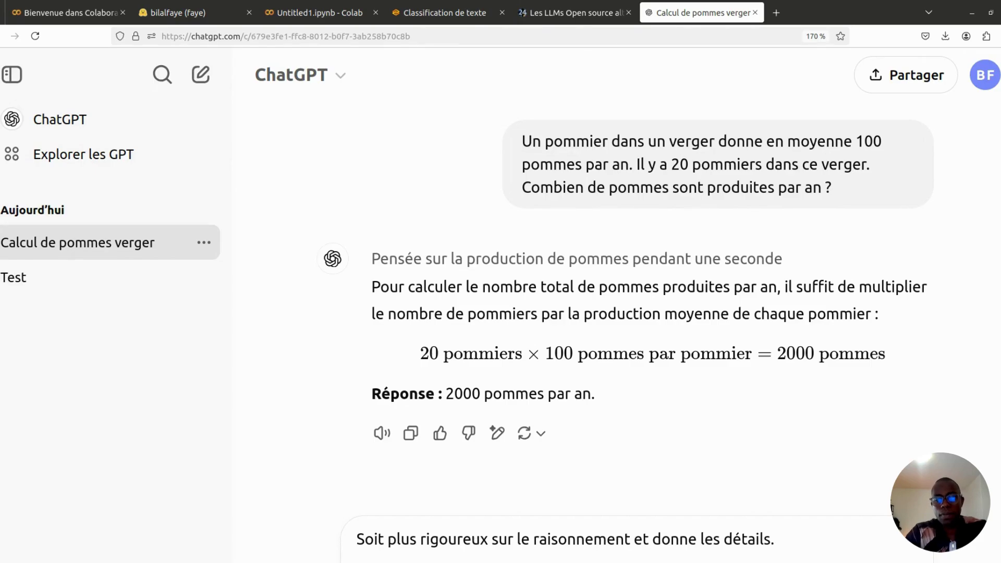
key(Return)
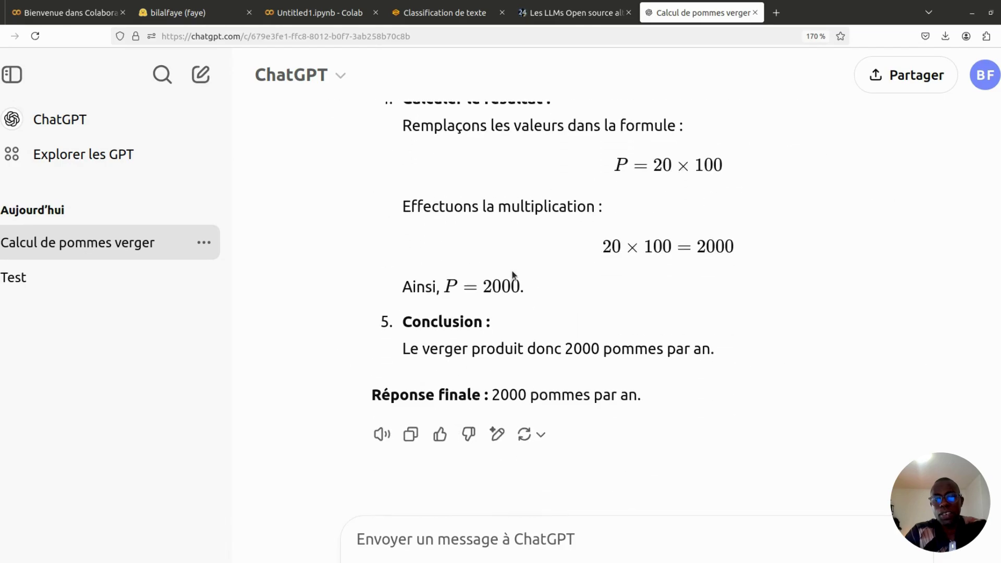
- Review ChatGPT's detailed answer to the apple problem, from the given data through the multiplication to the conclusion
scroll(512, 274, up, 10)
scroll(512, 271, up, 2)
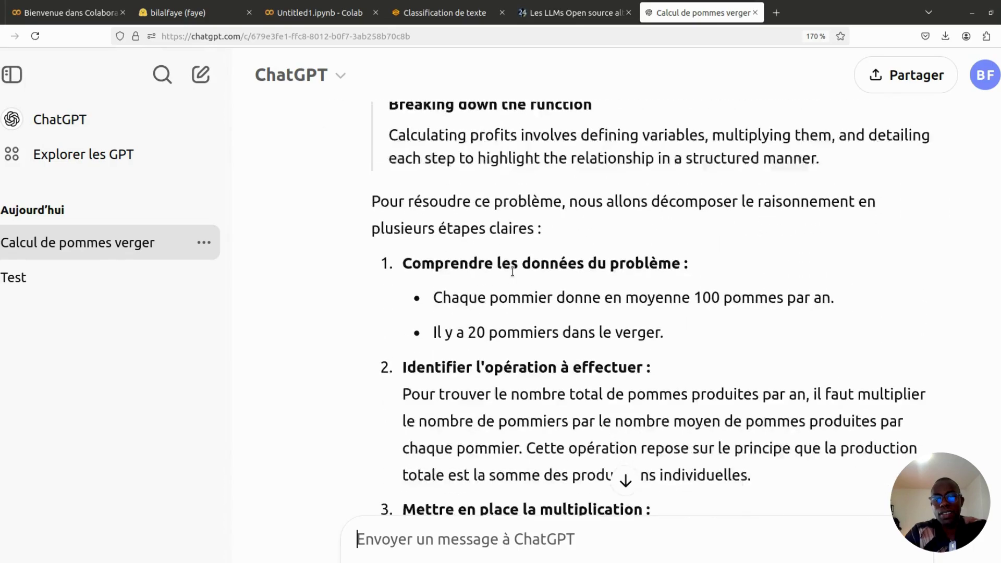
scroll(513, 271, down, 5)
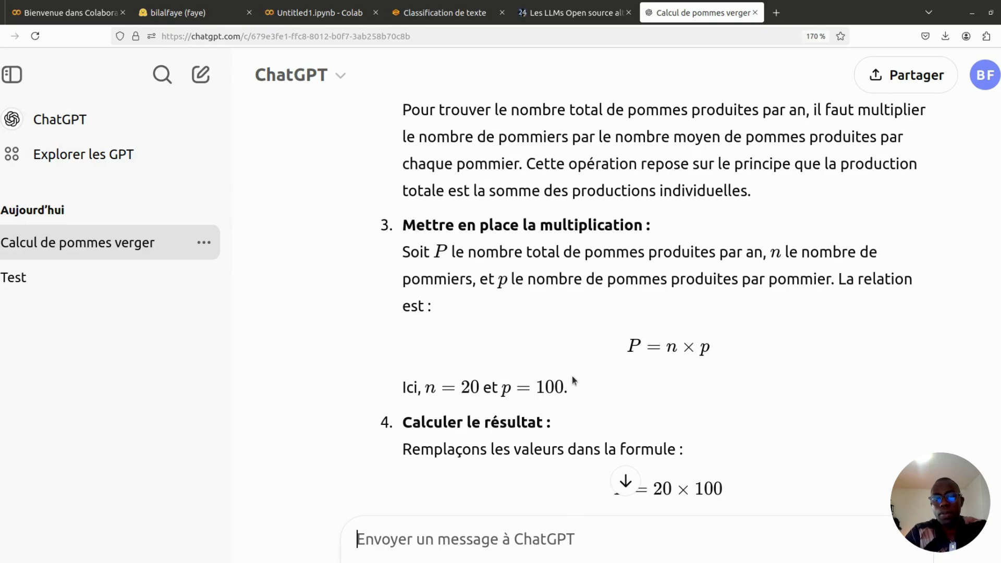
scroll(571, 377, up, 6)
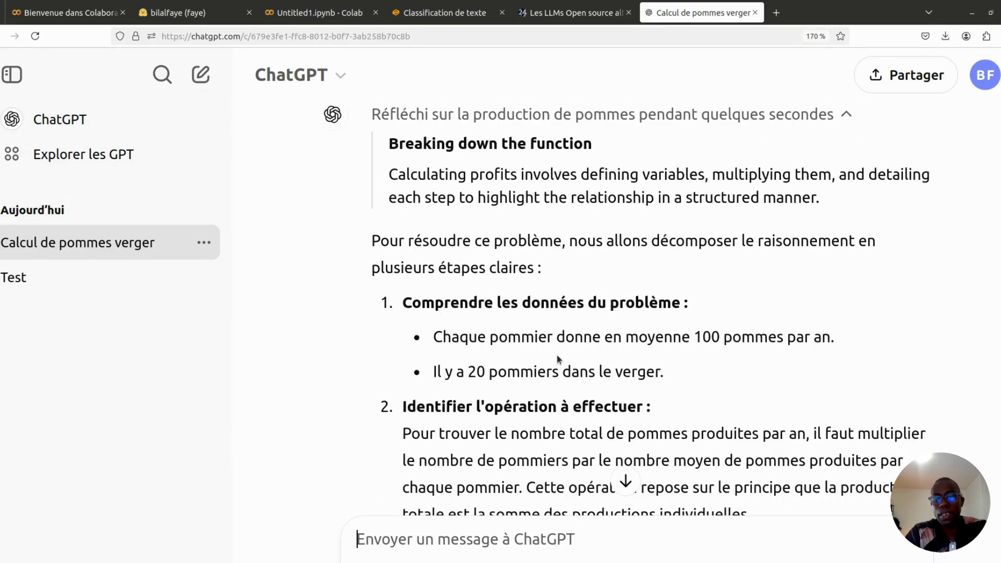
scroll(557, 355, down, 5)
scroll(557, 358, down, 2)
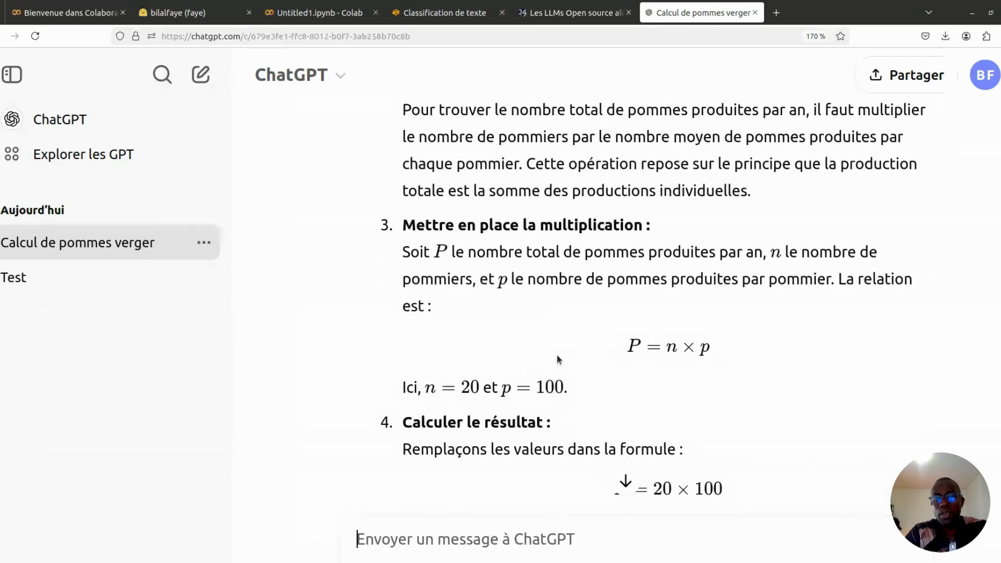
scroll(608, 323, down, 4)
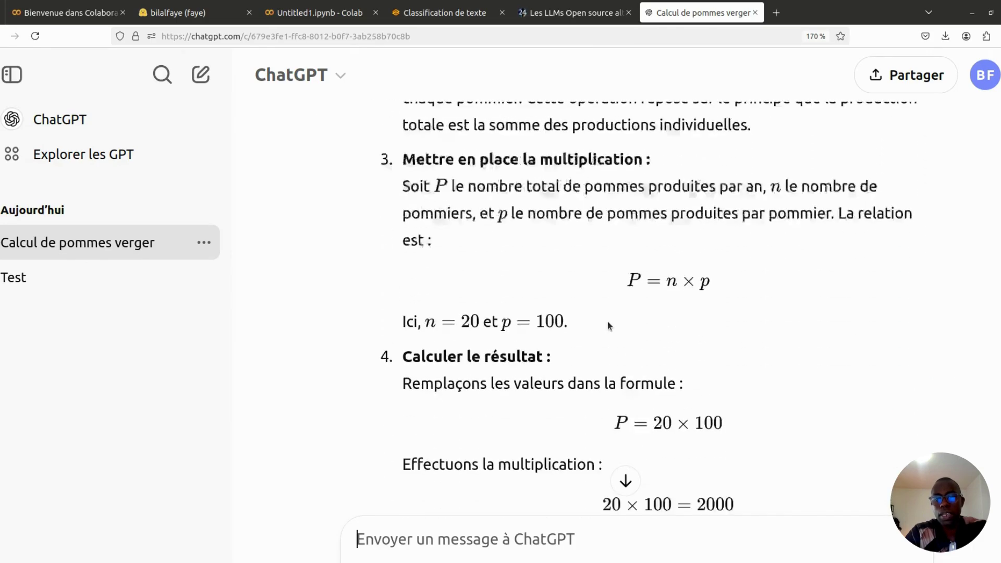
scroll(608, 321, down, 2)
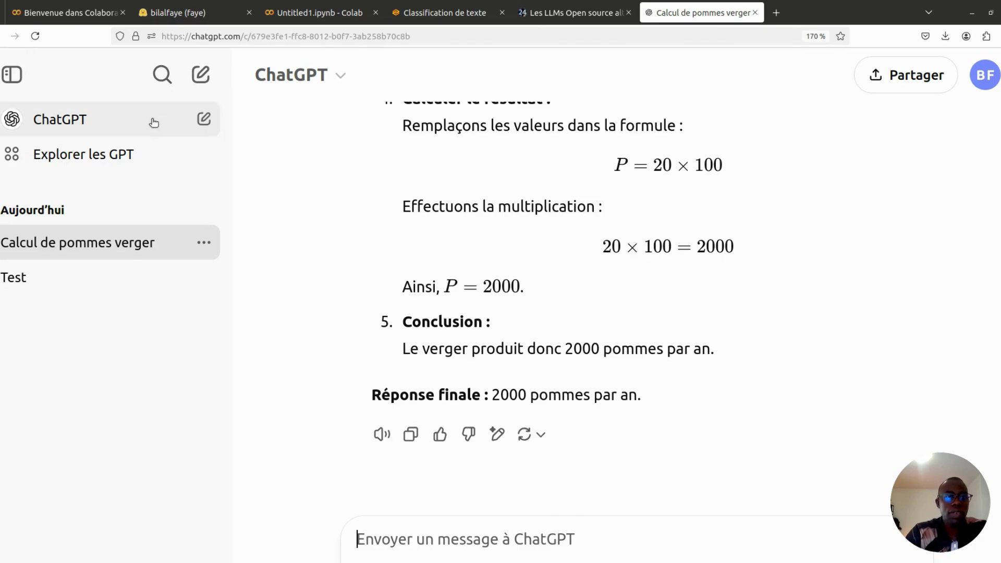
- In a new ChatGPT chat with web search (Rechercher) enabled instead of Raisonner, send the prompt "Théorie de la relativié"
click(203, 120)
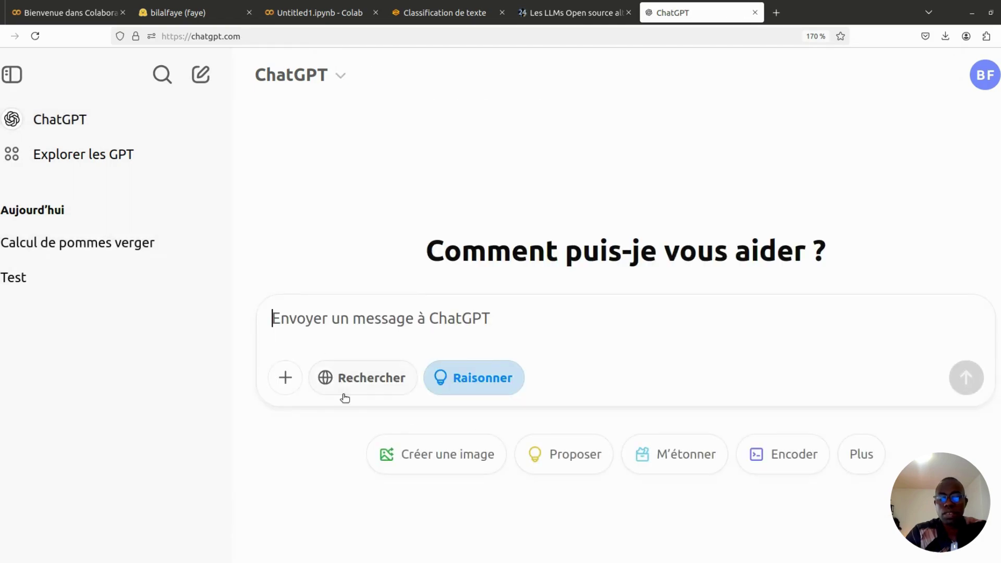
click(385, 380)
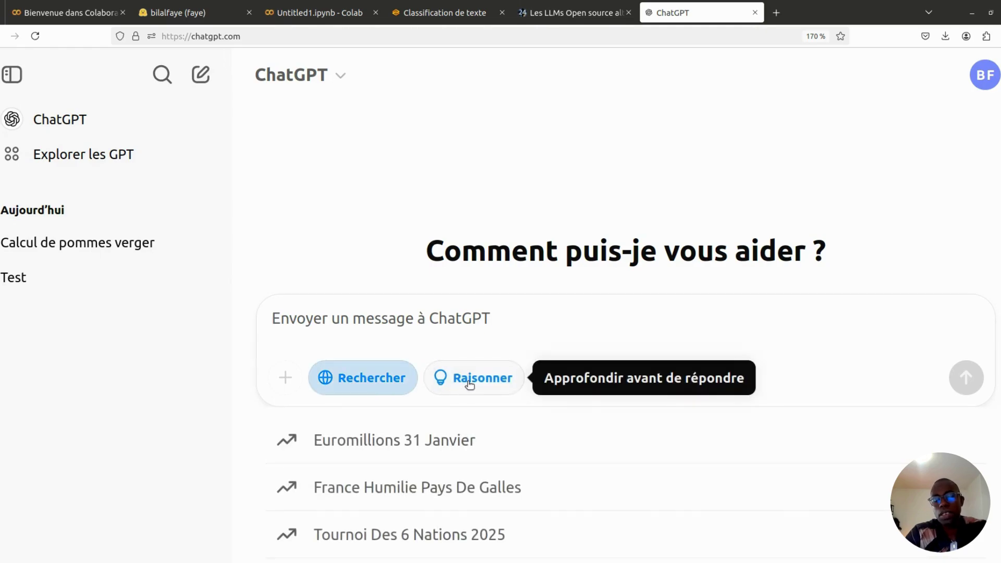
click(381, 384)
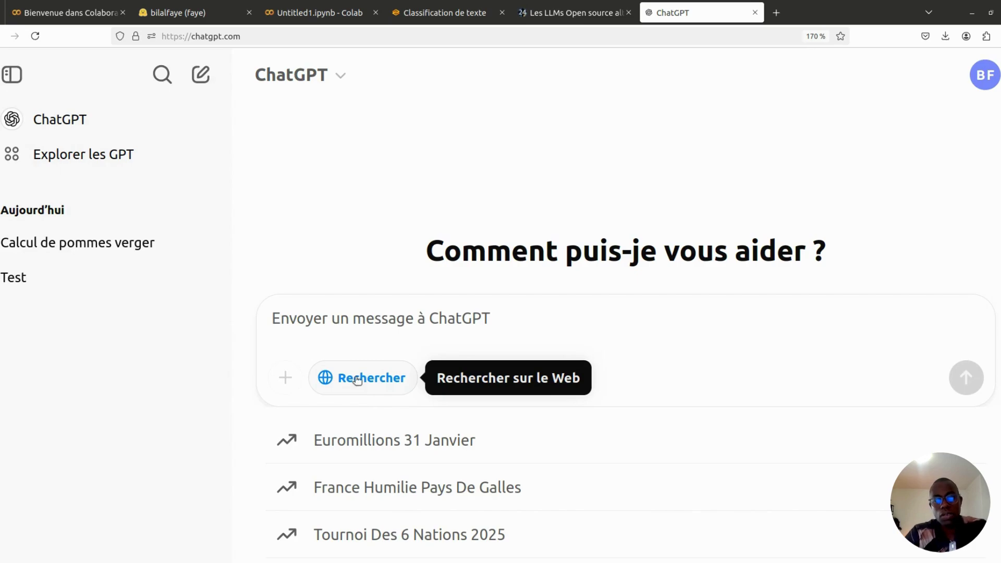
click(355, 380)
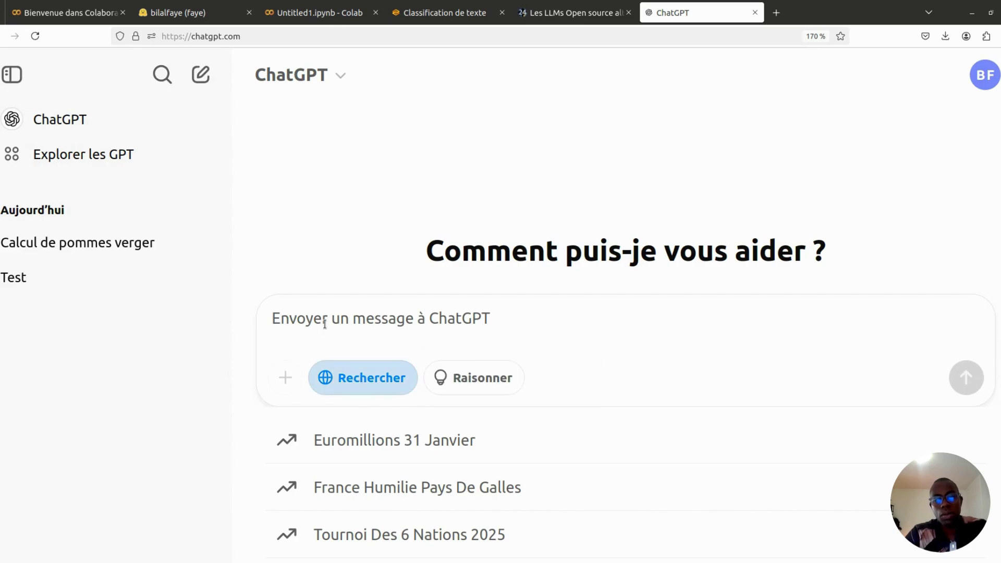
key(alt+Tab)
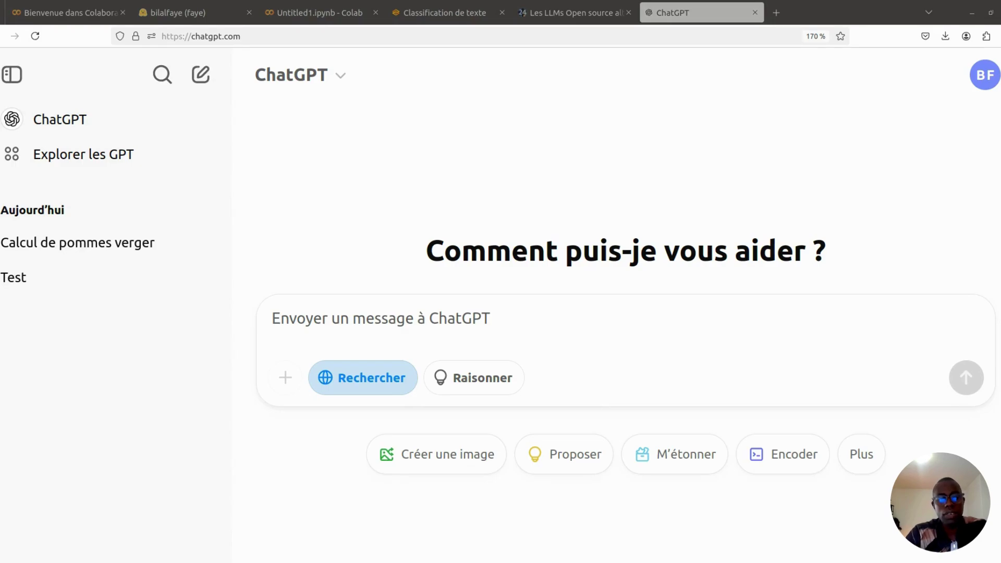
click(269, 332)
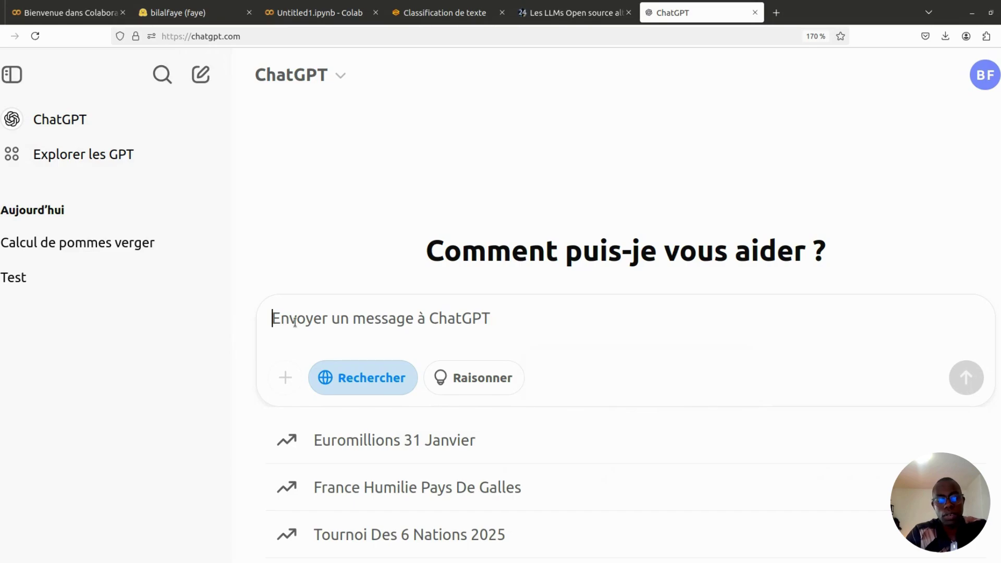
text(Théorie de la relativié)
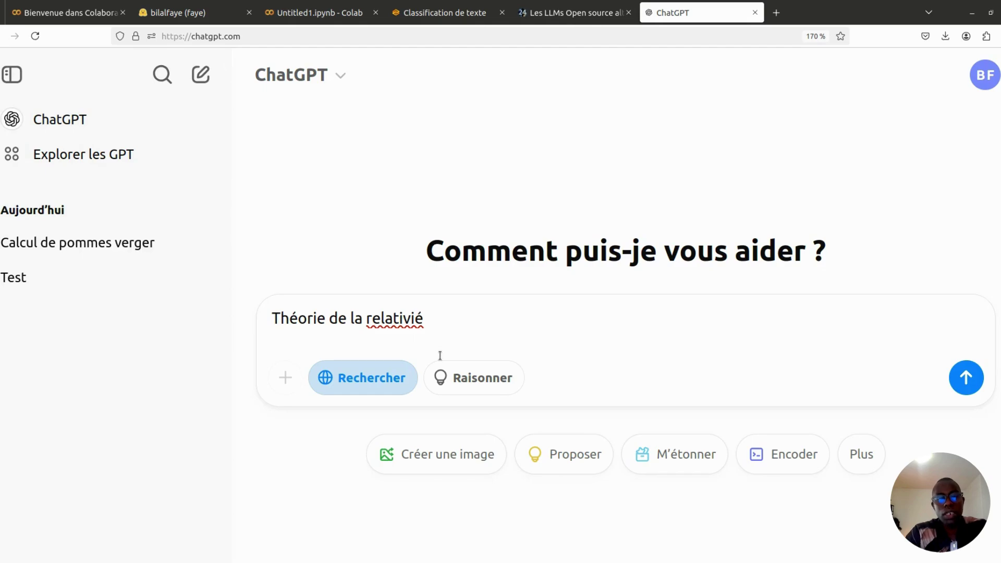
key(Return)
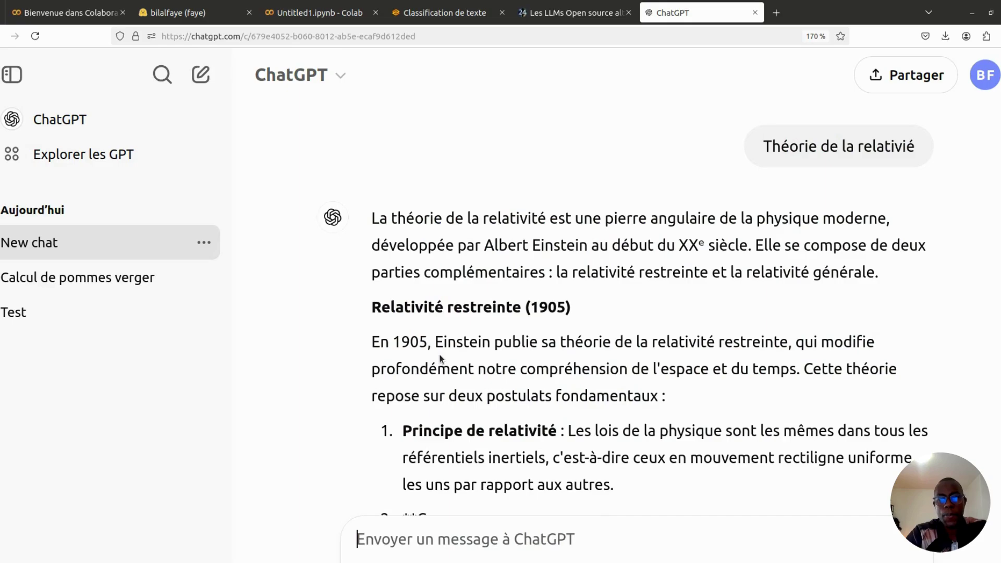
- Examine the web-search answer on relativity, including its explanations, cited source links and embedded YouTube video
scroll(477, 295, down, 4)
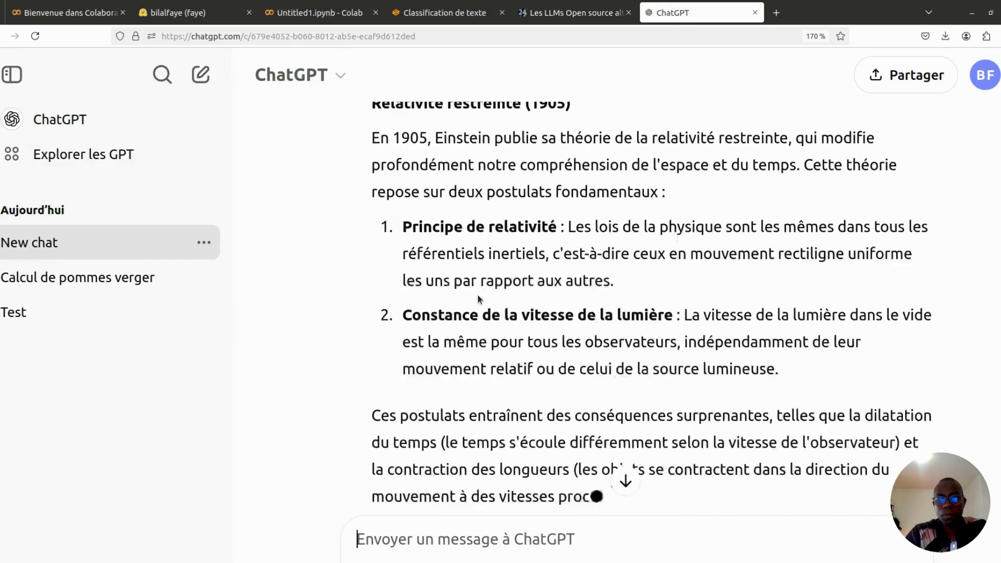
scroll(478, 295, down, 3)
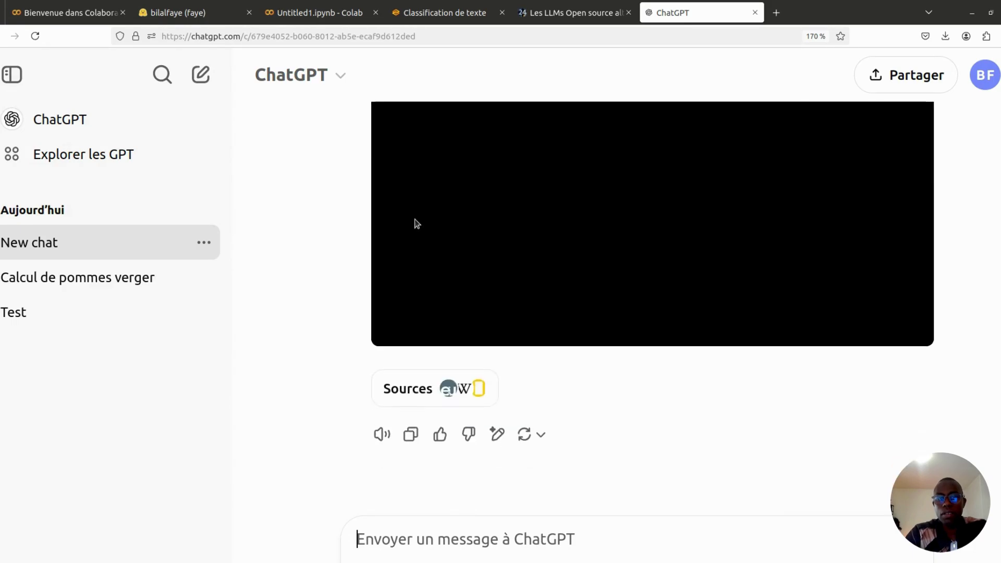
scroll(415, 224, up, 15)
scroll(417, 223, down, 2)
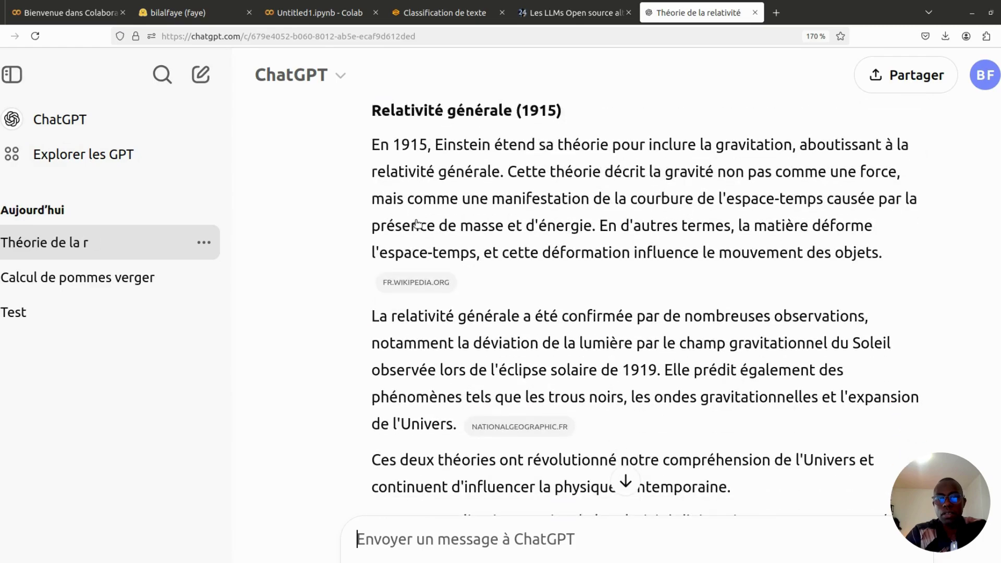
mouse_move(416, 290)
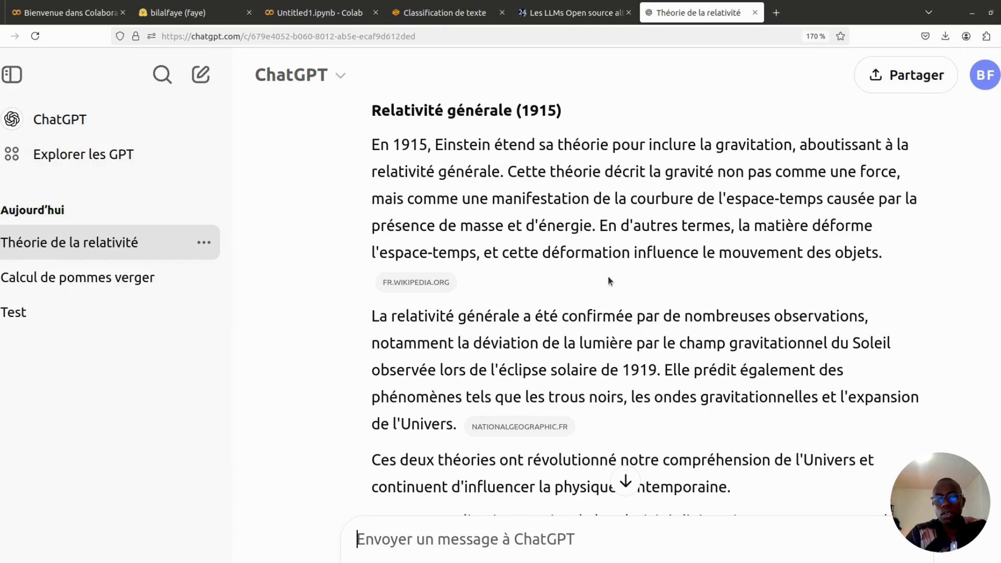
scroll(521, 327, down, 2)
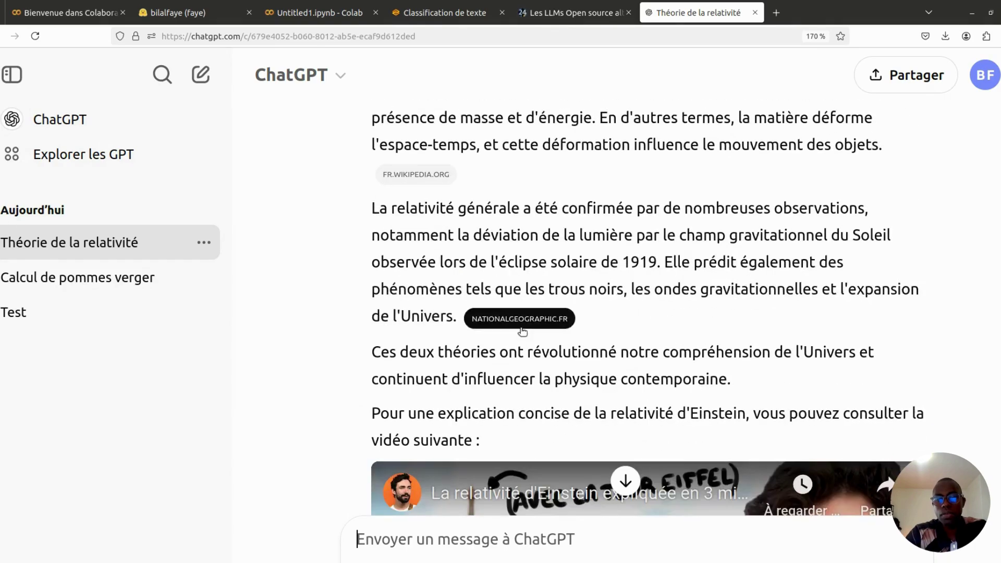
mouse_move(480, 325)
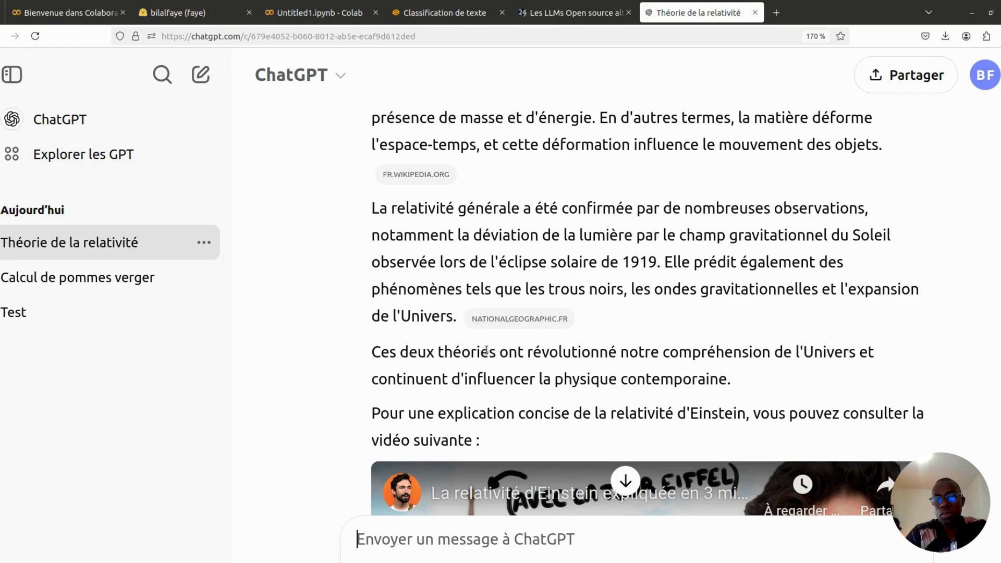
scroll(585, 271, down, 6)
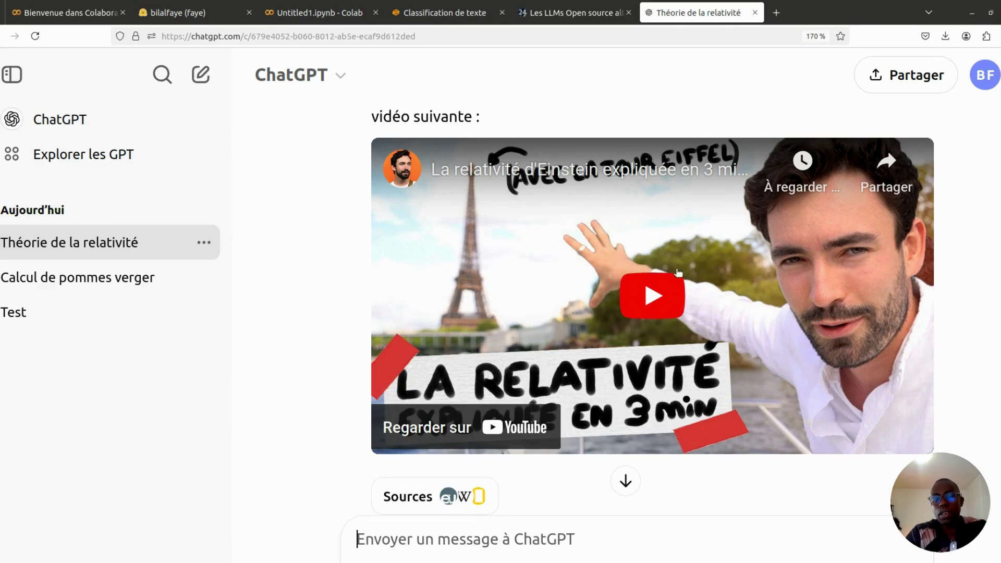
scroll(587, 256, up, 10)
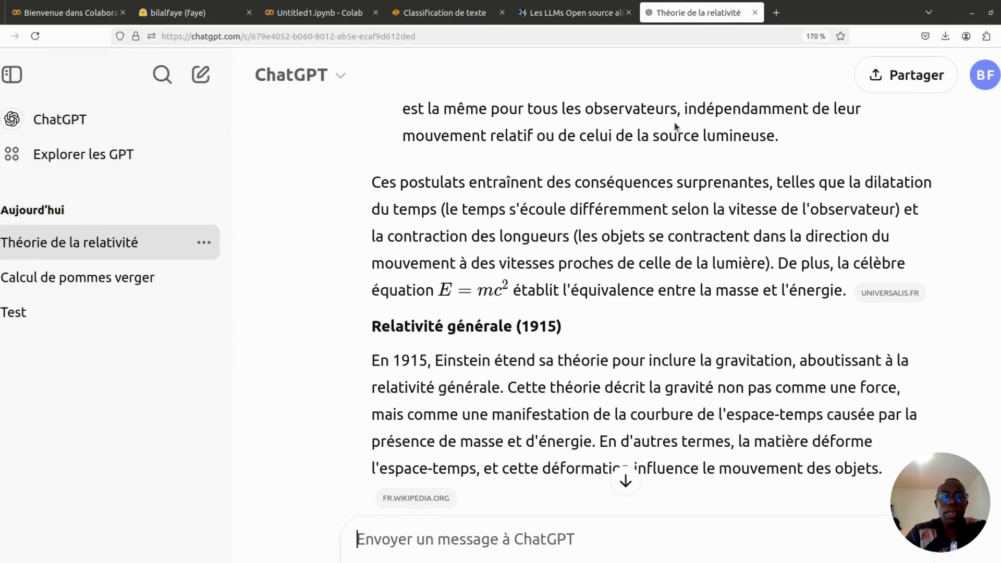
- Open the GPT directory (Explorer les GPT) and look through the trending GPTs and the Rédaction category
click(135, 159)
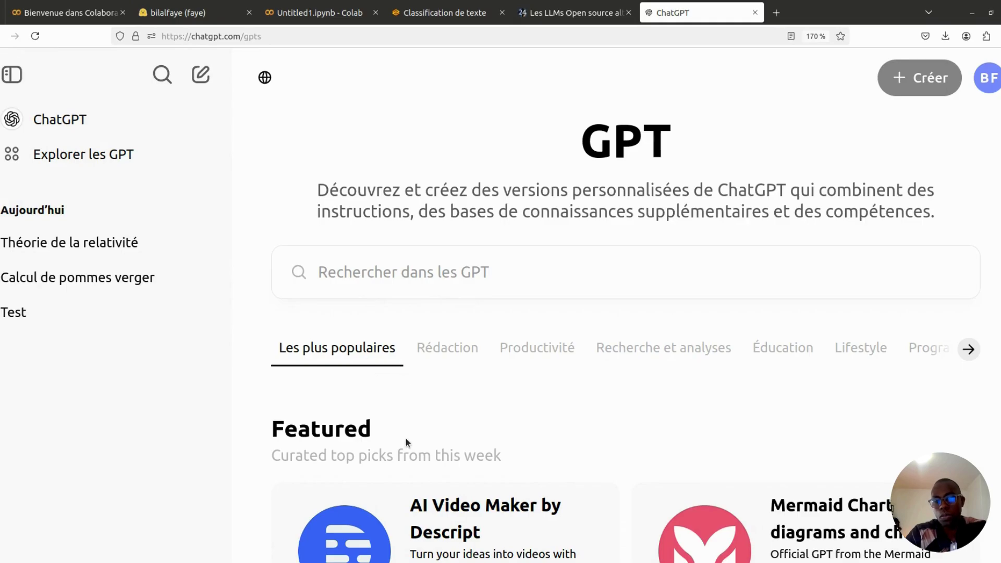
scroll(407, 442, down, 10)
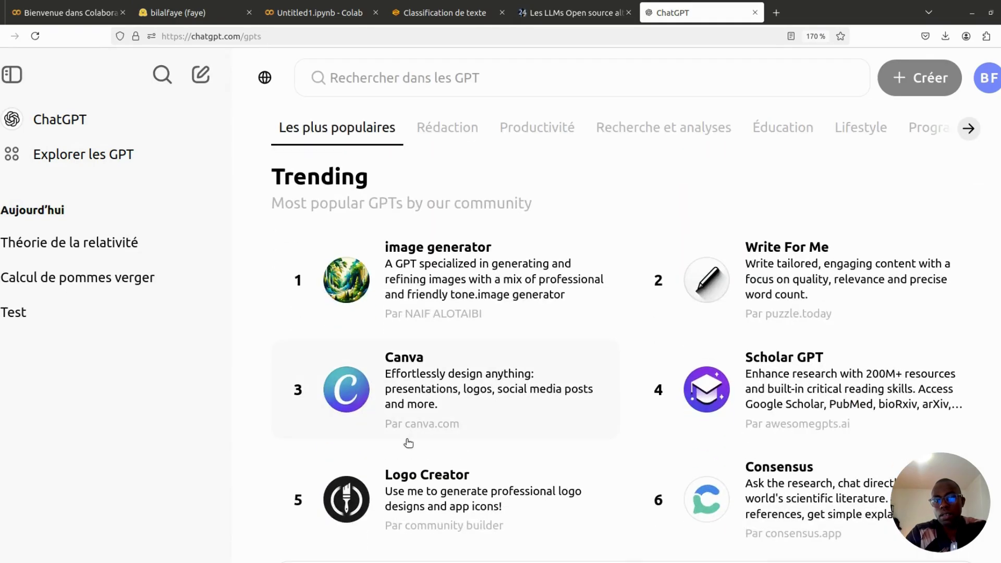
scroll(408, 442, down, 15)
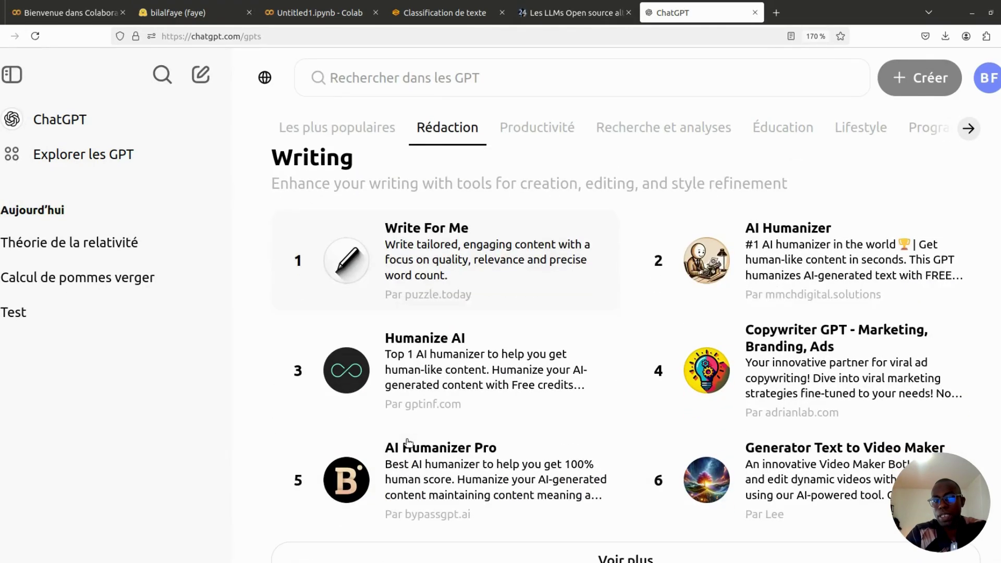
scroll(409, 442, up, 20)
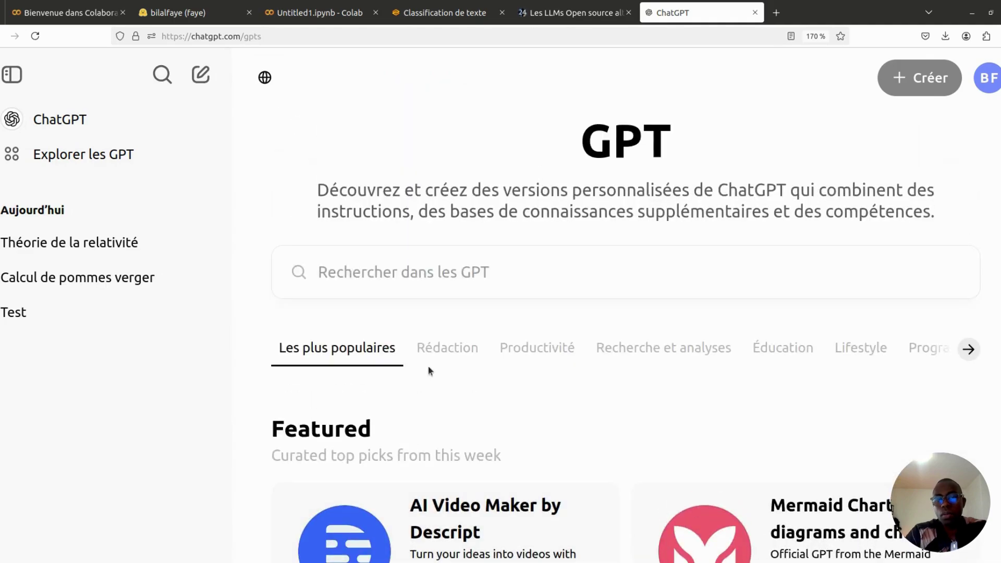
click(449, 349)
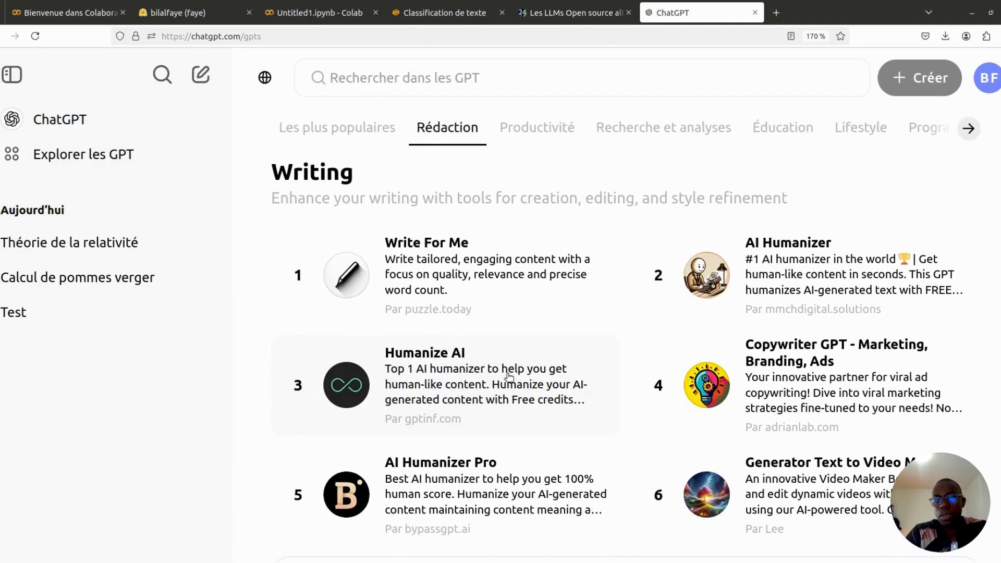
scroll(509, 376, up, 20)
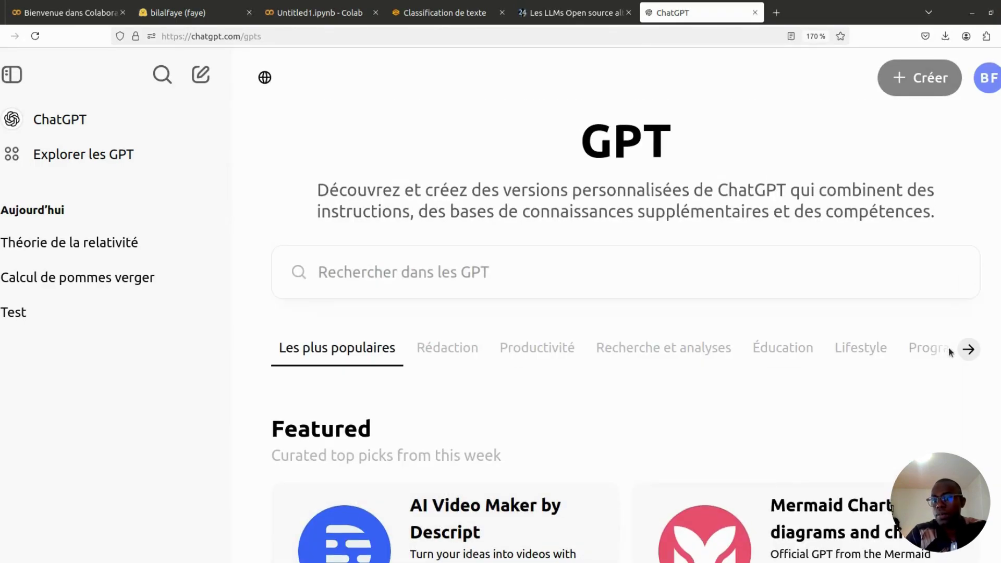
- Reveal the remaining GPT categories and browse the directory from the featured GPTs through trending, By ChatGPT and writing to productivity
click(967, 350)
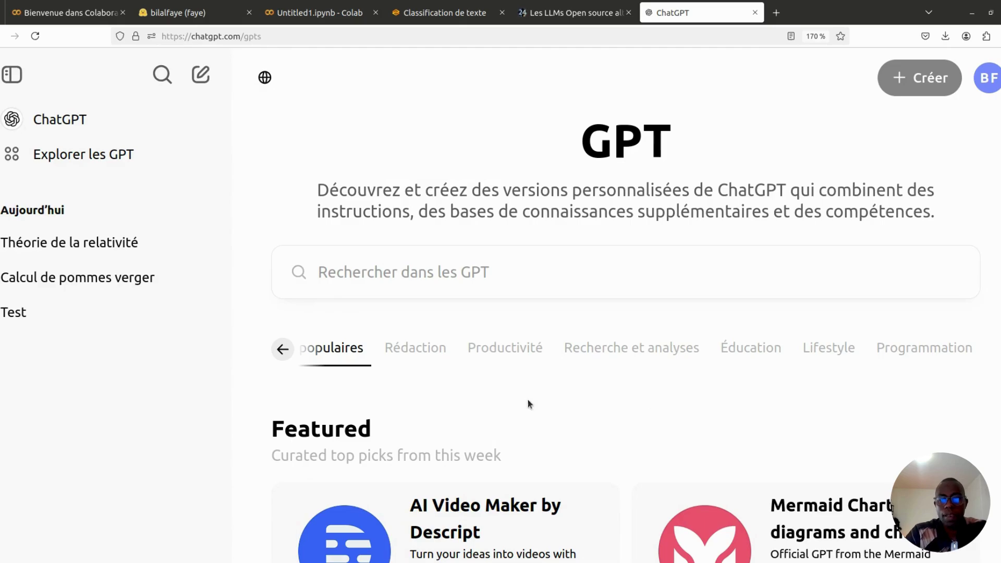
scroll(466, 405, down, 5)
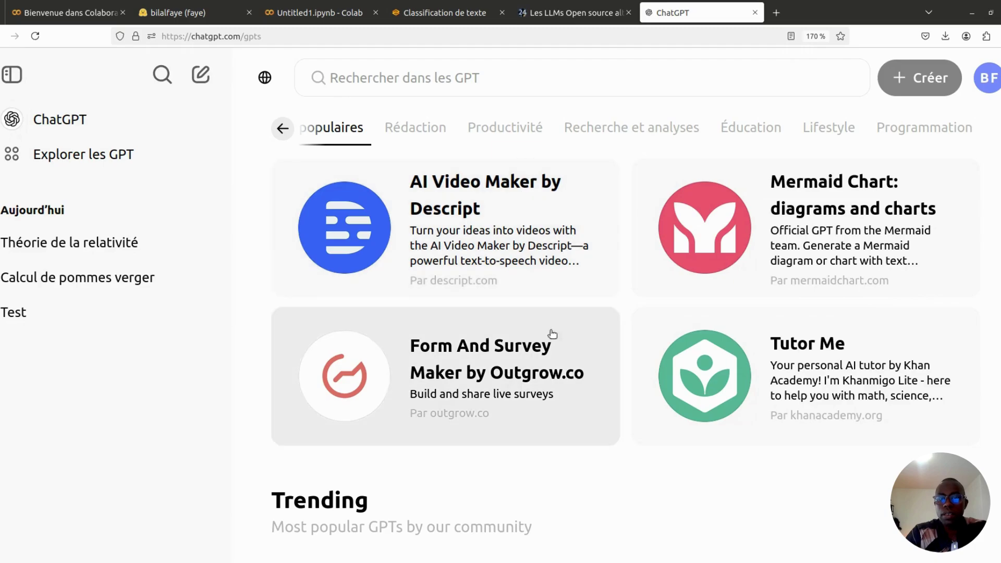
scroll(502, 445, down, 5)
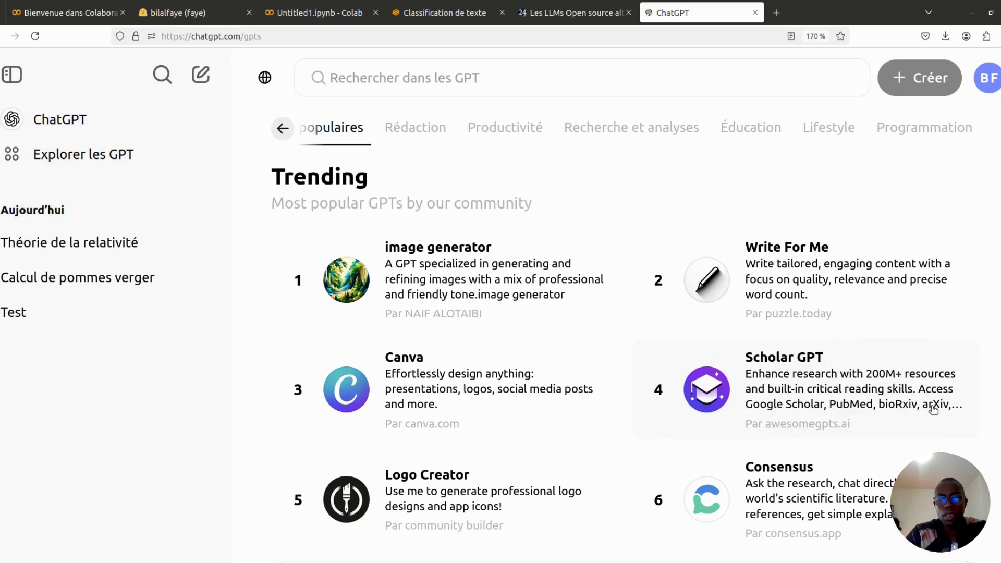
scroll(730, 418, down, 3)
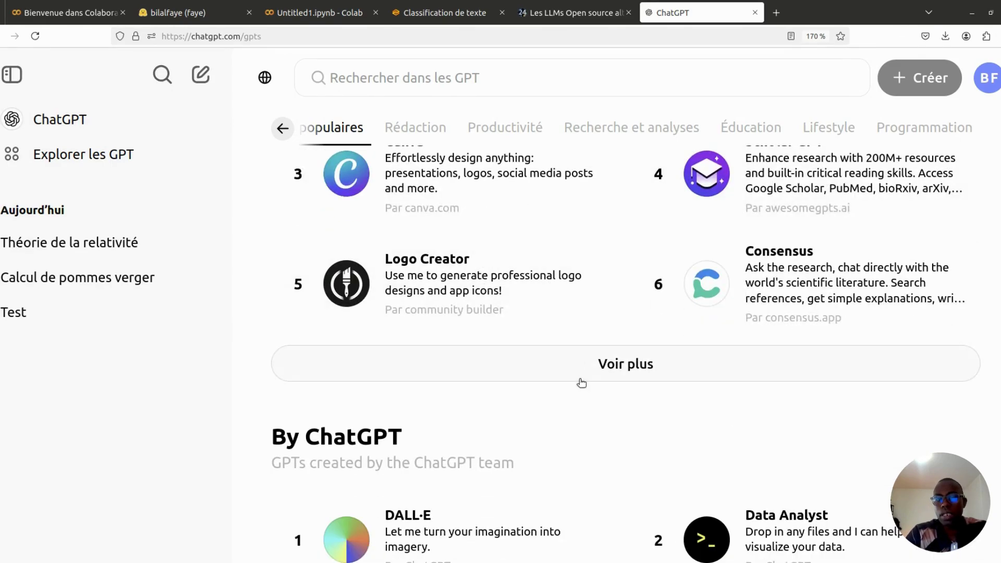
scroll(581, 382, down, 3)
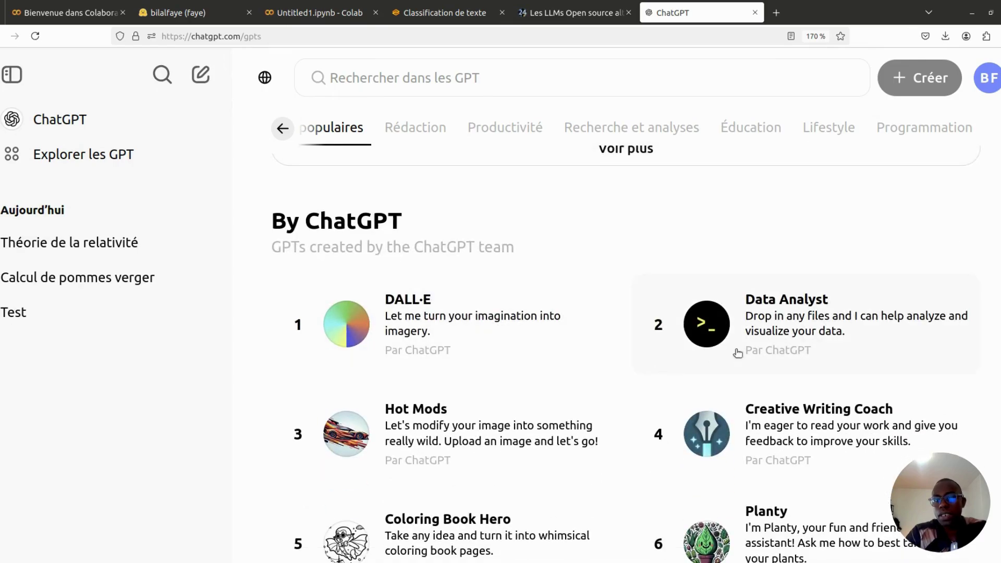
scroll(832, 383, down, 10)
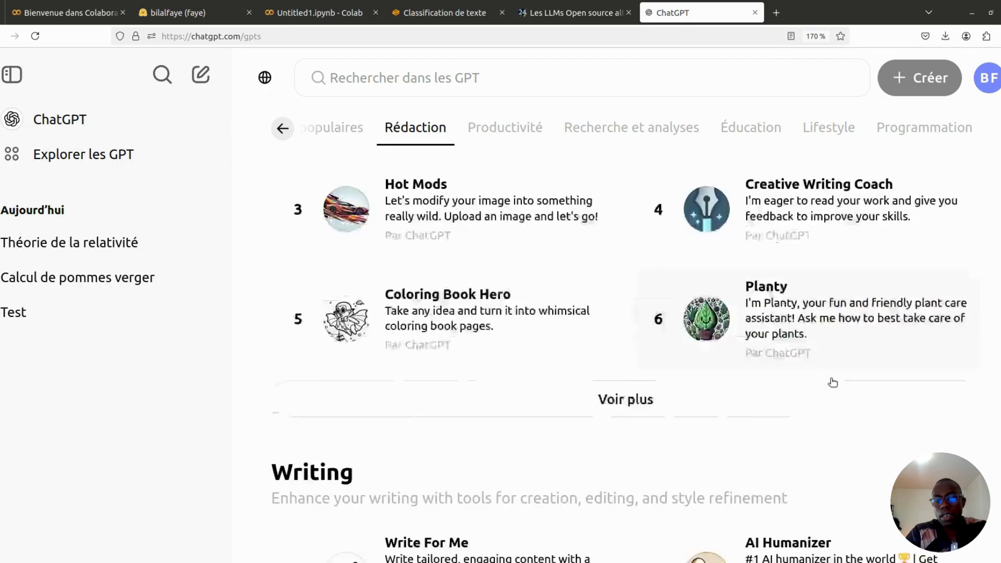
scroll(833, 383, down, 3)
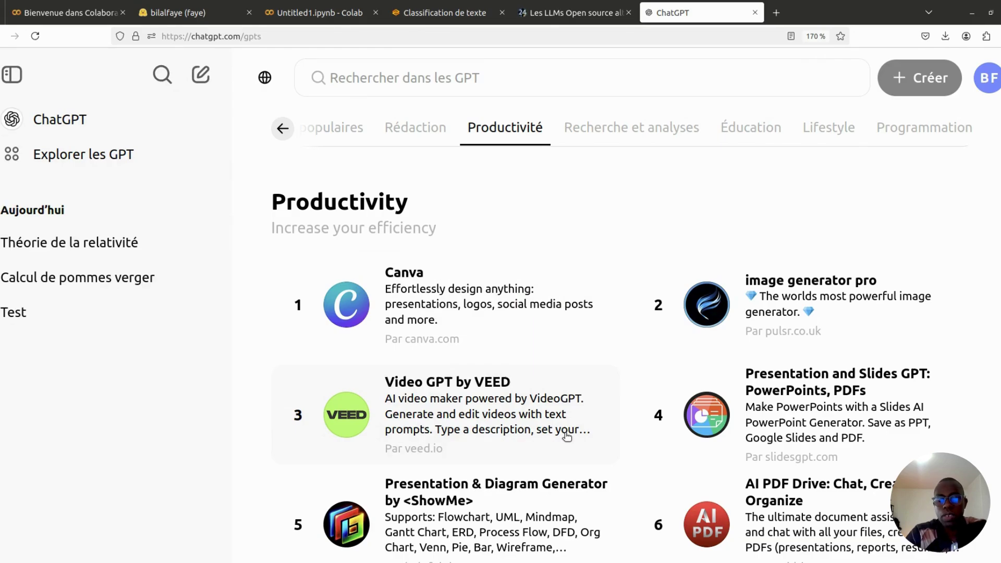
- Browse the GPT directory from Productivity through Research & Analysis, Education and Lifestyle to Programming
scroll(529, 442, down, 1)
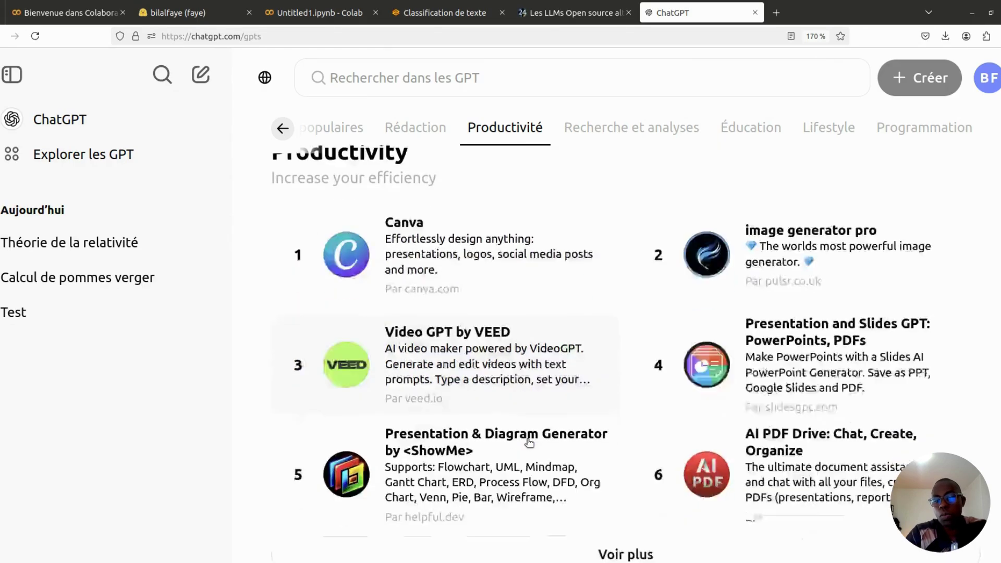
scroll(529, 442, down, 3)
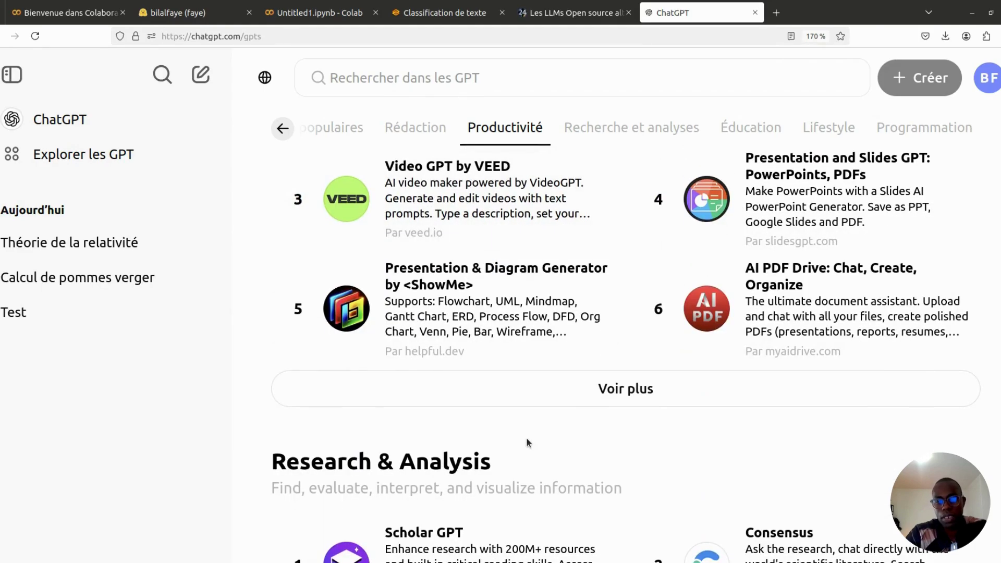
scroll(527, 439, down, 4)
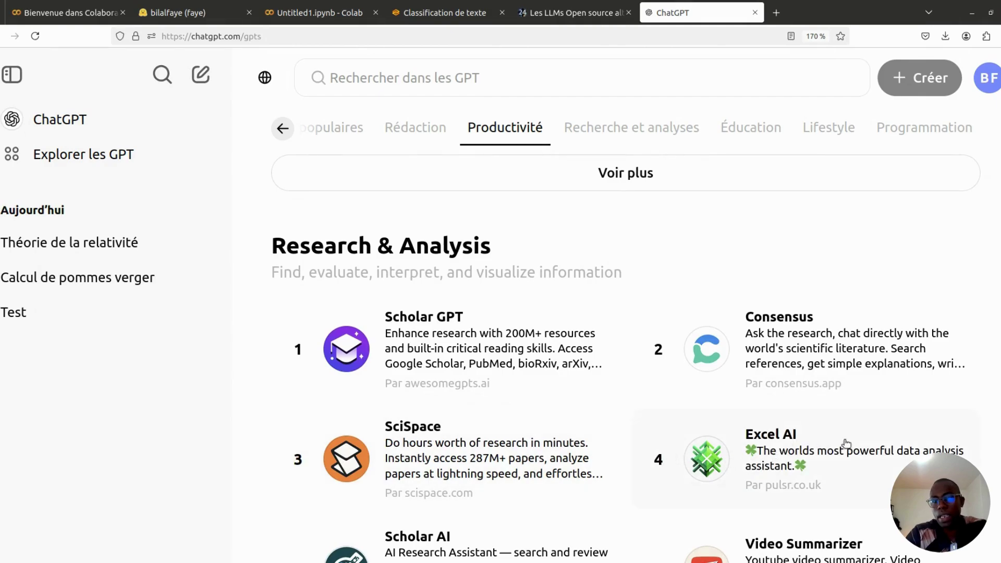
scroll(815, 440, down, 15)
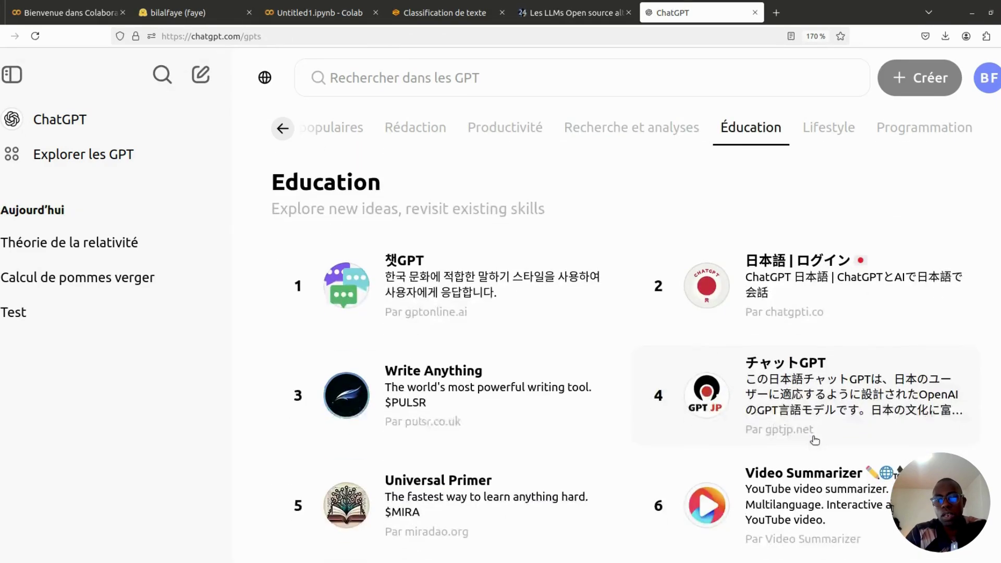
scroll(815, 440, down, 11)
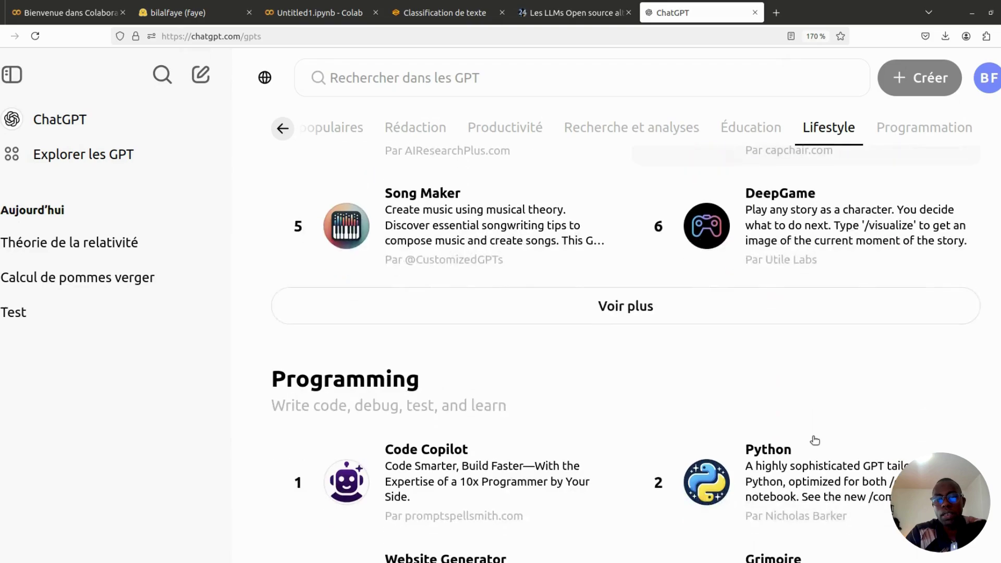
scroll(815, 440, down, 2)
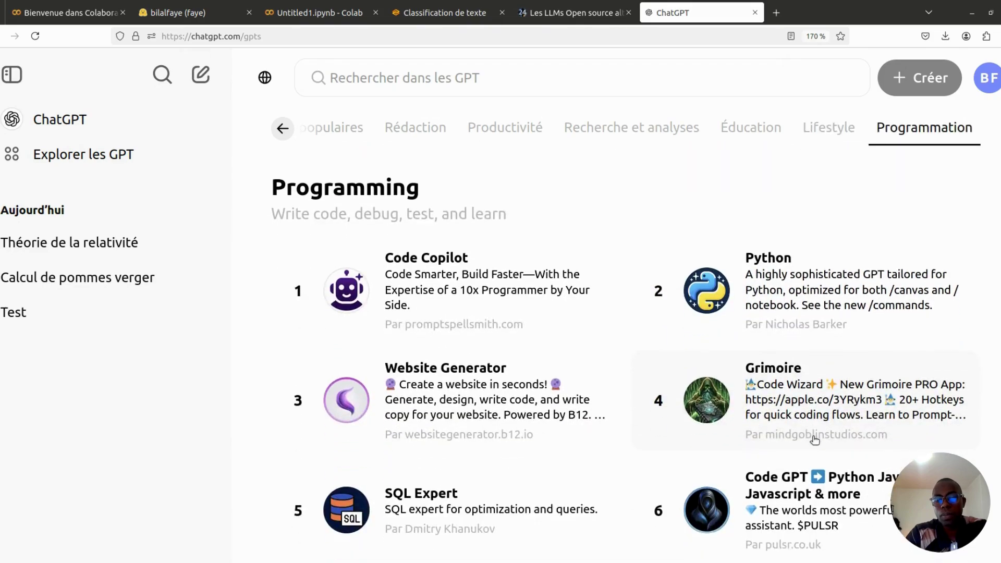
- Return to the By ChatGPT section of the directory and open a chat with the Data Analyst GPT
scroll(815, 440, up, 20)
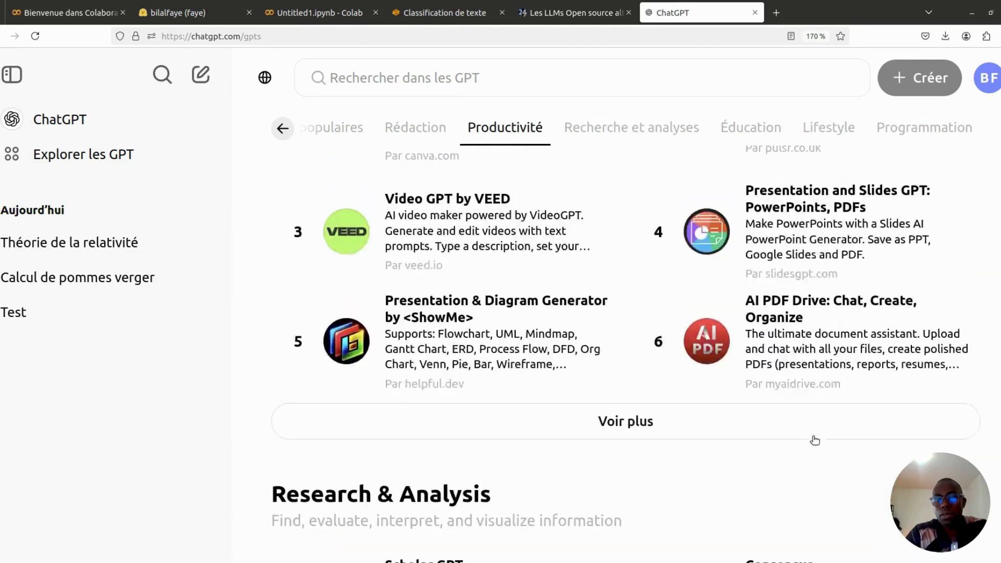
scroll(815, 440, up, 11)
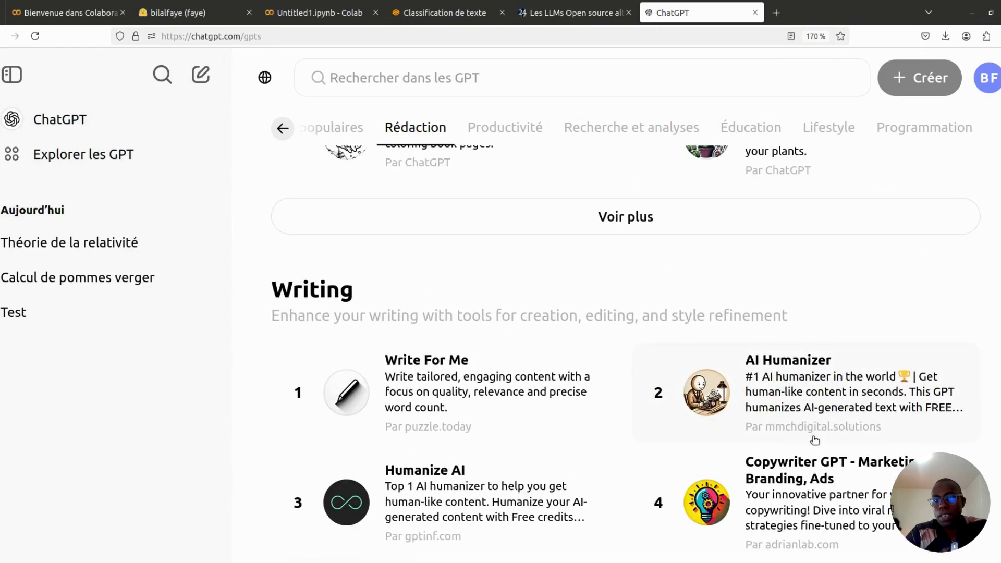
scroll(815, 441, up, 5)
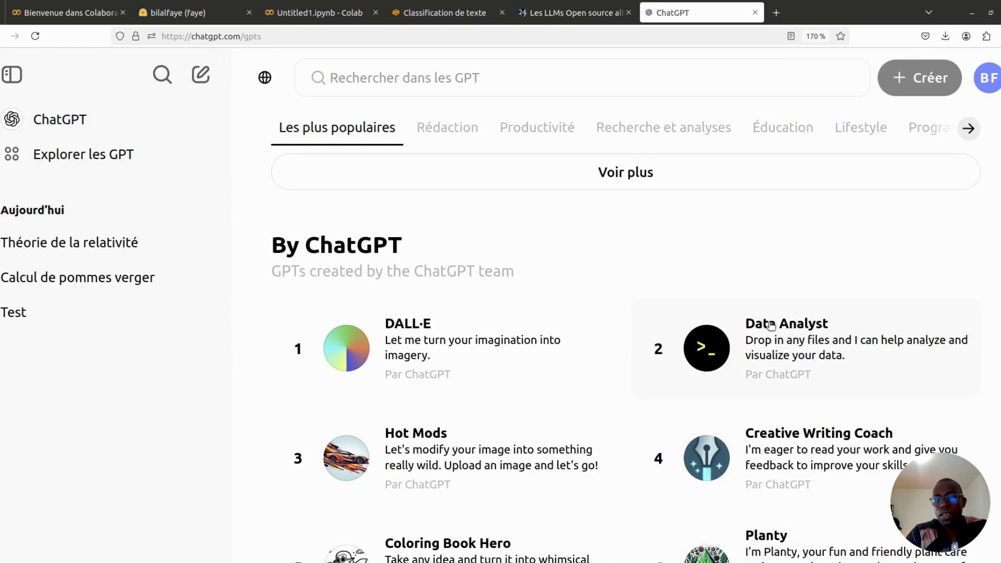
click(799, 332)
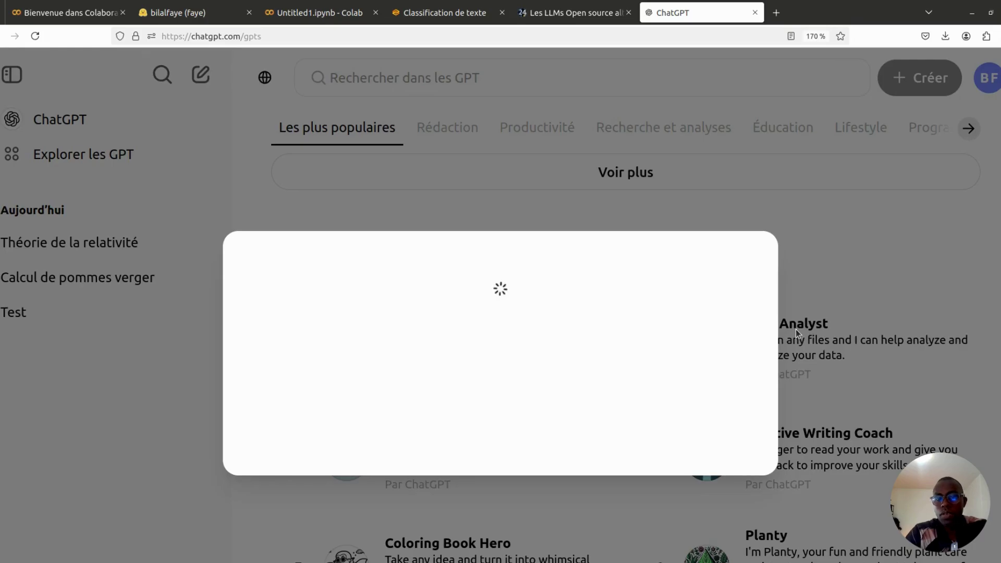
scroll(597, 390, down, 4)
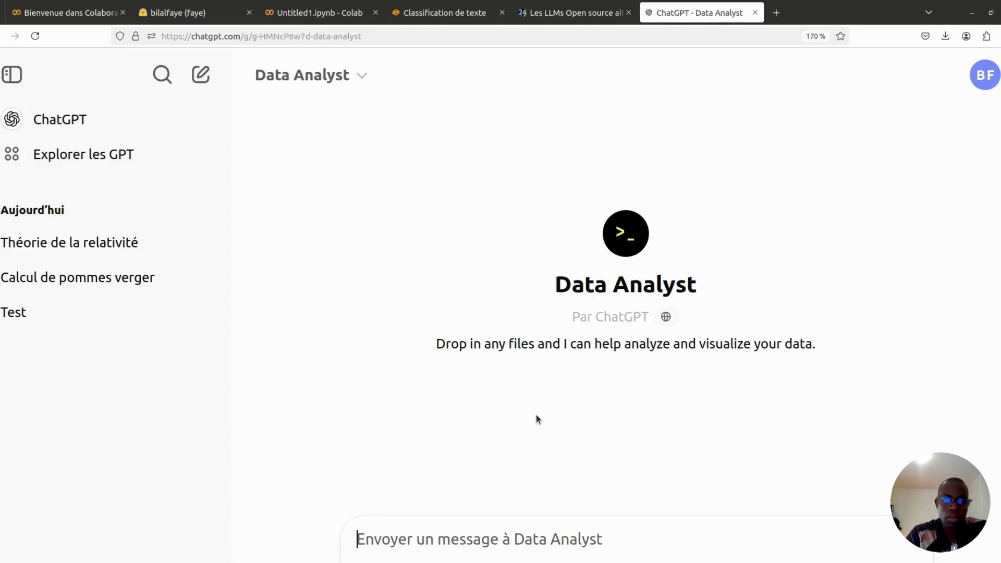
- Attach the local file Iris.csv to the Data Analyst chat and send it
click(366, 562)
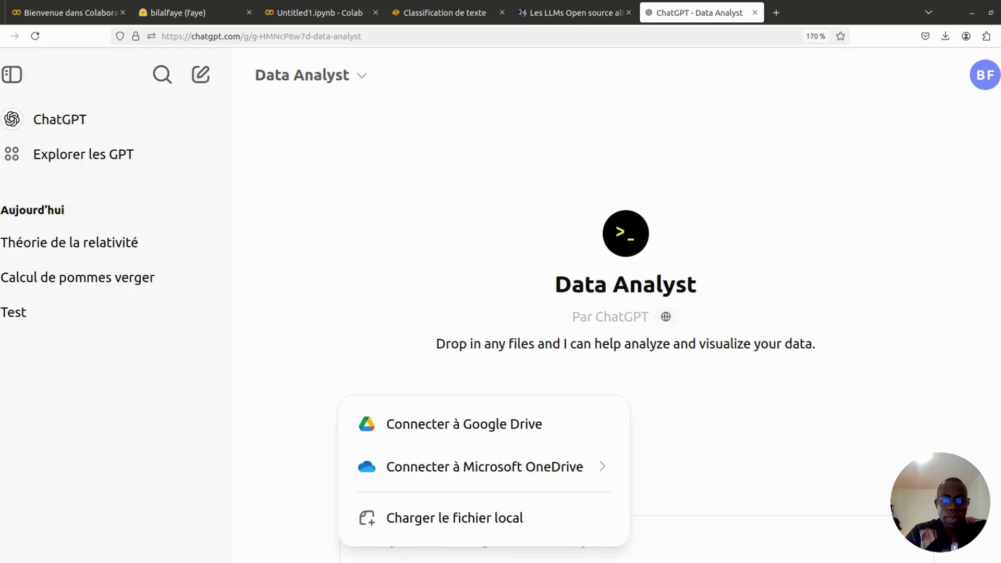
click(474, 522)
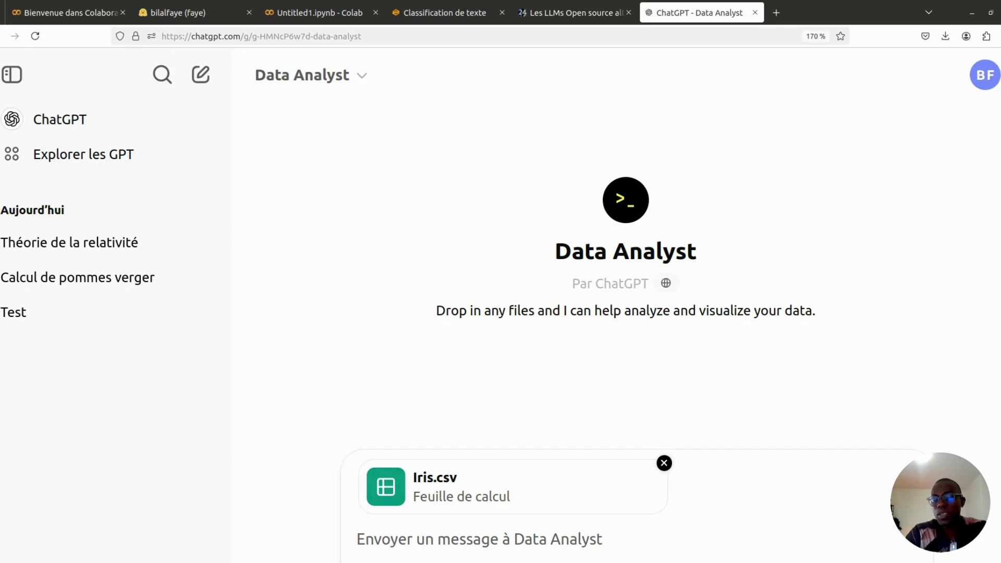
key(Return)
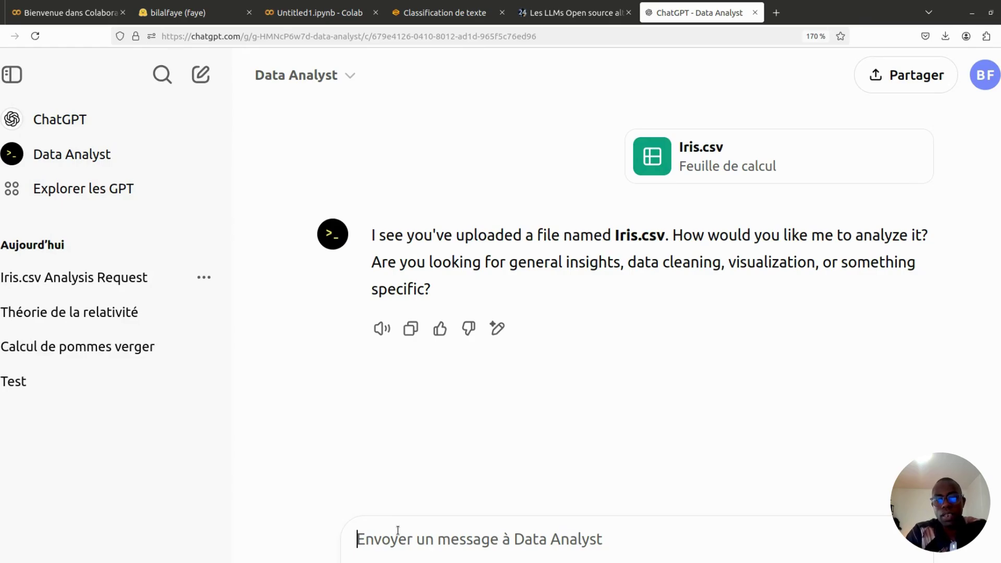
- Send Data Analyst the prompt "Donne moi une analyse détaillée de ce jeu de données."
text(Do)
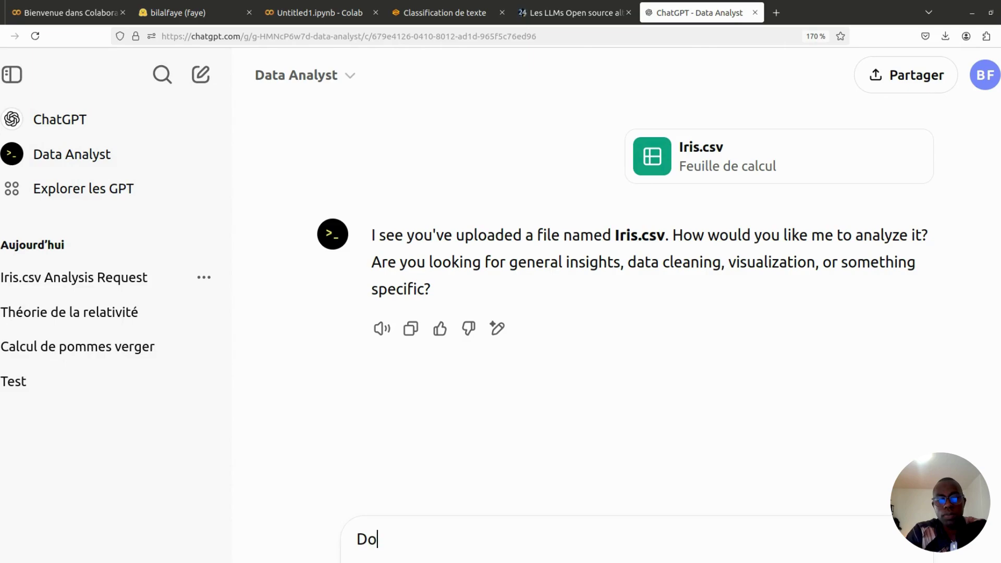
text(nne moi)
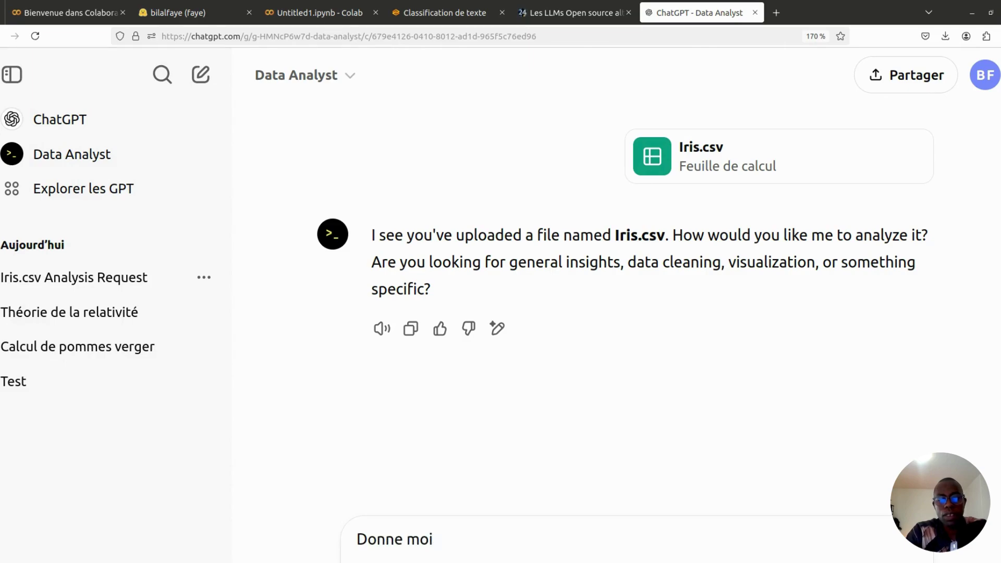
text( une anal)
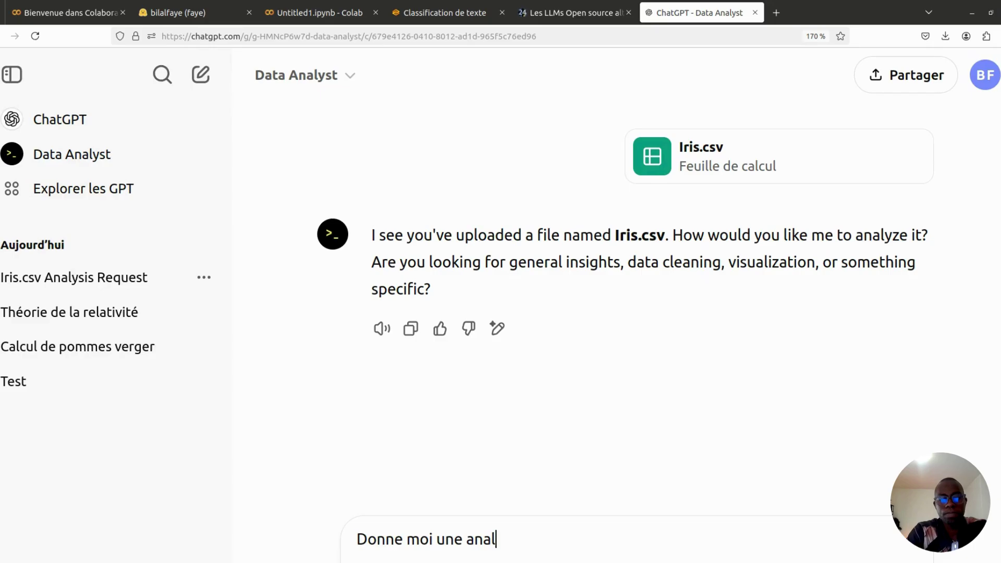
text(yse détaillée )
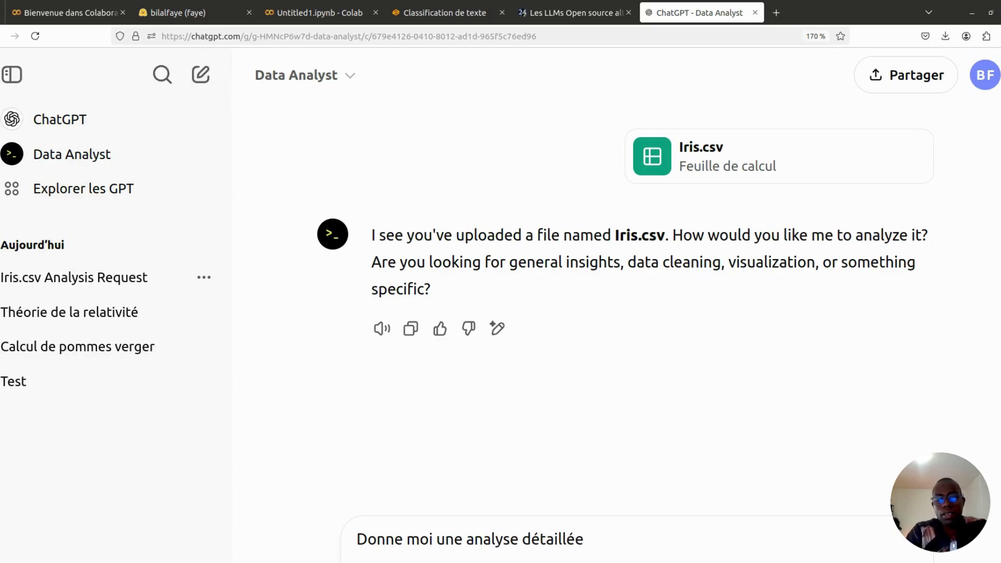
text(de ce)
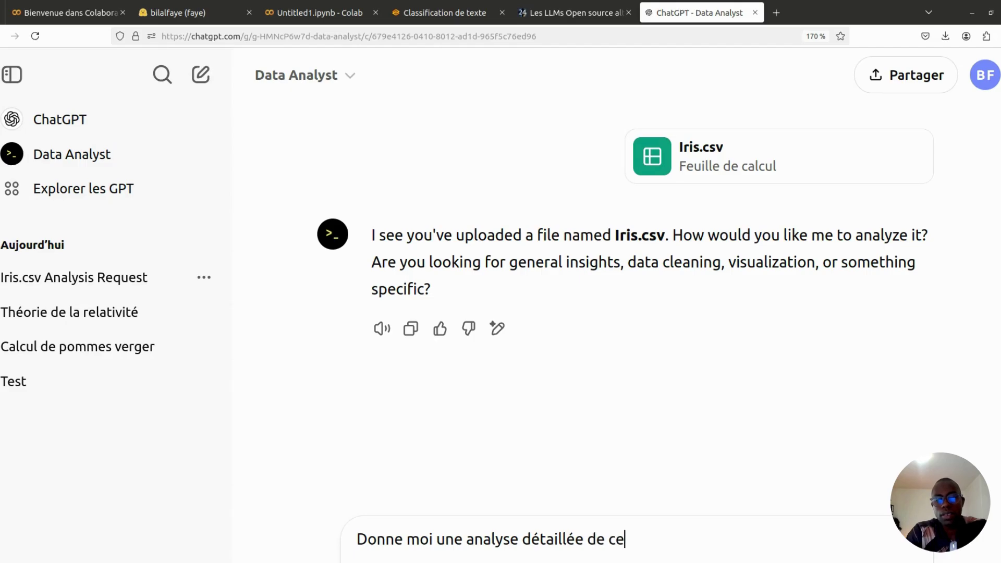
text( jeu de données.)
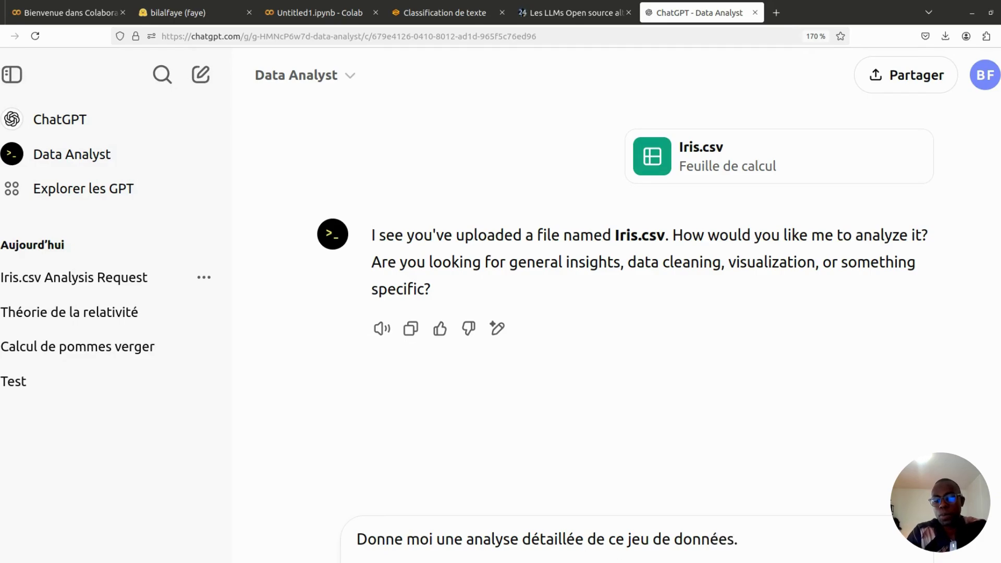
key(Return)
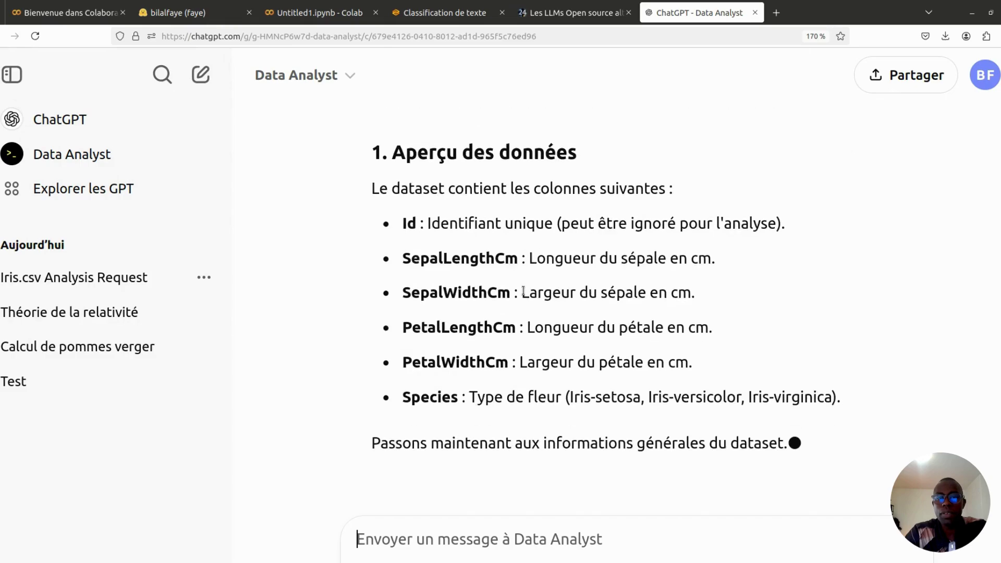
- Examine the Iris analysis from the data overview and general information through the descriptive statistics table and its comments
scroll(523, 291, up, 3)
scroll(522, 289, down, 2)
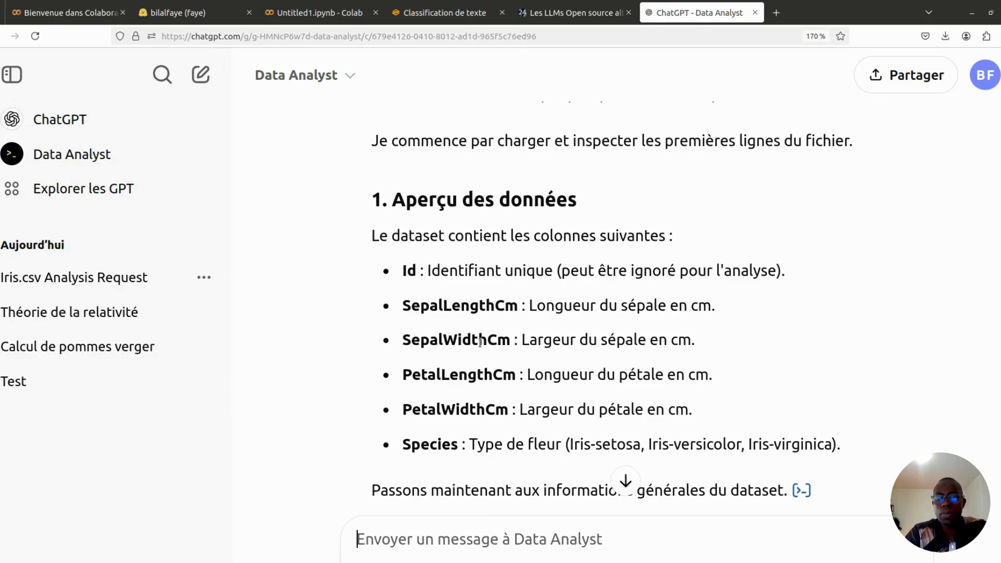
scroll(521, 352, down, 1)
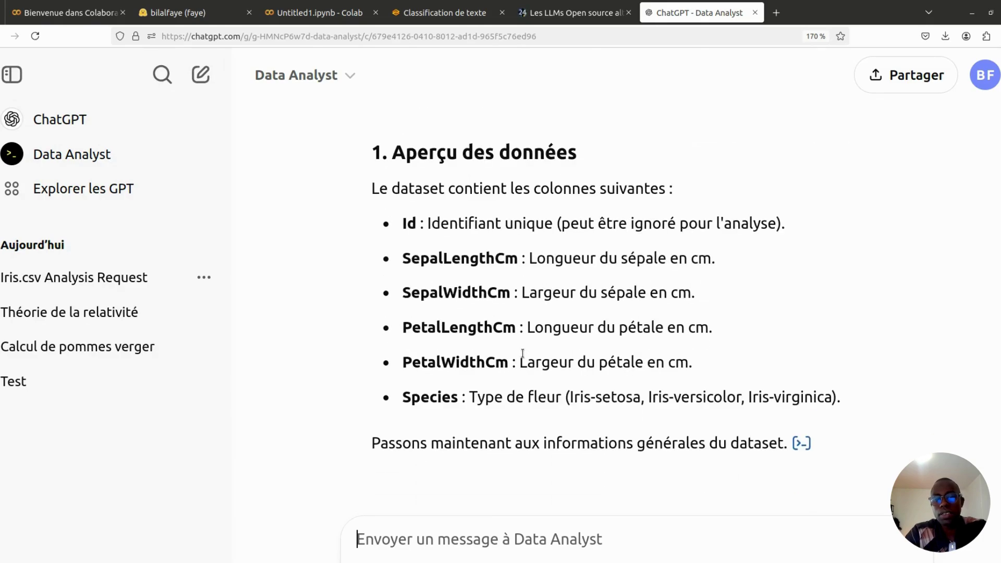
scroll(523, 353, up, 4)
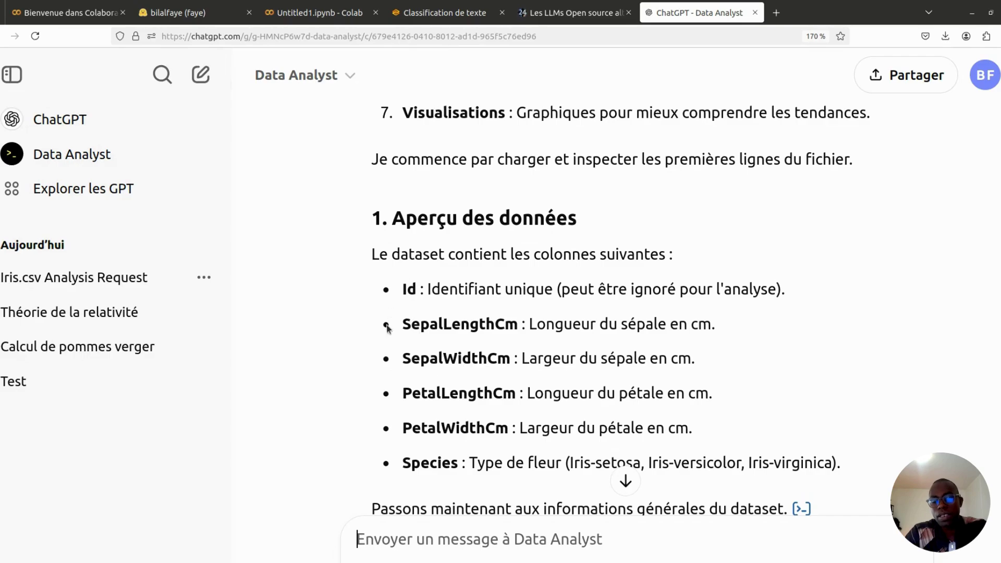
scroll(512, 429, down, 4)
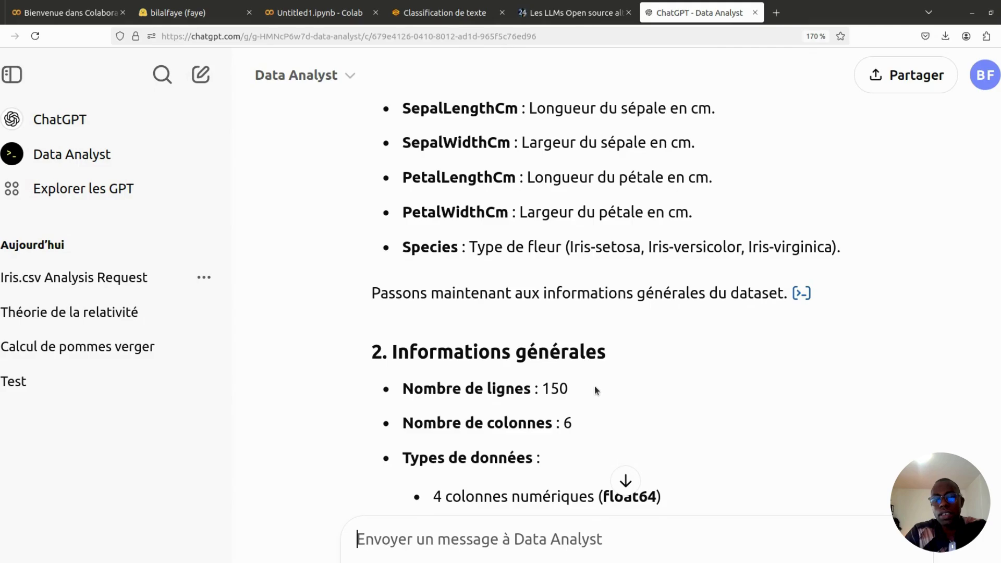
scroll(594, 389, down, 2)
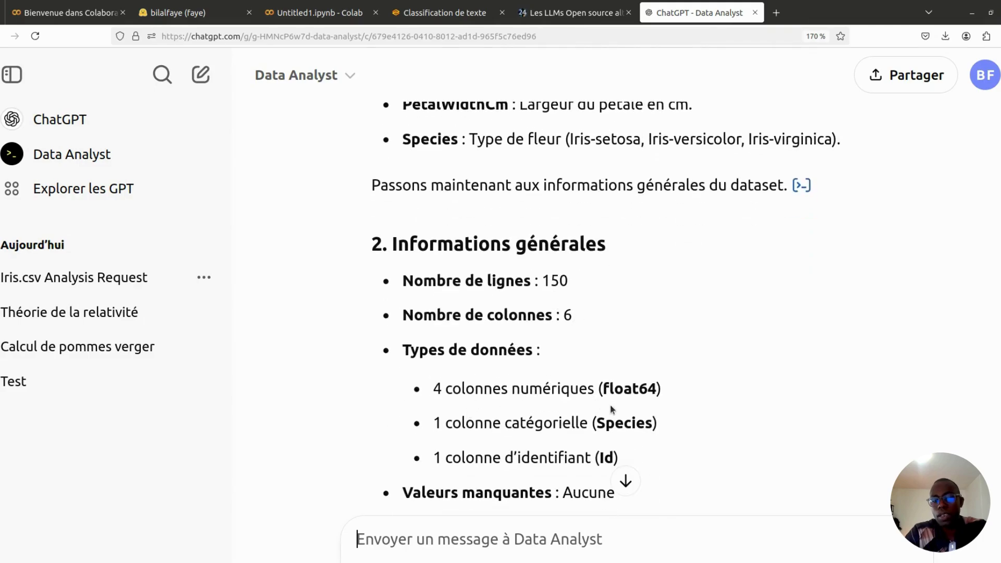
scroll(602, 426, down, 4)
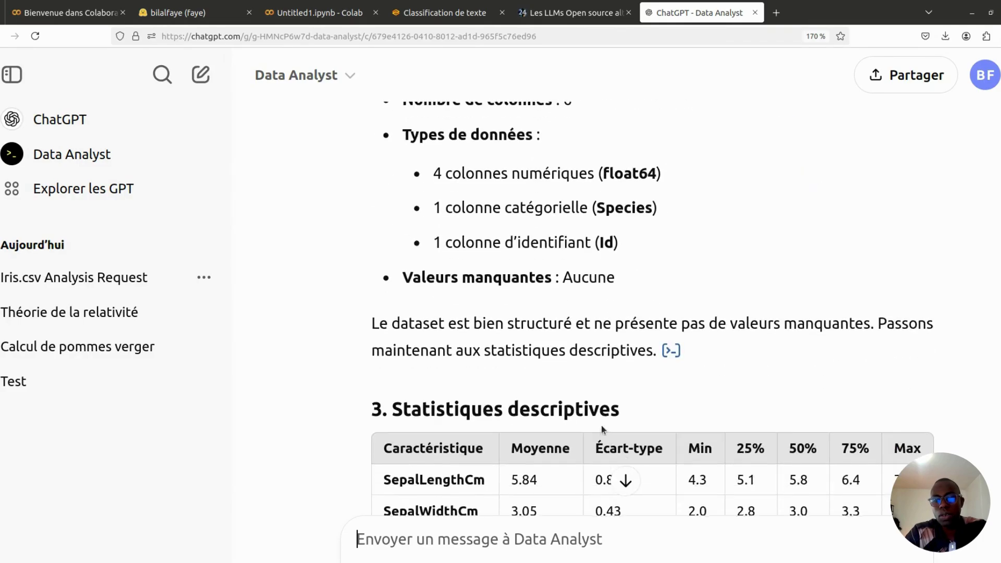
scroll(601, 426, down, 4)
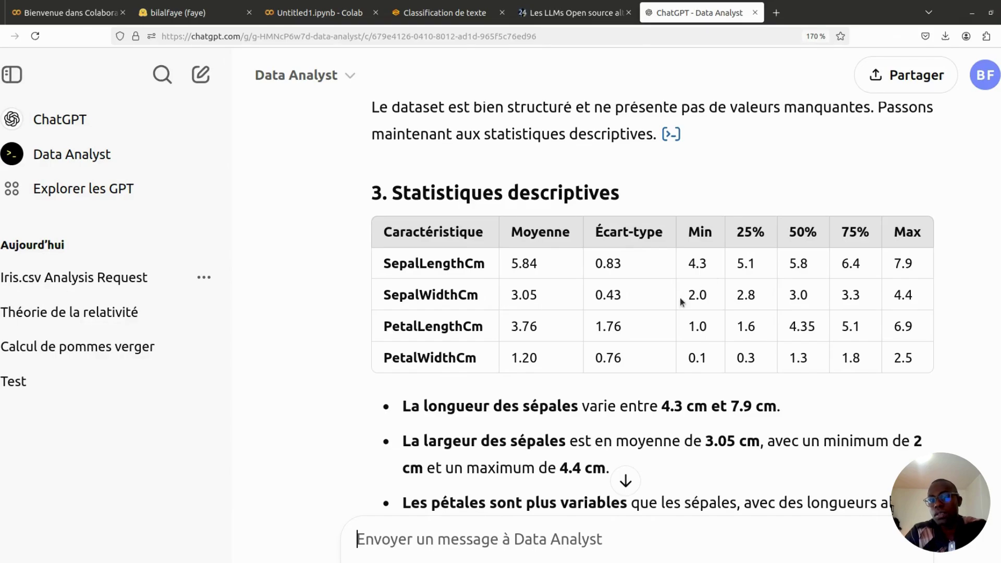
scroll(695, 356, down, 5)
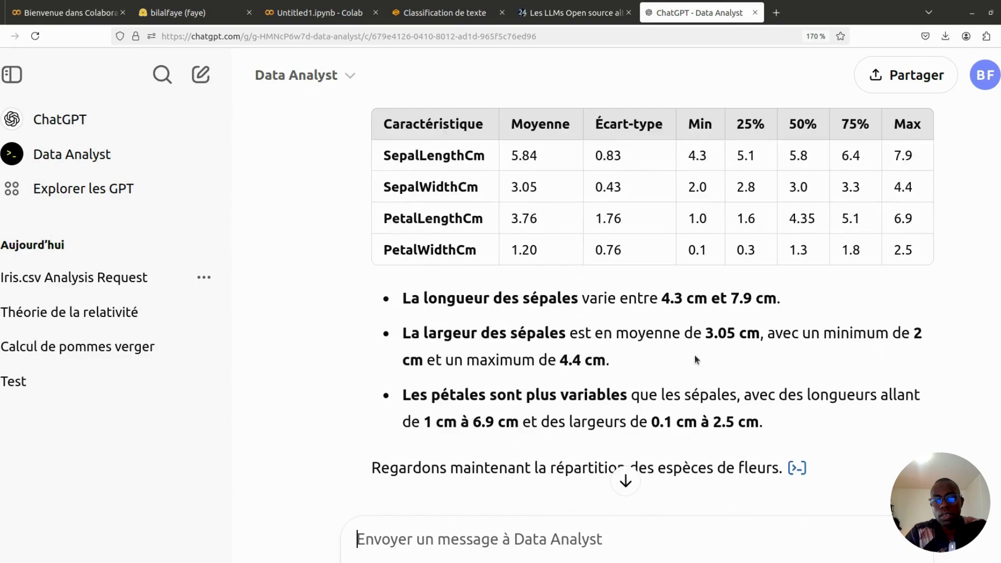
- Examine the correlation analysis, the correlation matrix heatmap and the sepal and petal distribution charts by species
scroll(695, 356, down, 12)
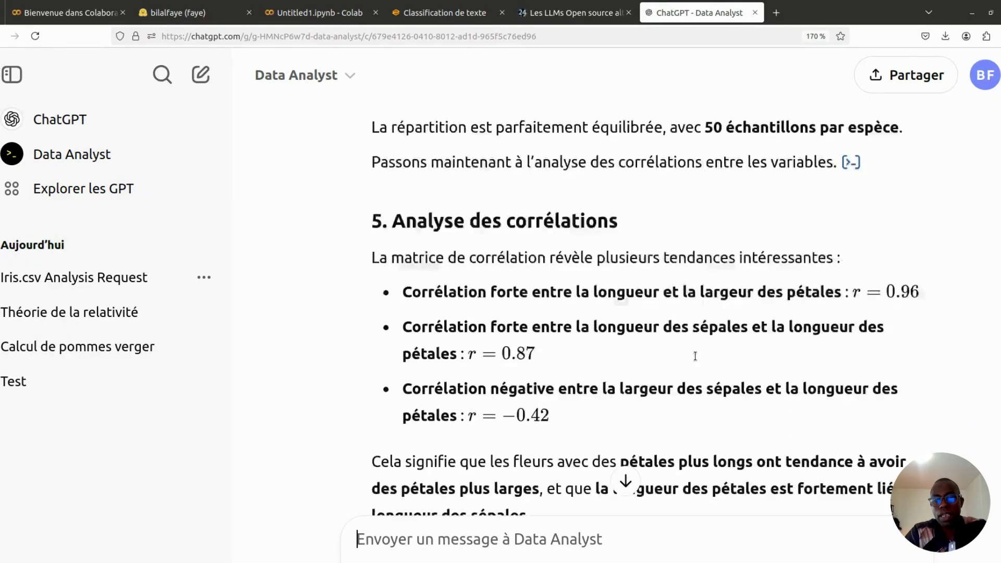
scroll(694, 355, up, 5)
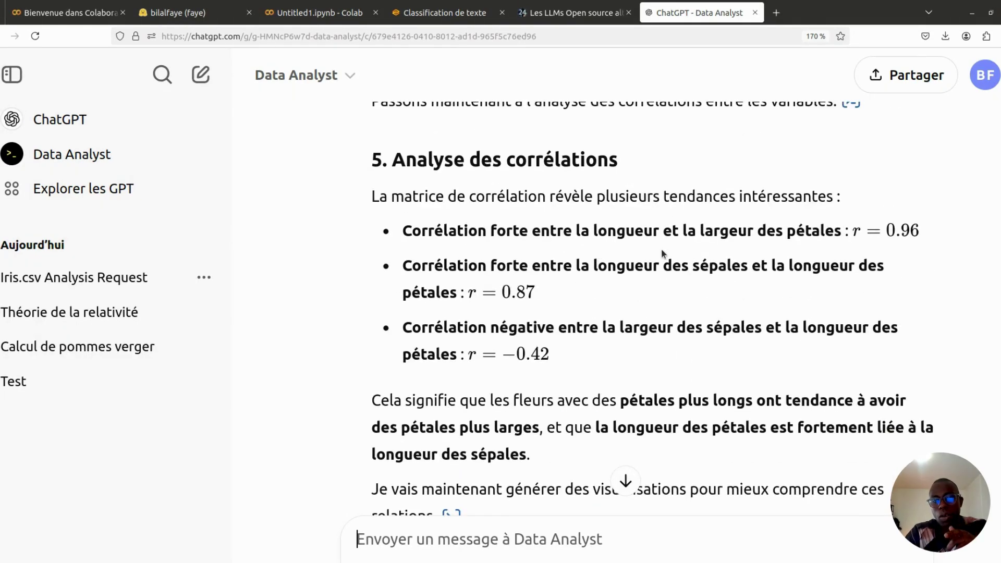
scroll(661, 249, down, 7)
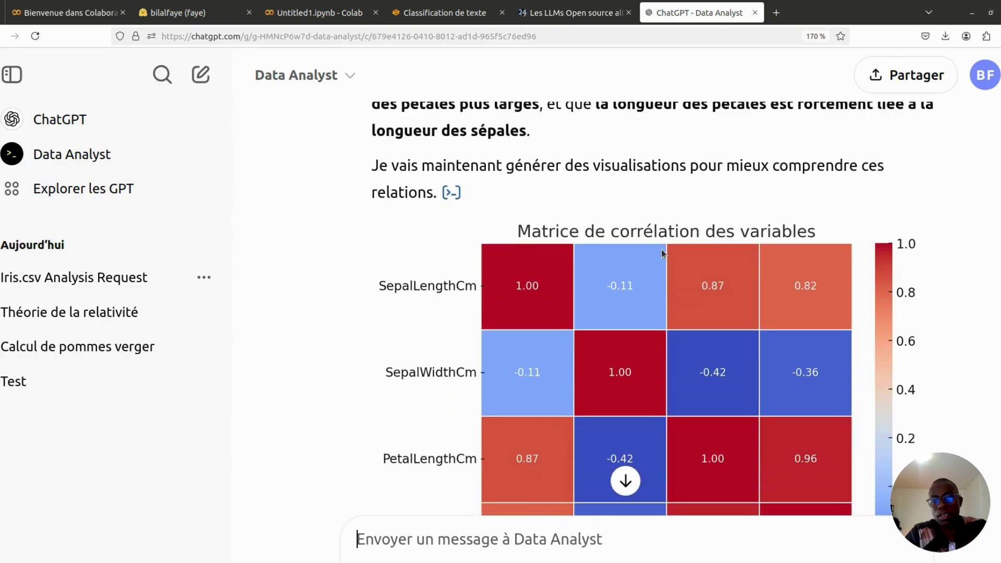
scroll(662, 251, down, 8)
scroll(661, 249, down, 8)
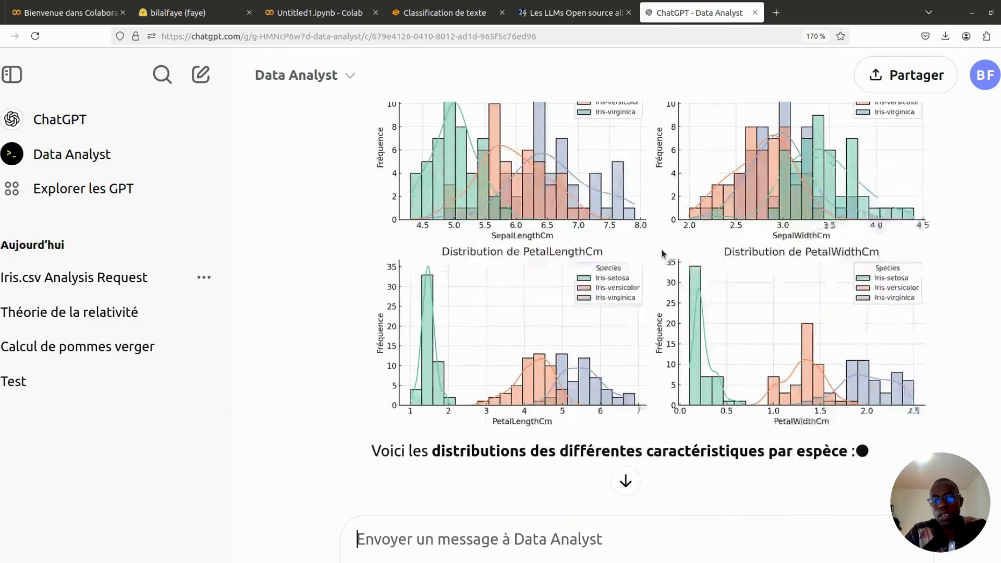
scroll(662, 253, up, 4)
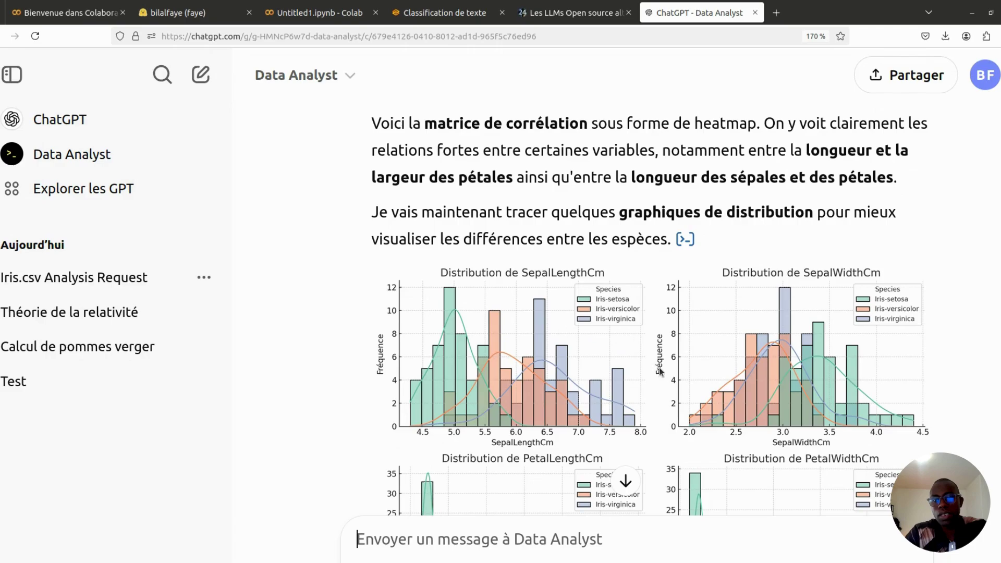
scroll(663, 374, down, 5)
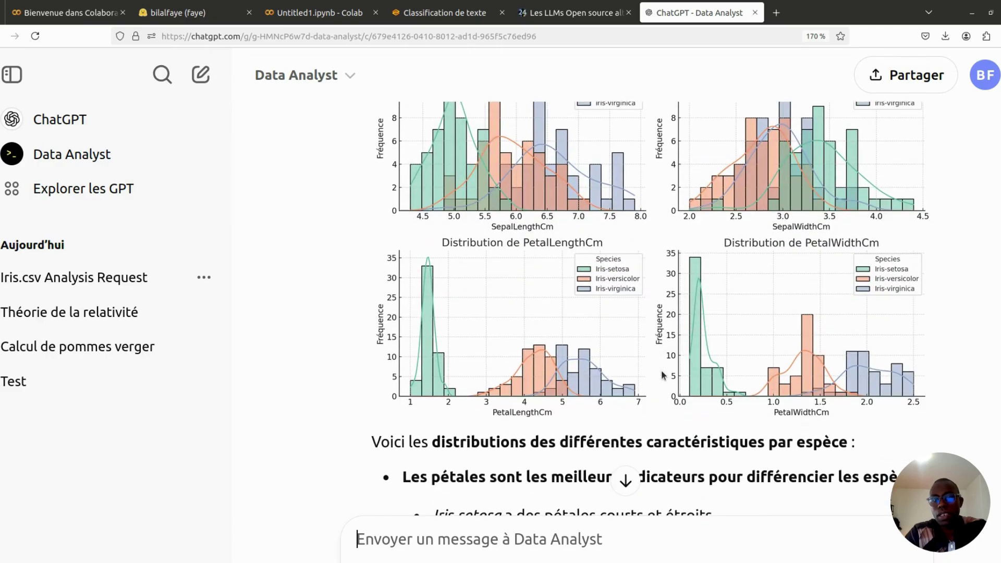
- Examine the sepal and petal distribution charts, the petal length and width scatter plot, its conclusions, and the earlier sections of the analysis
scroll(664, 374, up, 5)
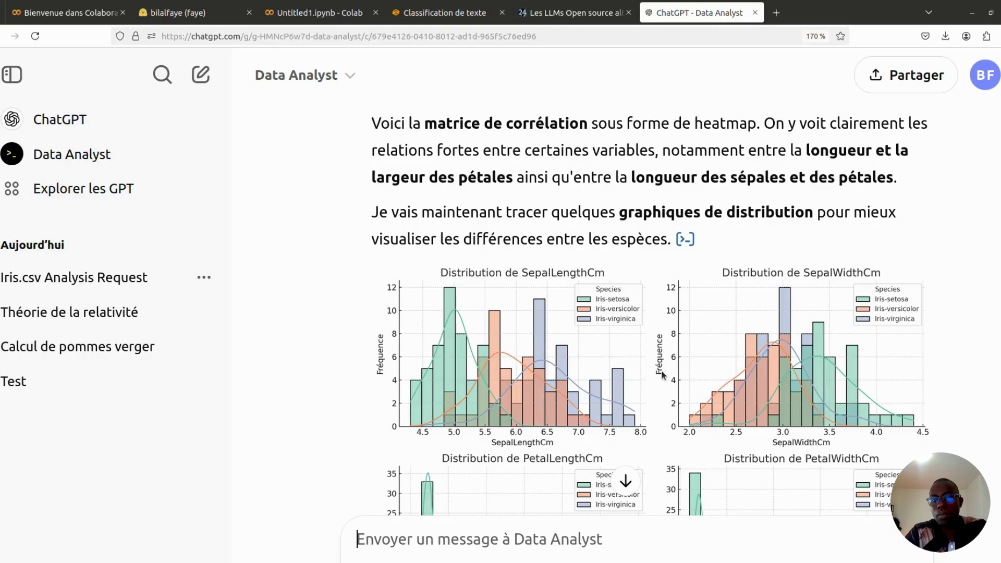
scroll(662, 373, down, 2)
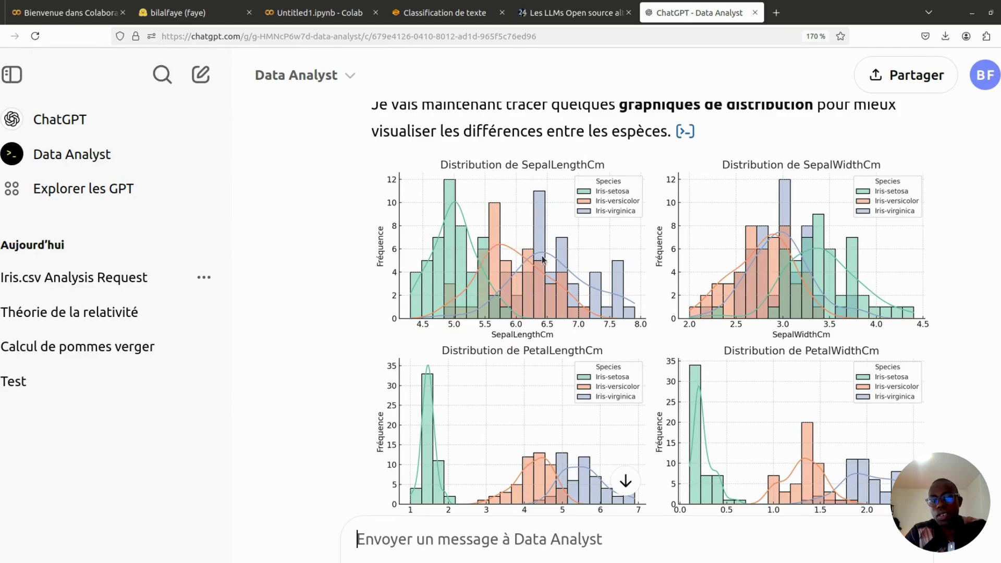
scroll(604, 339, down, 5)
scroll(604, 338, down, 7)
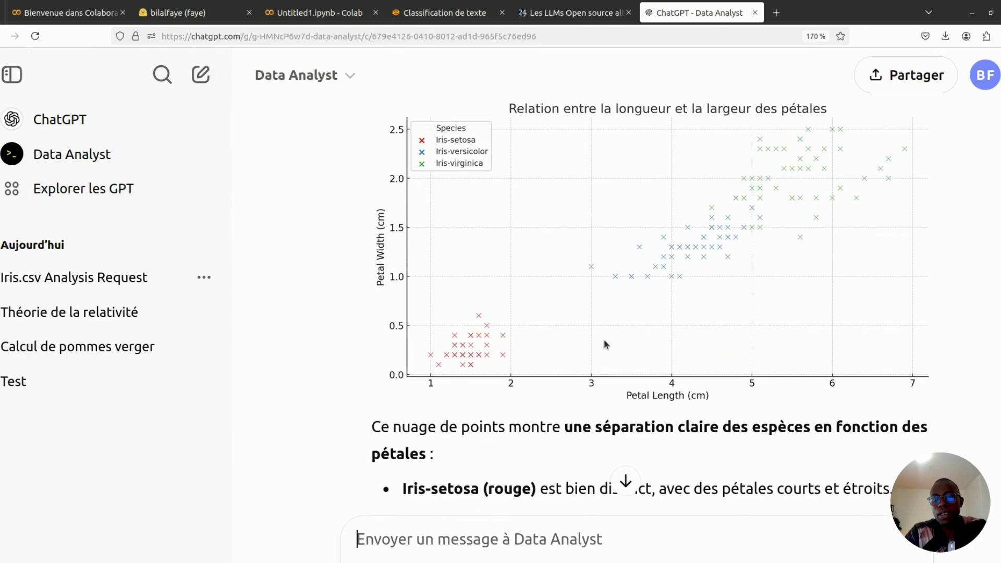
scroll(604, 341, up, 2)
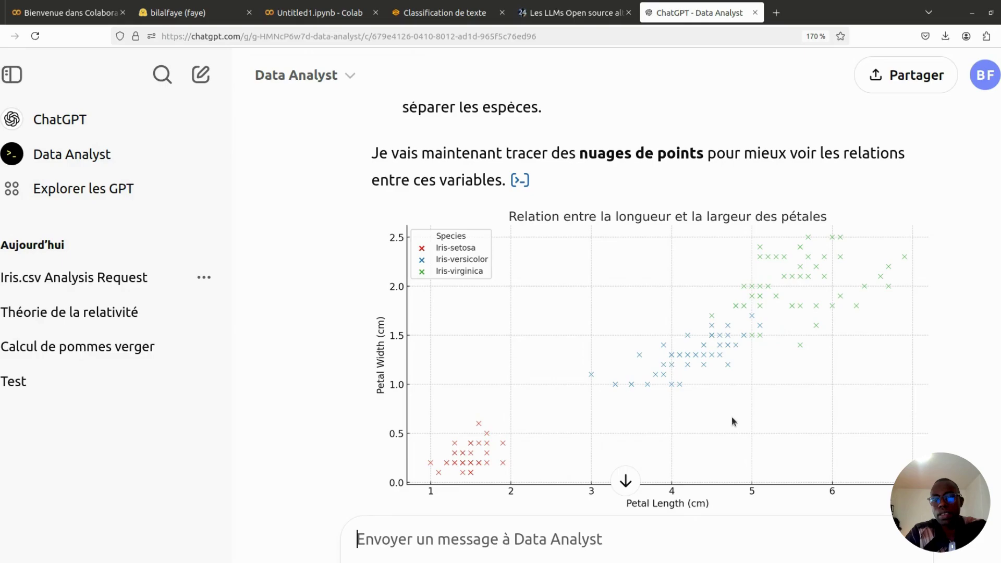
scroll(732, 421, down, 7)
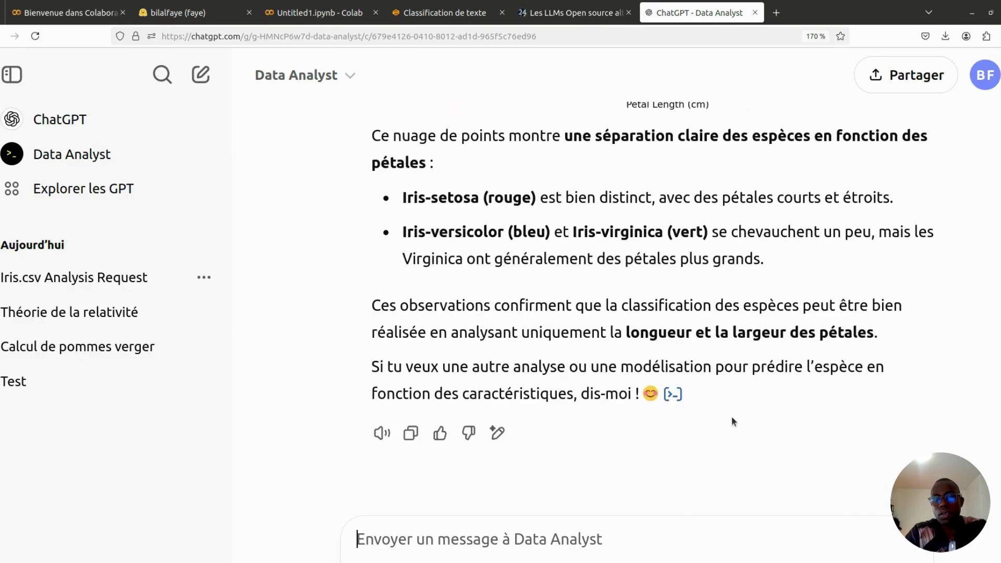
scroll(731, 416, up, 20)
scroll(732, 418, up, 15)
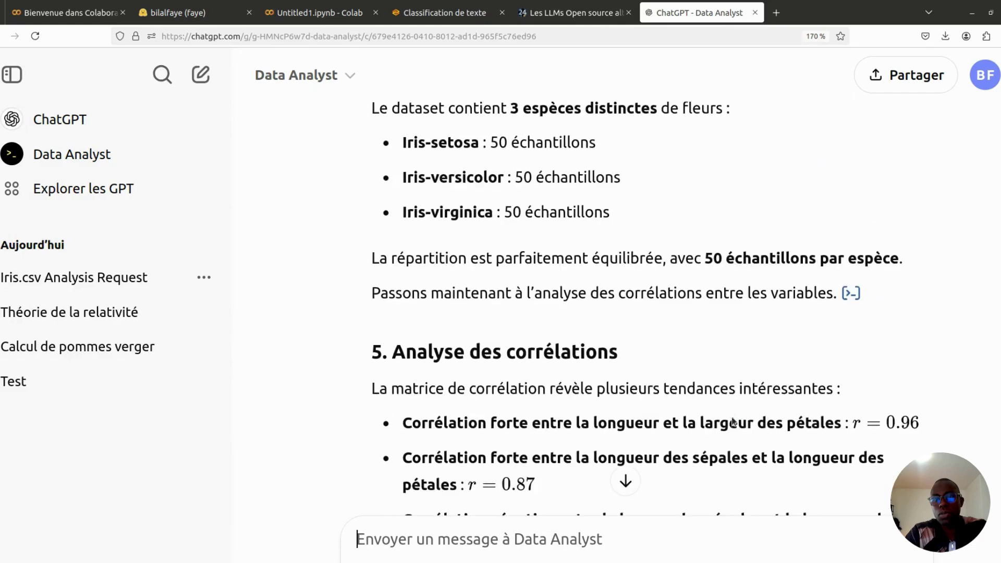
scroll(731, 416, up, 2)
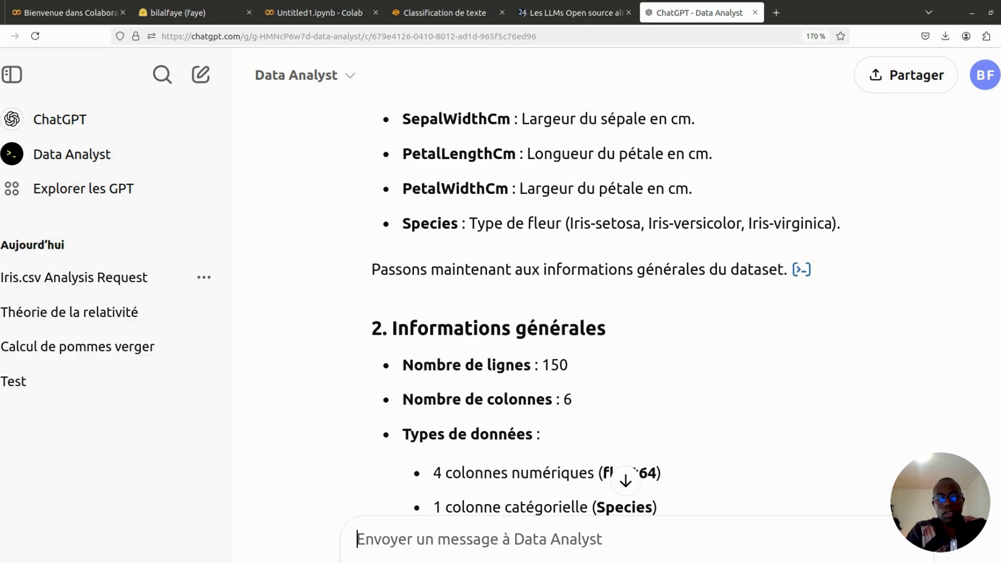
- Send Data Analyst the prompt "Donner le code pour faire de la classification sur ce jeu données en utilisant un svm."
text(Don)
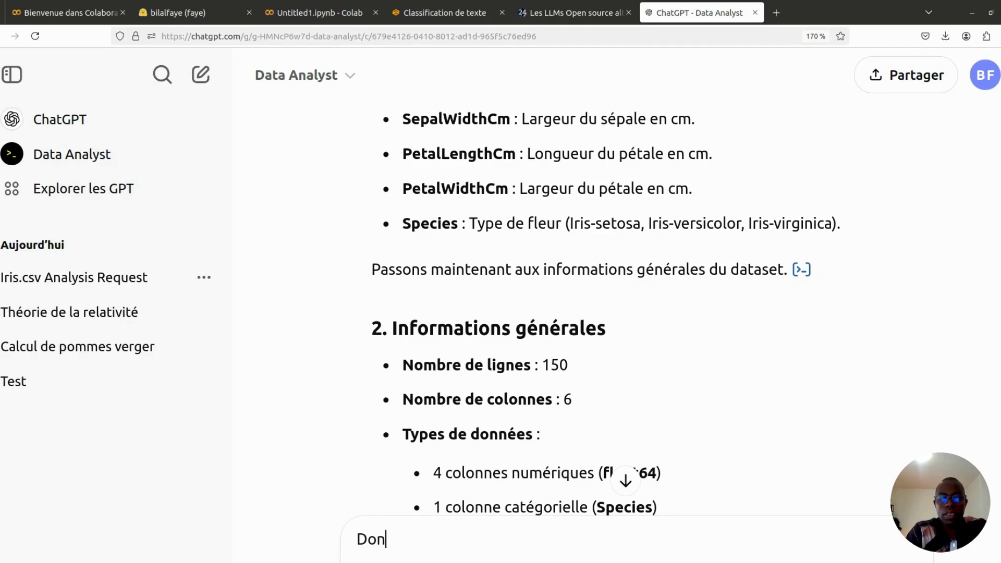
key(BackSpace)
key(BackSpace)
key(BackSpace)
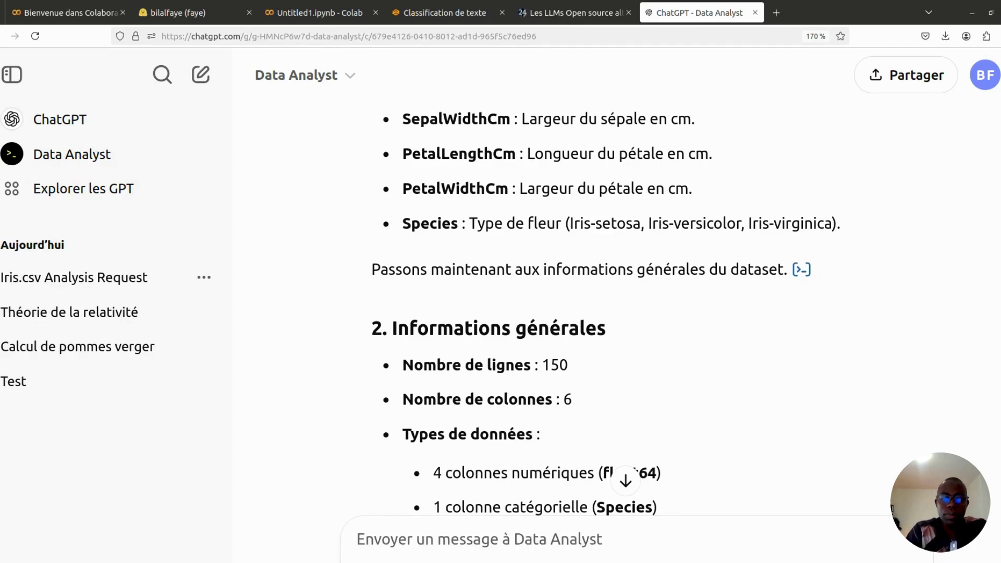
text(Donner )
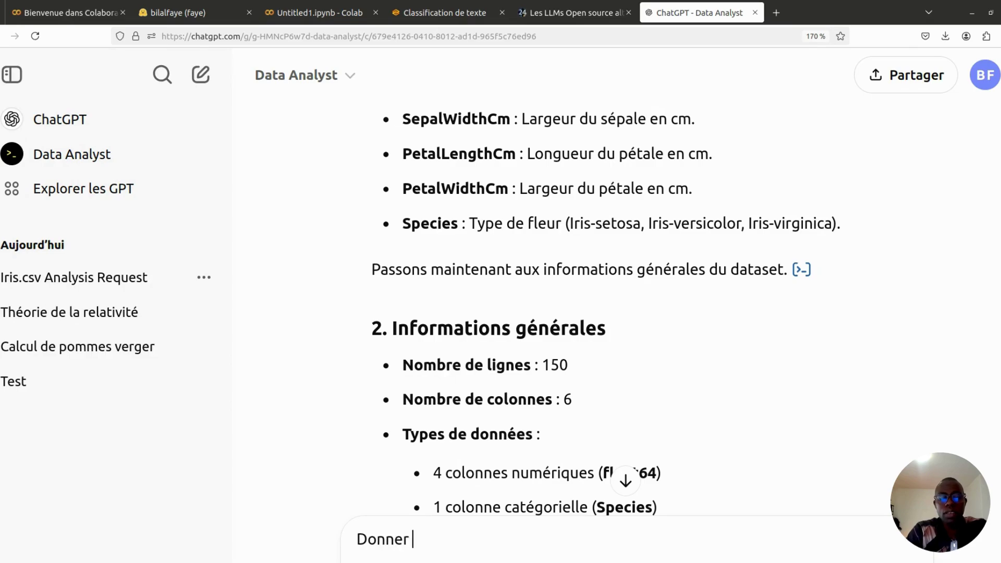
text(le code p)
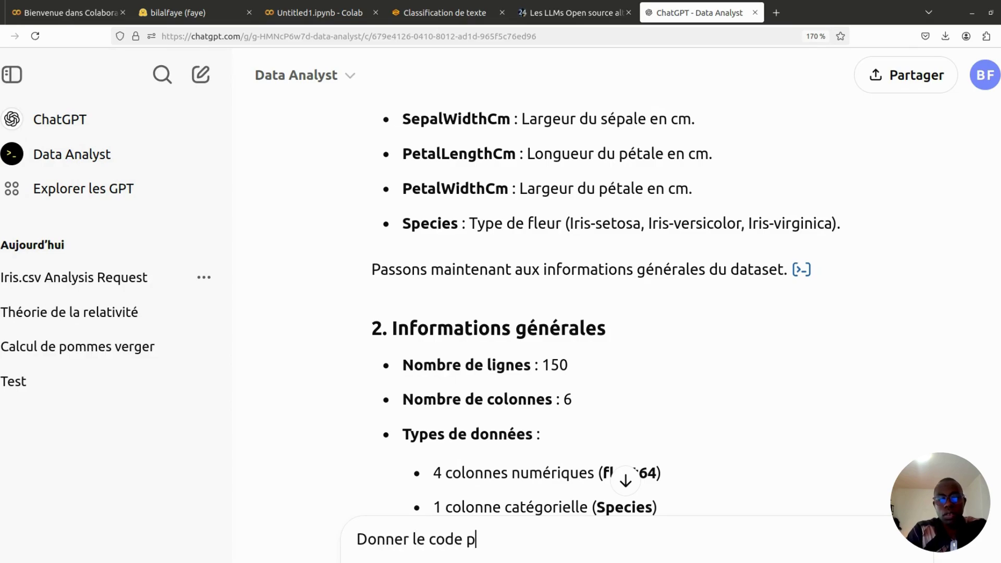
text(our faire de lc)
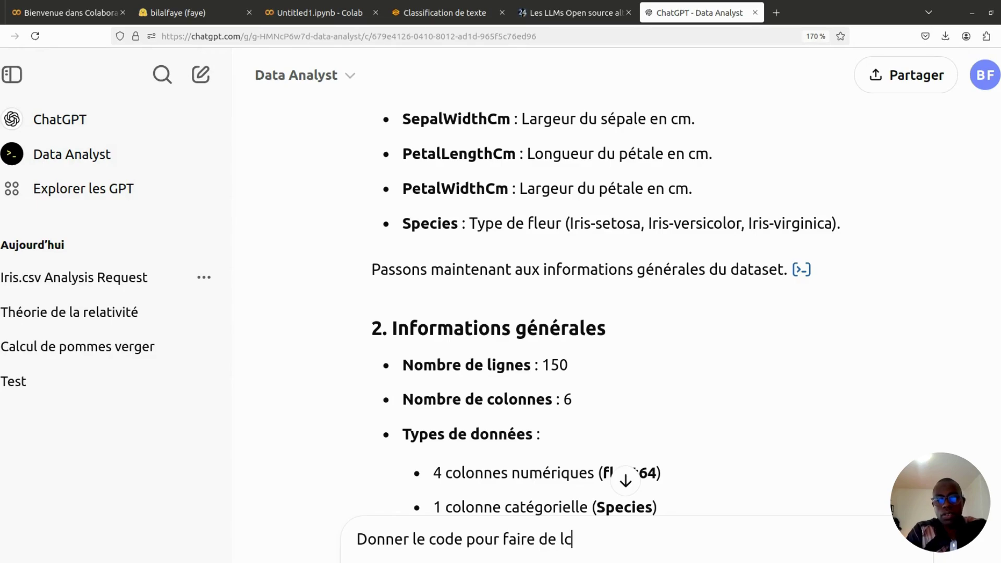
key(BackSpace)
text(a classification sur )
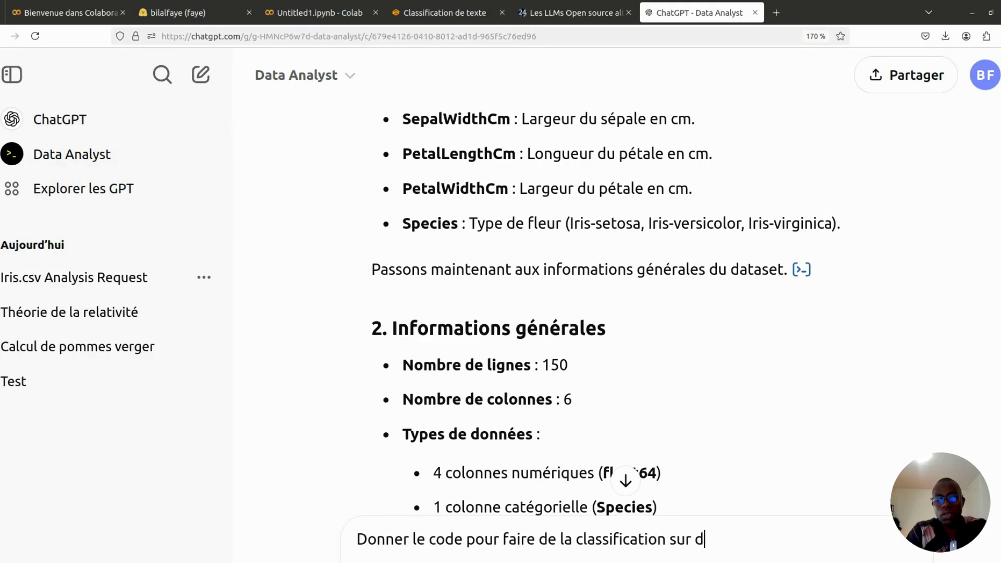
text(ce jeu don)
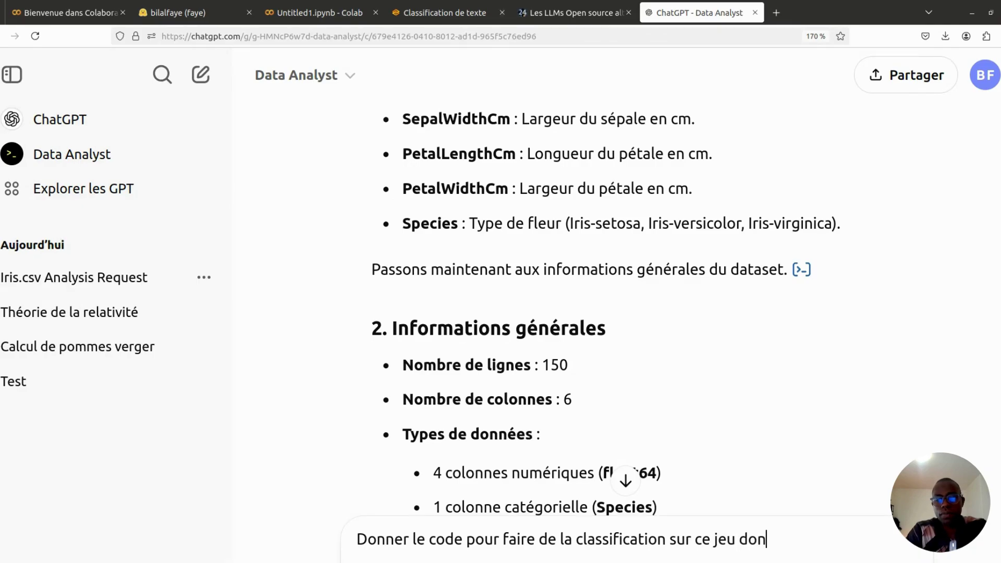
text(nées en util)
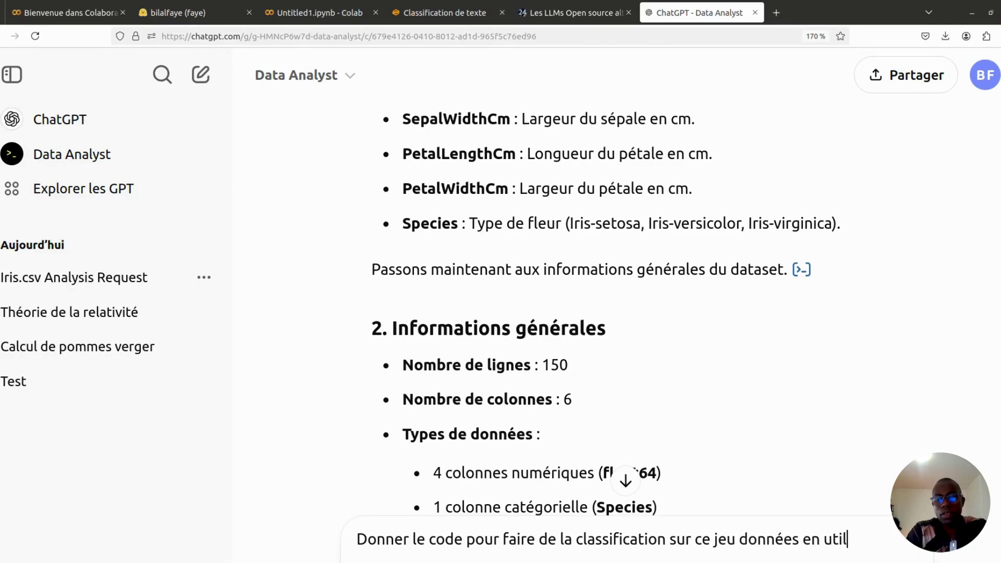
text(isant un svm.)
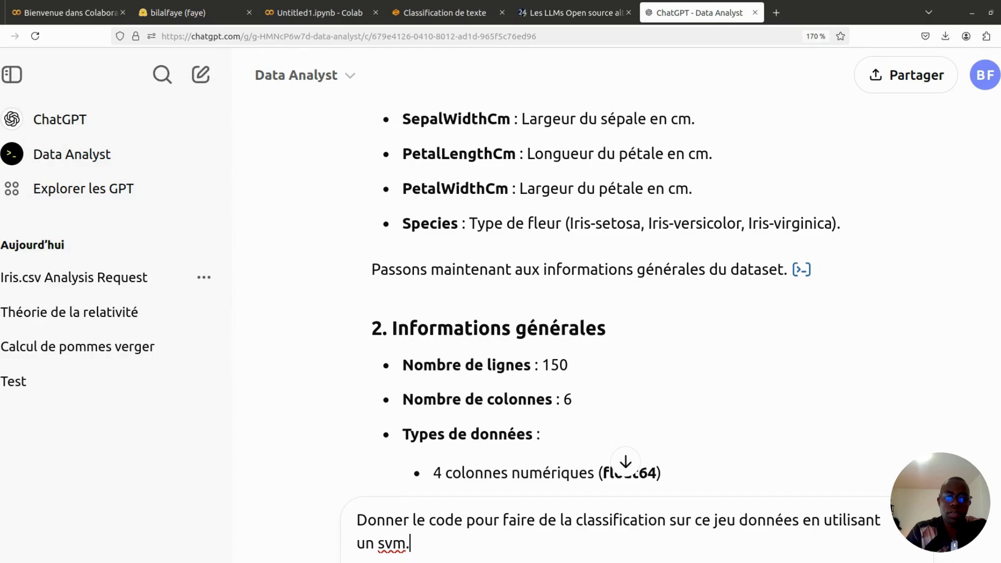
key(Return)
- Examine the SVM answer from the list of code steps and the scikit-learn installation through the Python classification code and its explanation
click(626, 476)
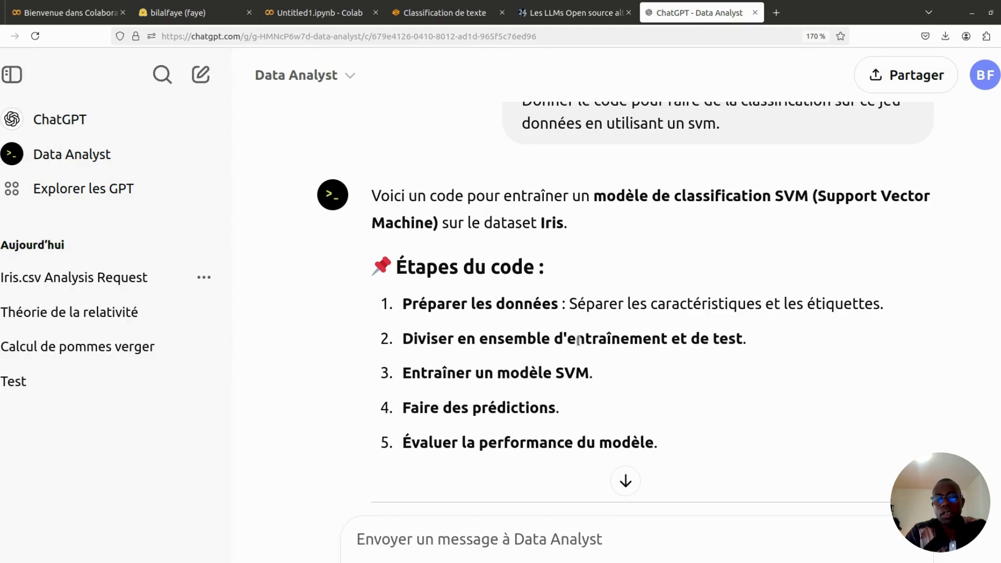
scroll(578, 340, down, 8)
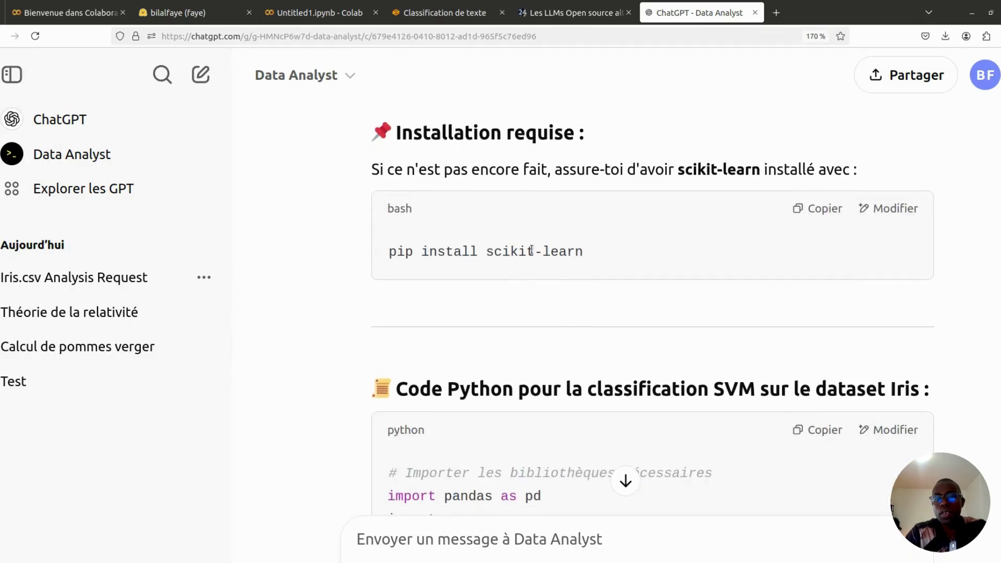
triple_click(484, 254)
click(591, 250)
scroll(509, 370, down, 6)
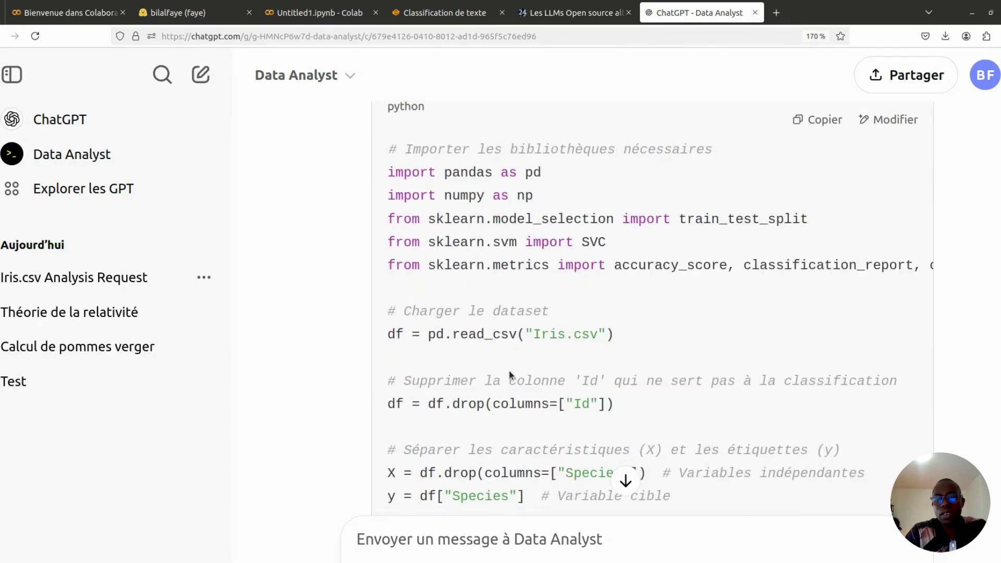
scroll(509, 371, down, 2)
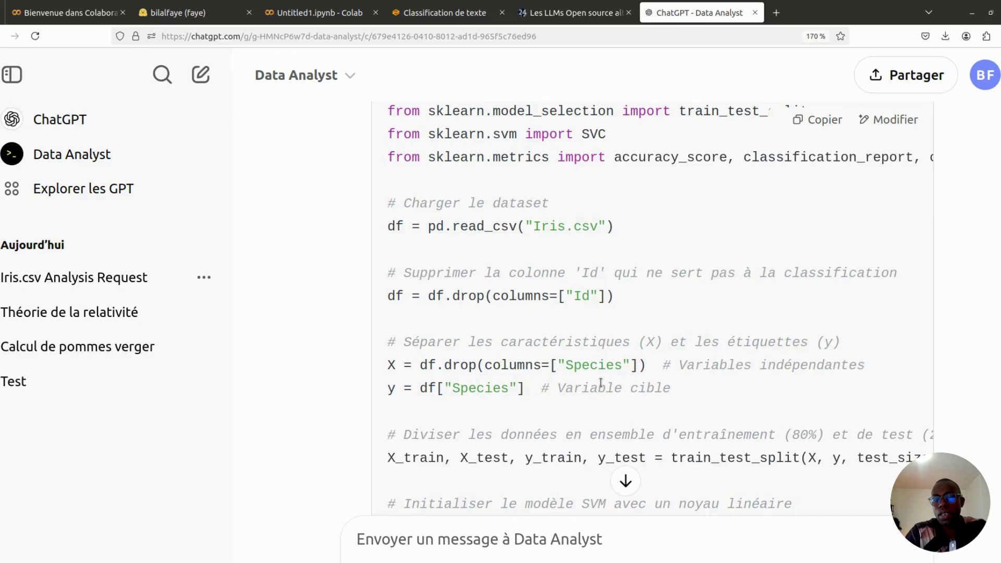
scroll(601, 382, down, 3)
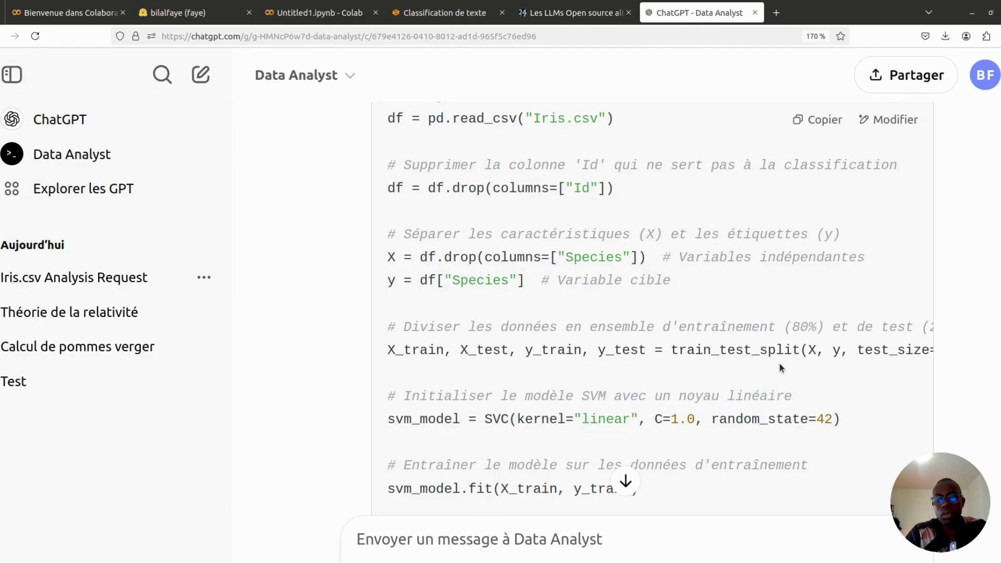
scroll(780, 365, down, 3)
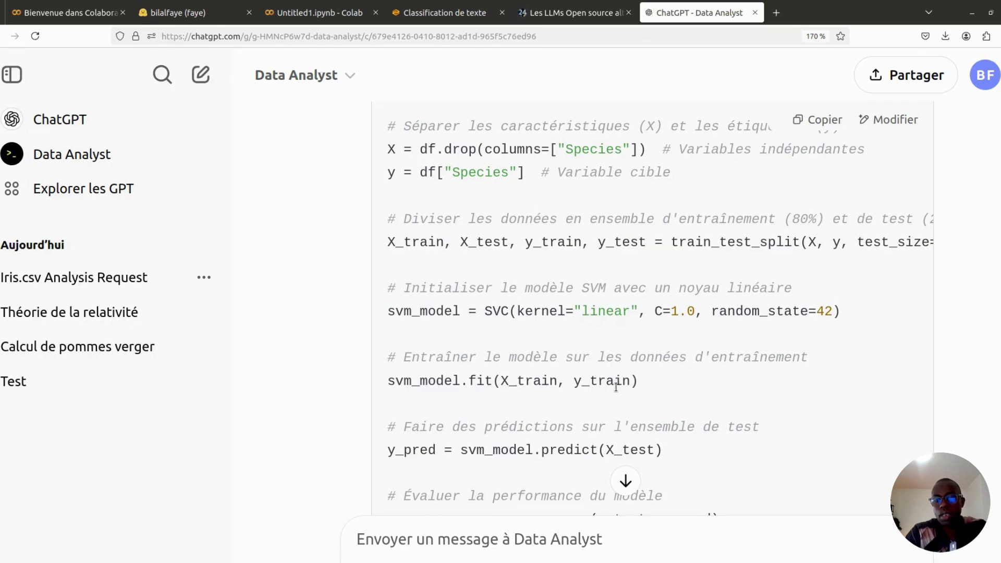
scroll(616, 387, down, 3)
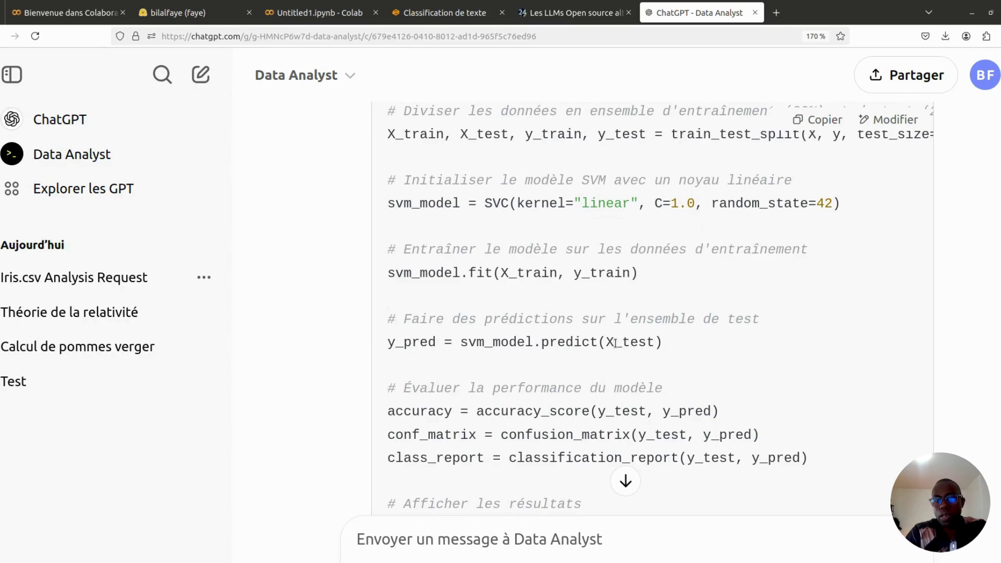
scroll(558, 407, down, 2)
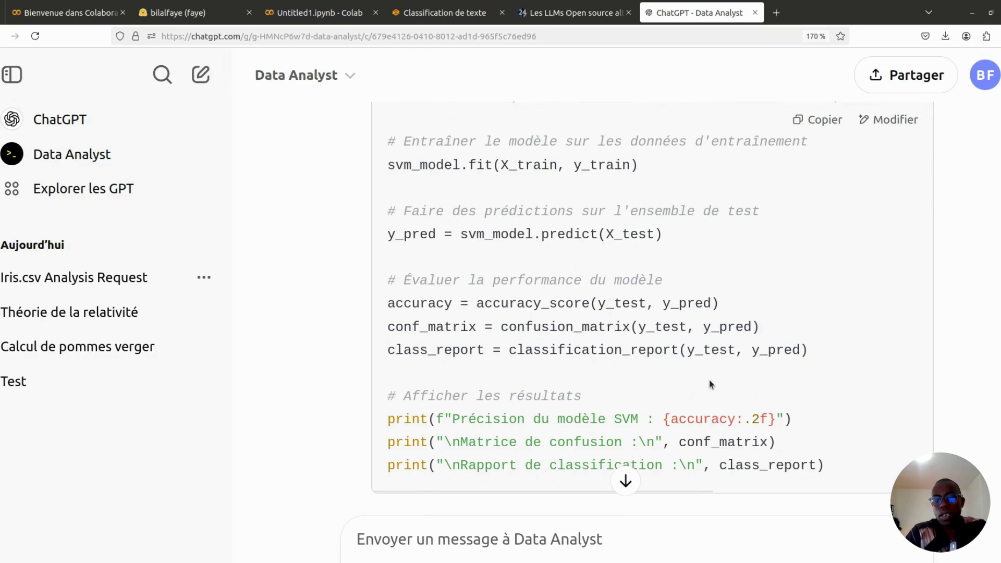
scroll(709, 380, down, 6)
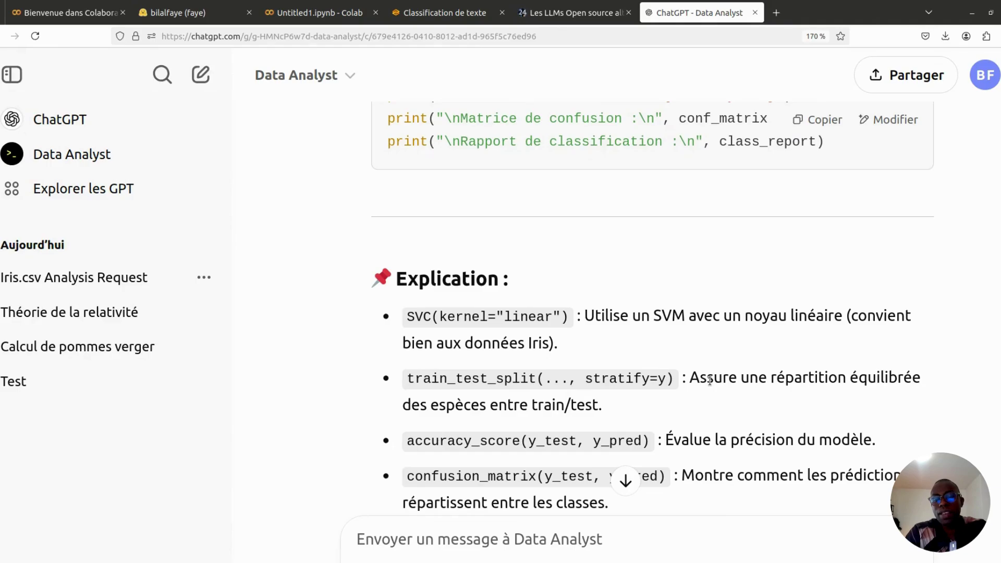
scroll(710, 381, down, 6)
scroll(709, 384, up, 14)
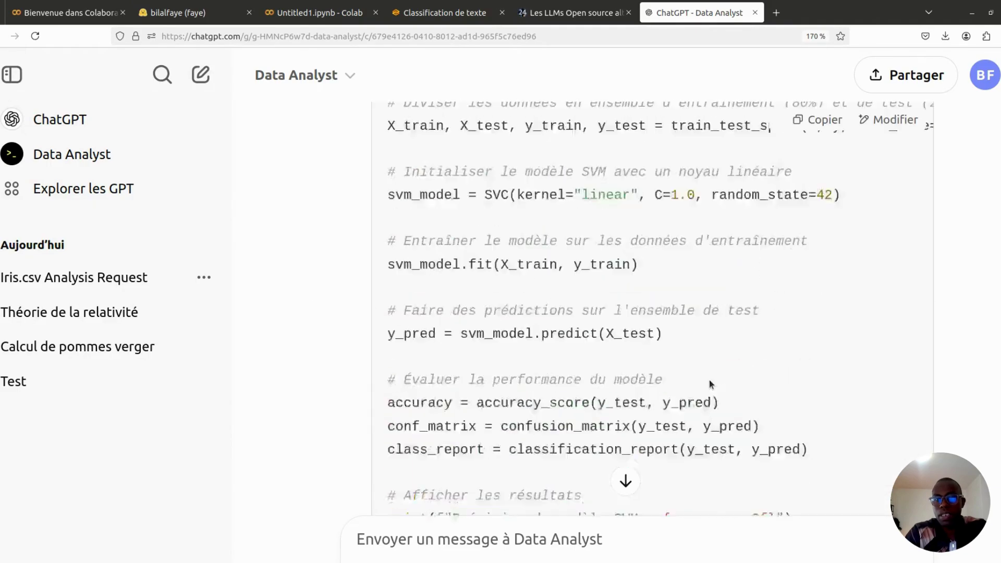
scroll(709, 383, up, 20)
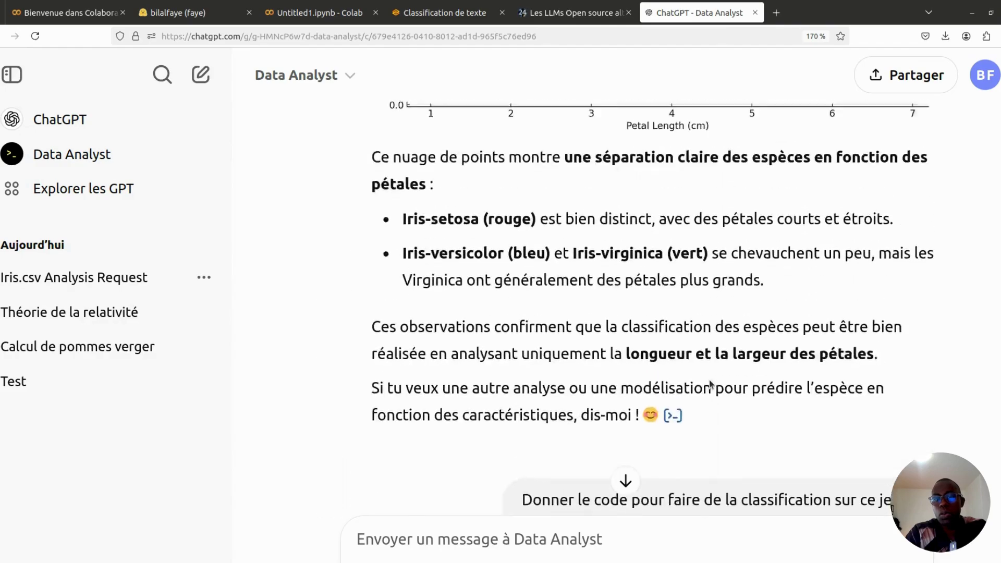
scroll(710, 384, up, 17)
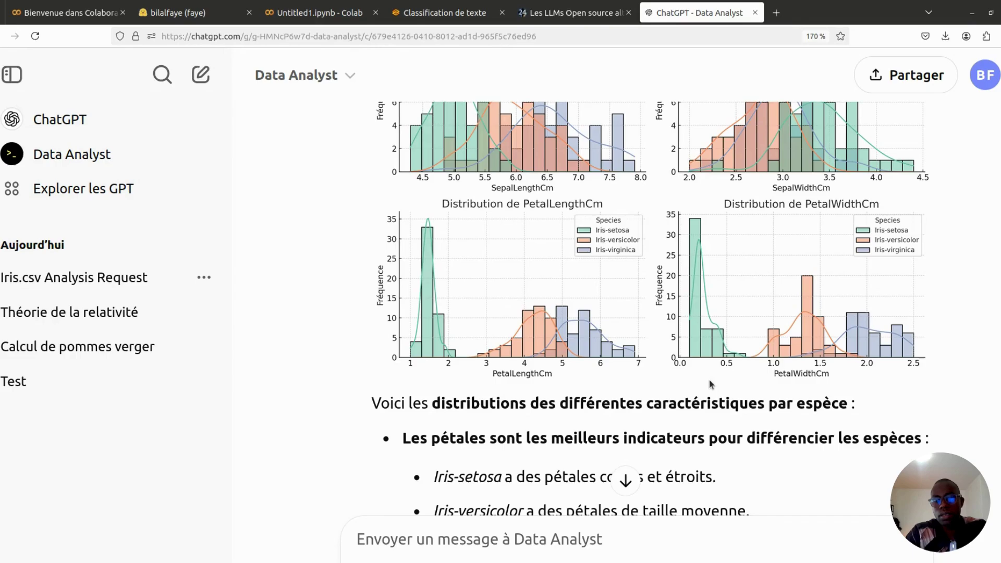
scroll(709, 383, up, 12)
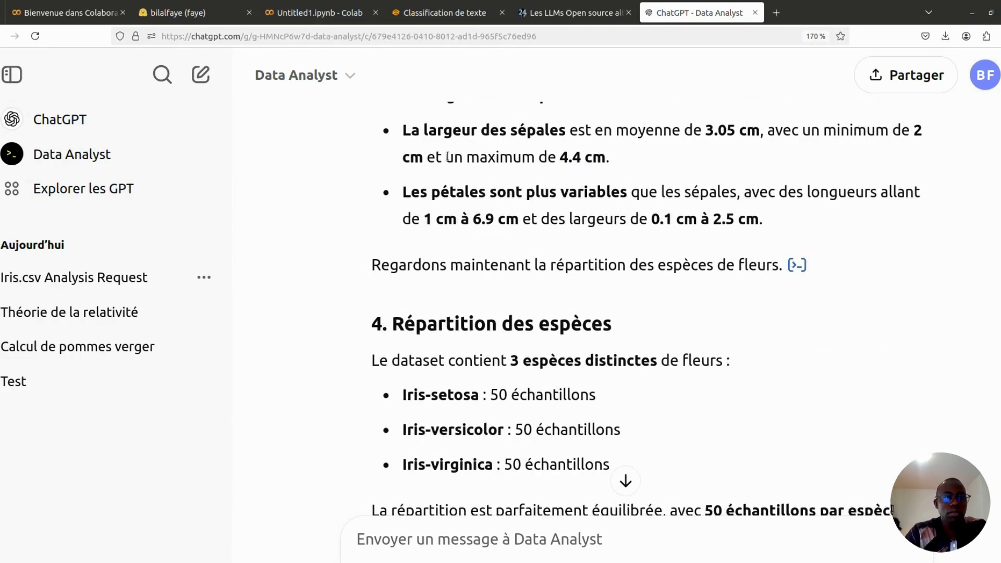
- Open the GPT catalogue and view the details of DALL·E among the GPTs created by the ChatGPT team
click(111, 189)
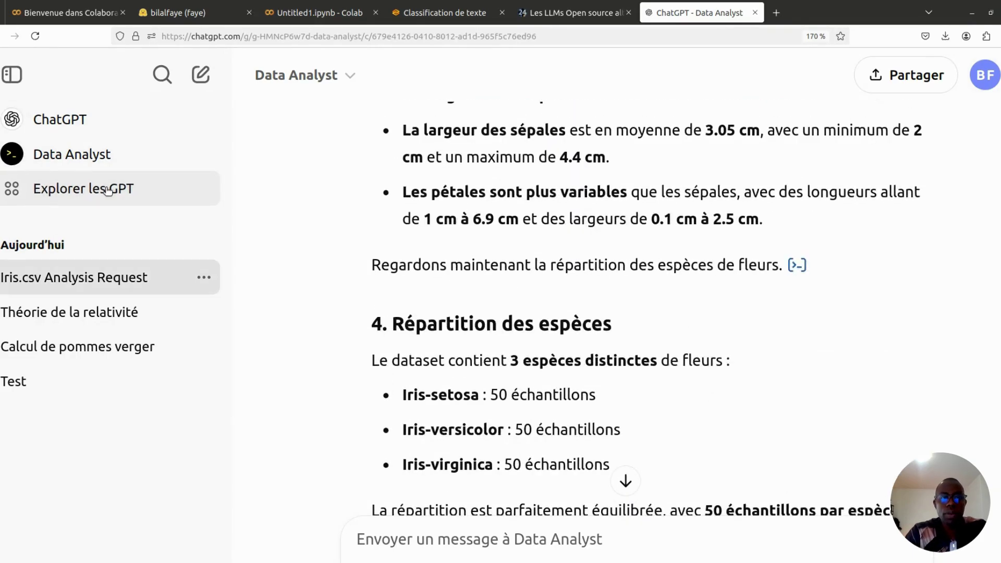
scroll(511, 440, down, 10)
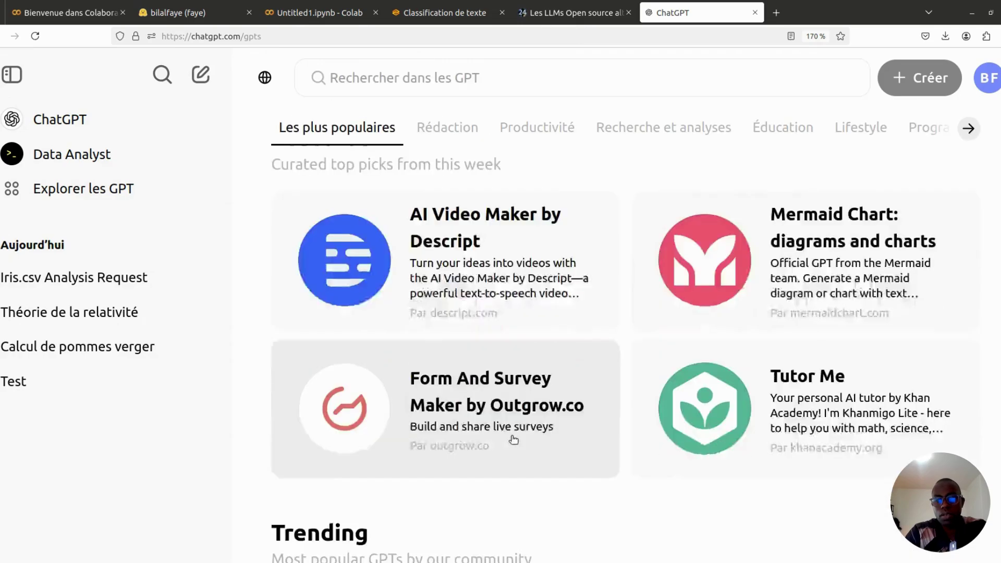
scroll(514, 439, down, 2)
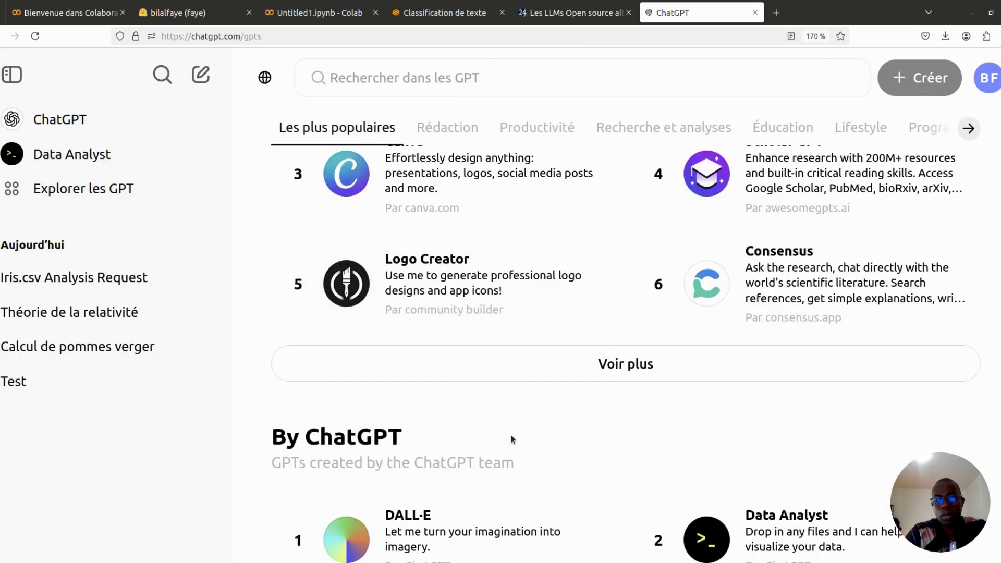
scroll(514, 440, up, 2)
scroll(513, 440, down, 4)
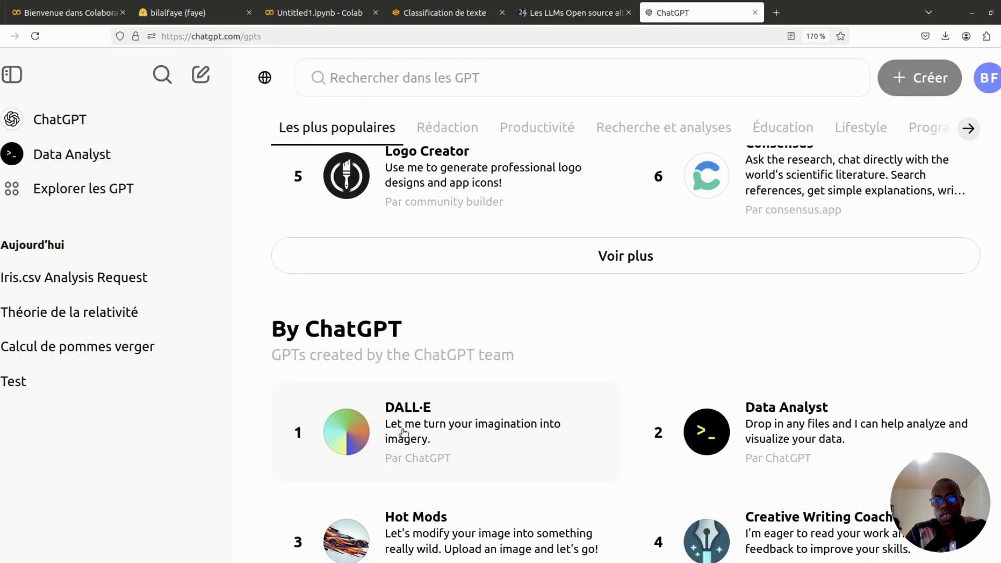
click(421, 430)
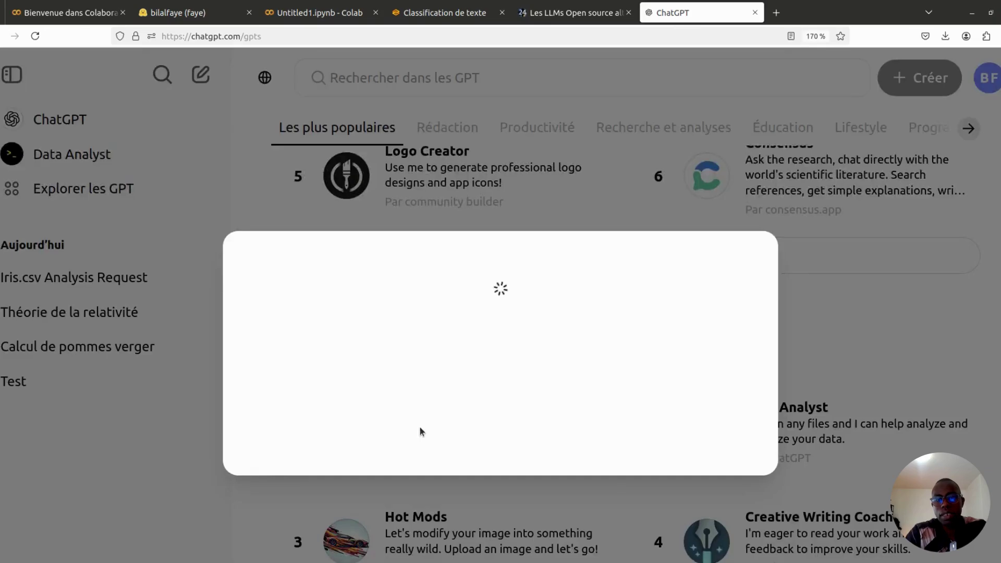
scroll(528, 425, down, 3)
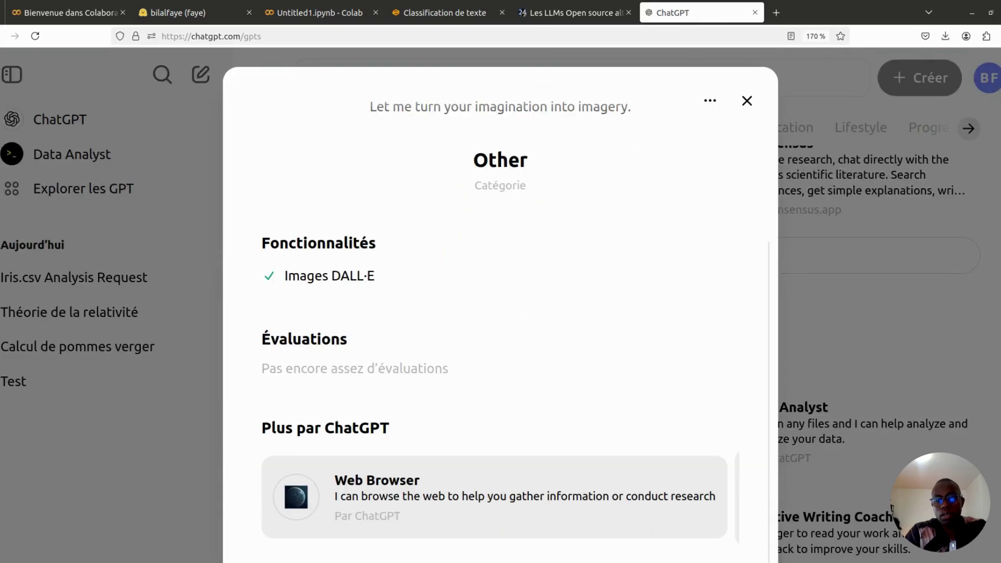
- Start a chat with the DALL·E GPT and send it the prompt "Un loup"
click(500, 561)
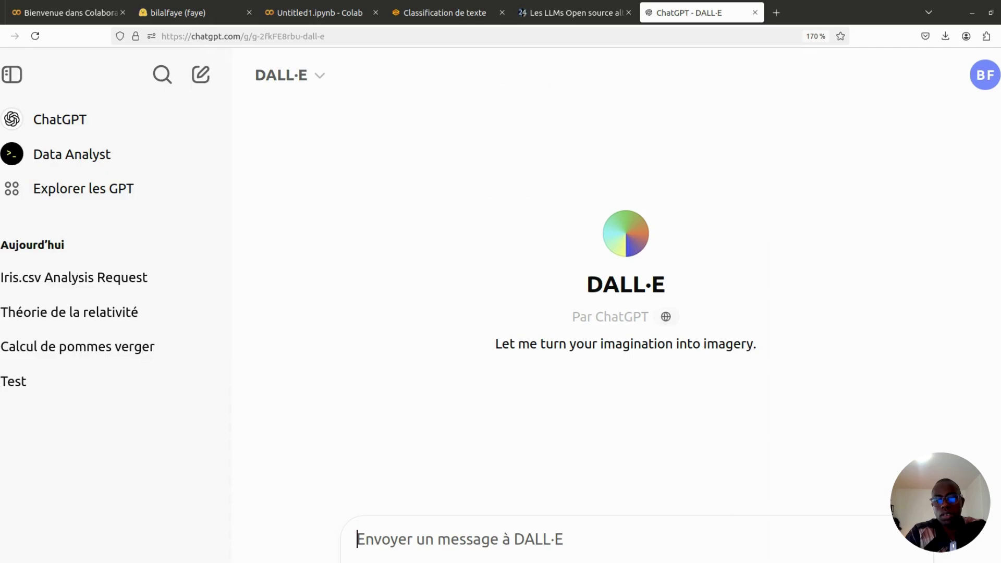
click(461, 539)
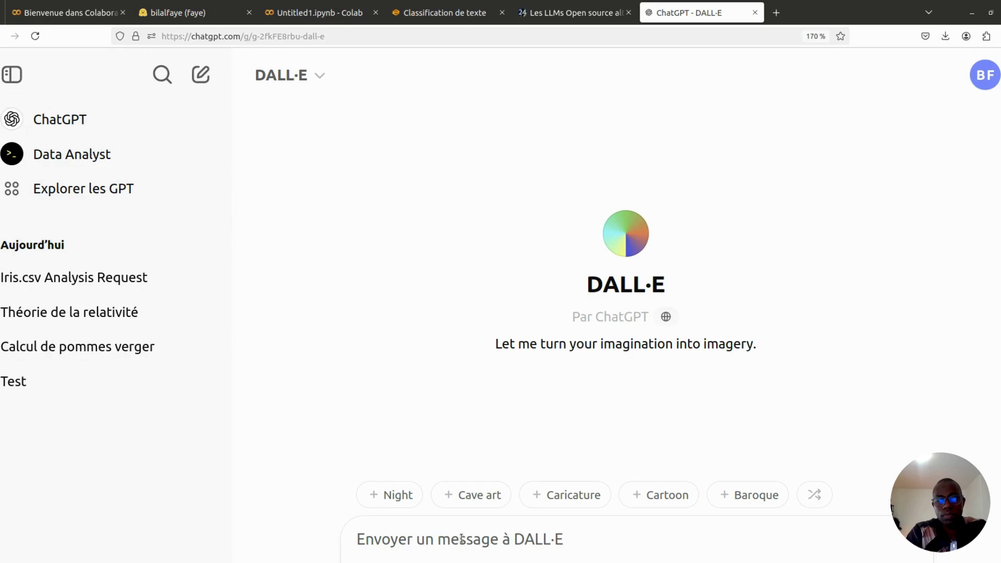
text(Un l)
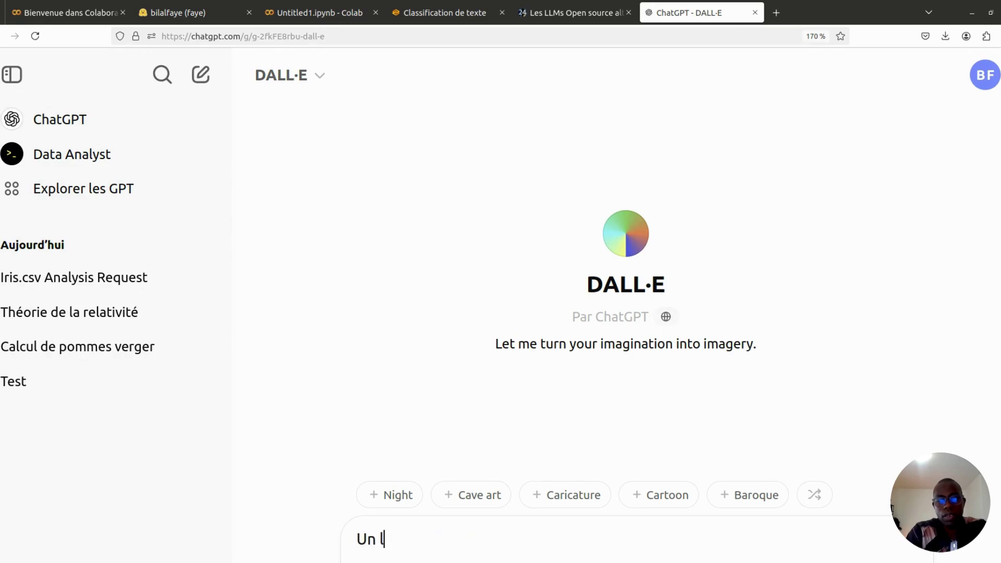
text(oup)
key(Return)
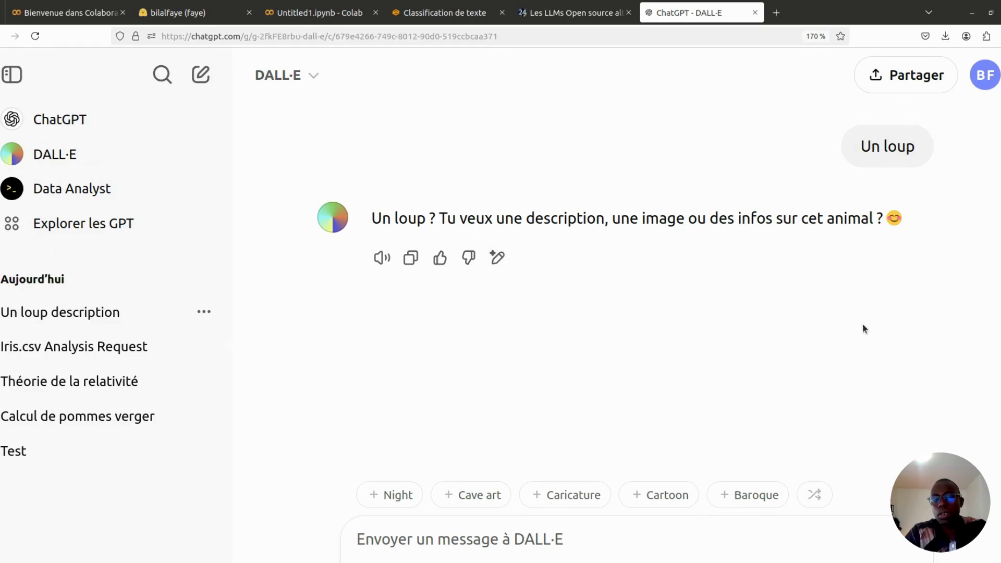
- Send DALL·E the prompt "une image de loup" and examine the generated images and the suggested styles such as Night
text(une ima)
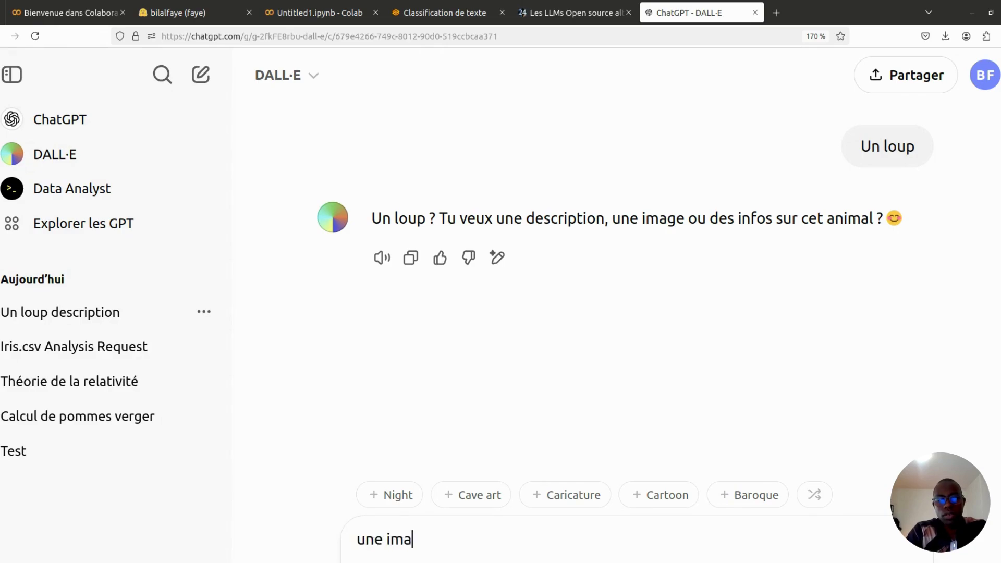
text(ge de loup)
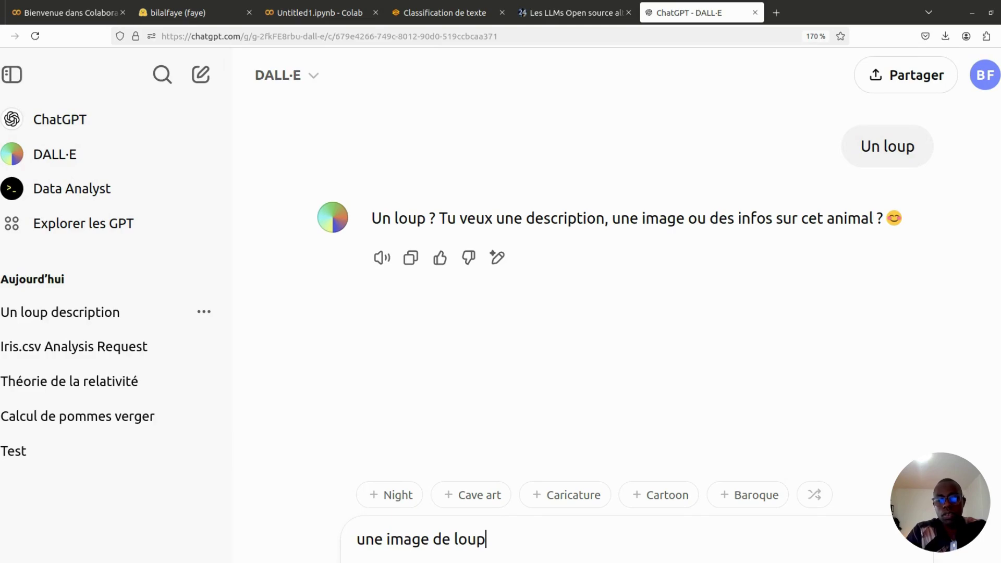
key(Return)
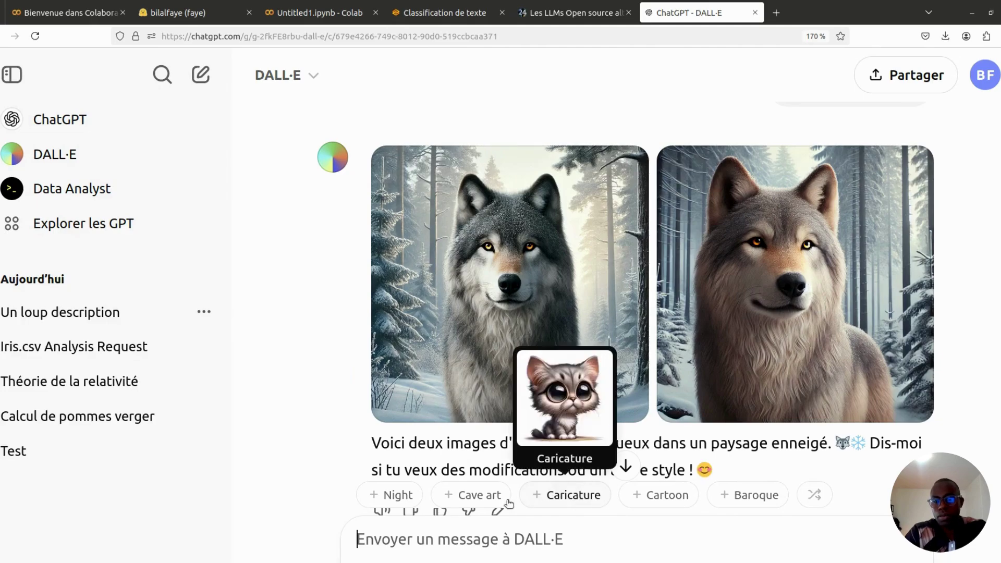
mouse_move(390, 499)
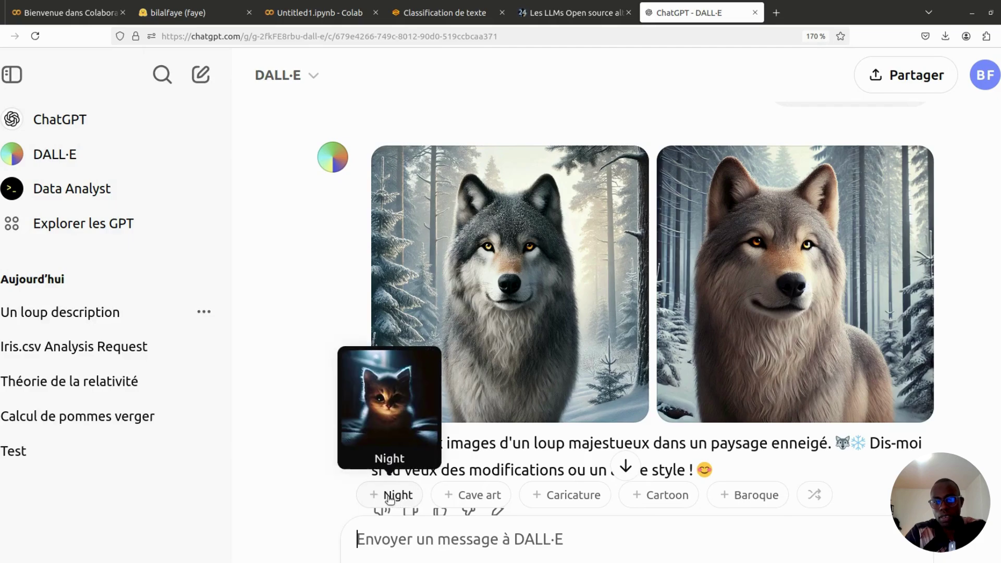
mouse_move(476, 487)
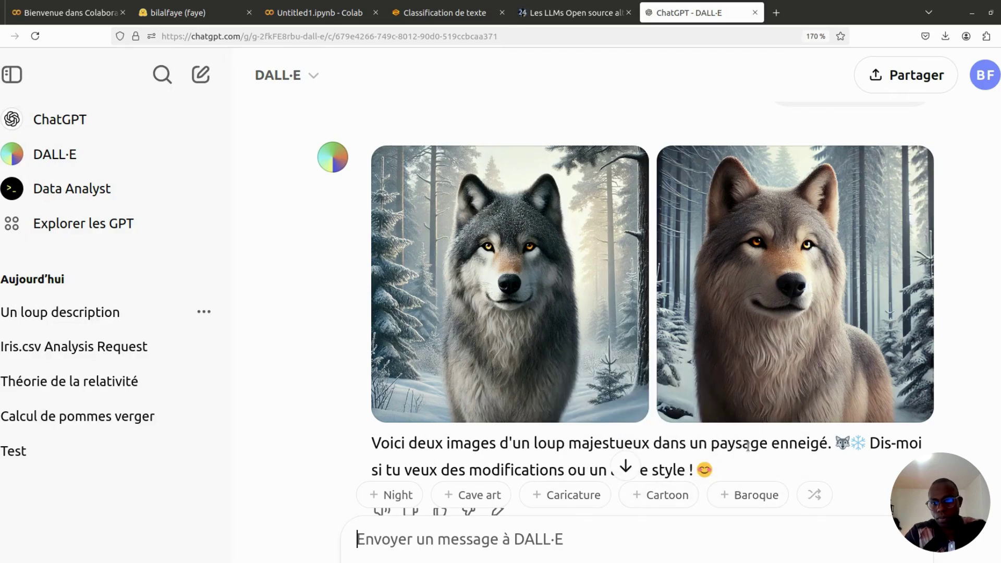
scroll(748, 417, down, 2)
scroll(749, 426, up, 5)
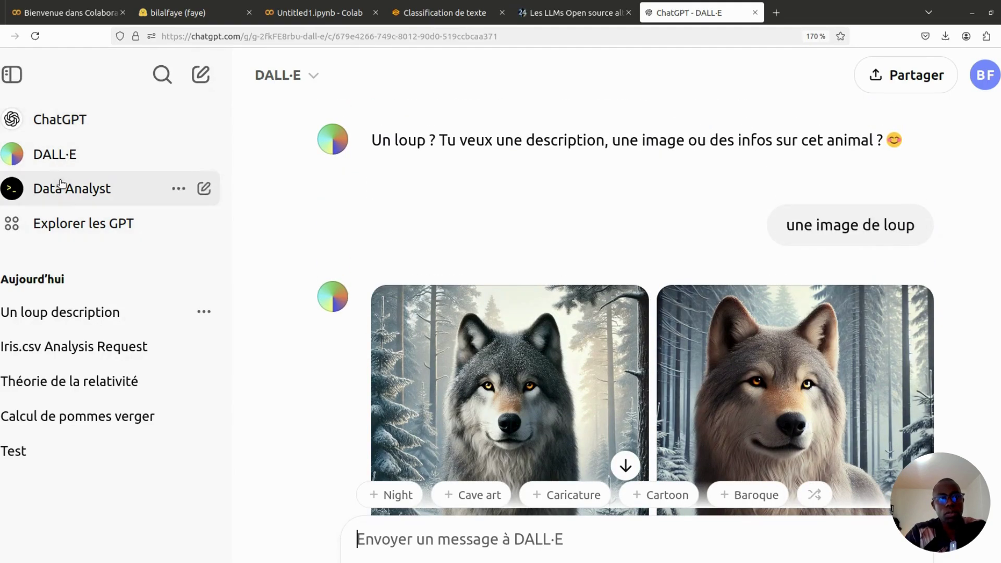
- Open the GPT catalogue and examine its categories from Writing through Research & Analysis, Education and Lifestyle to the Programming GPTs
click(65, 226)
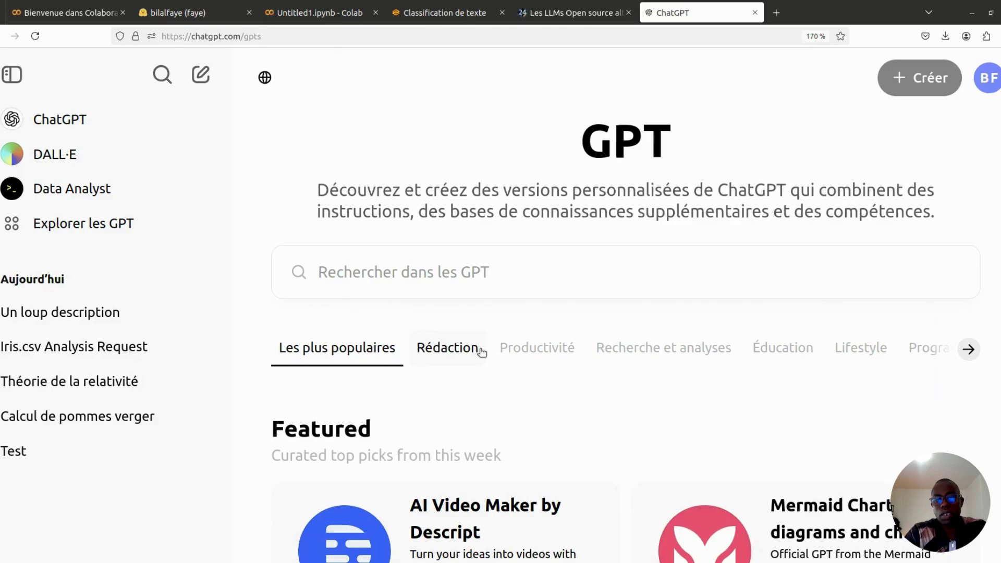
scroll(573, 472, down, 15)
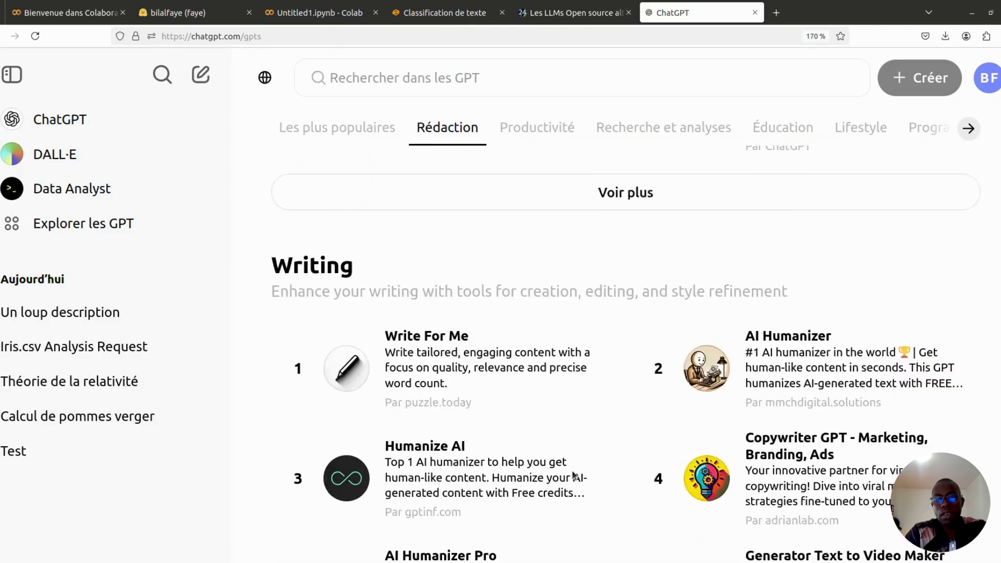
scroll(575, 476, down, 10)
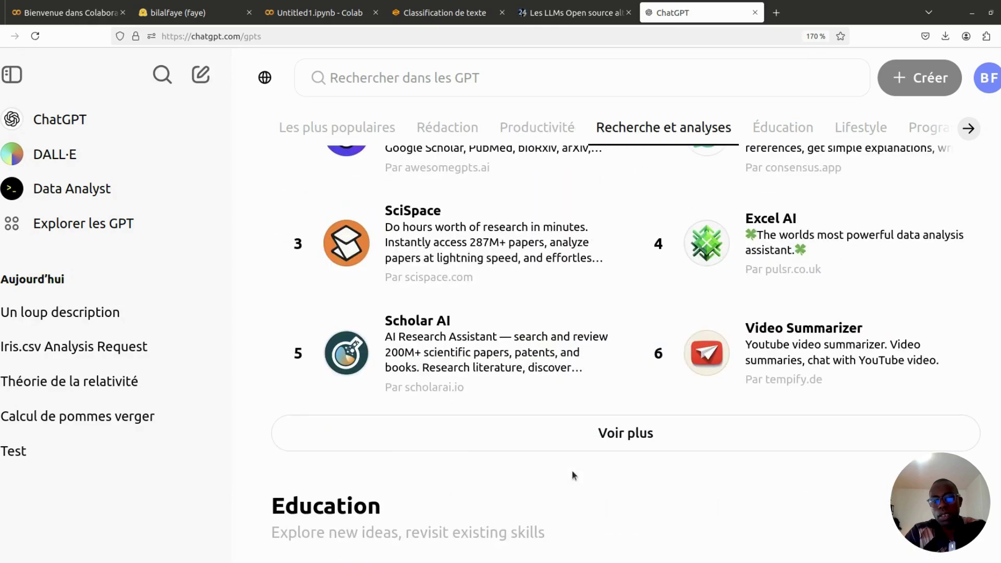
scroll(572, 474, down, 10)
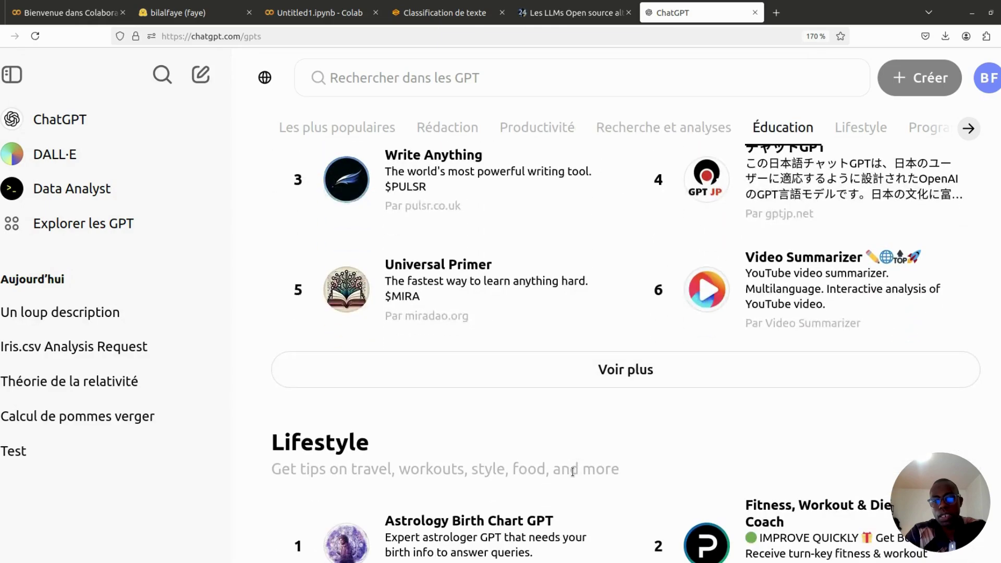
scroll(575, 476, down, 10)
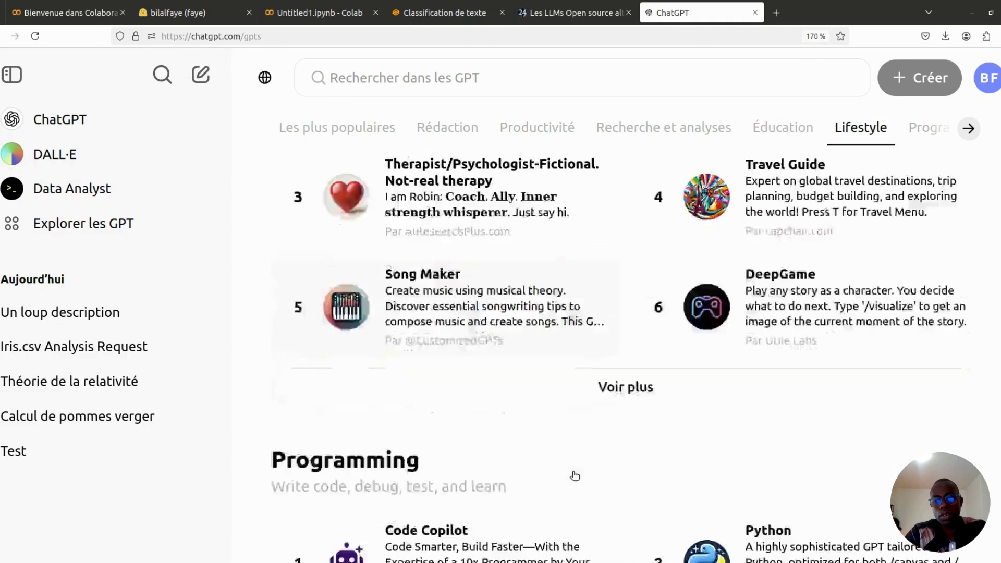
scroll(574, 475, down, 1)
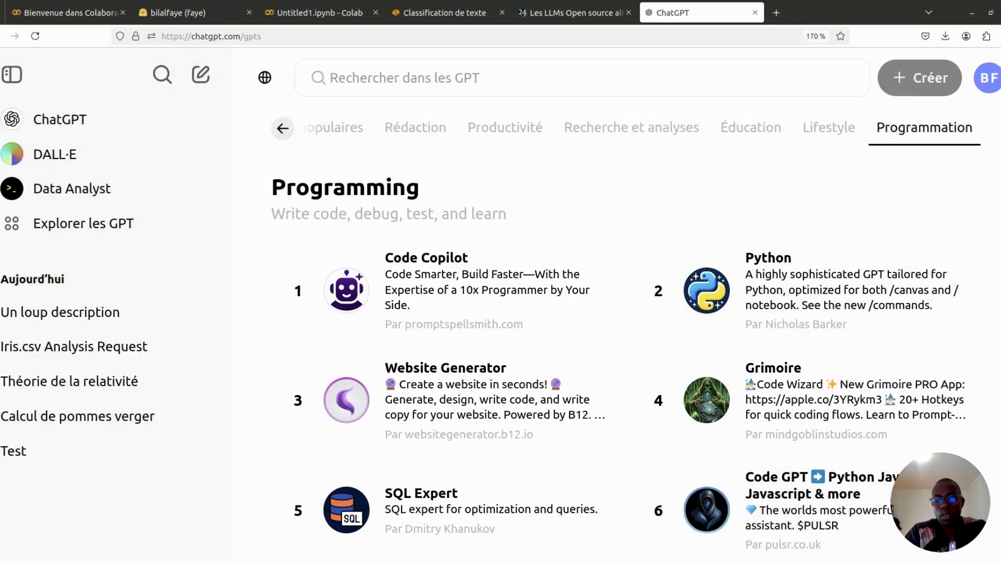
scroll(659, 477, down, 5)
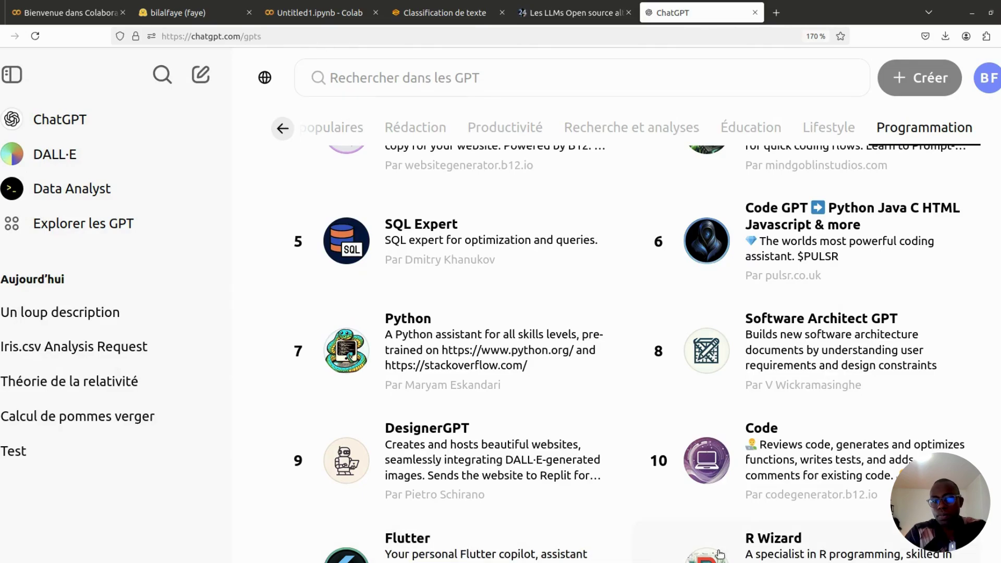
- Examine the Research & Analysis GPTs, the trending GPTs, those created by the ChatGPT team, and the Writing GPTs in the catalogue
scroll(833, 542, up, 15)
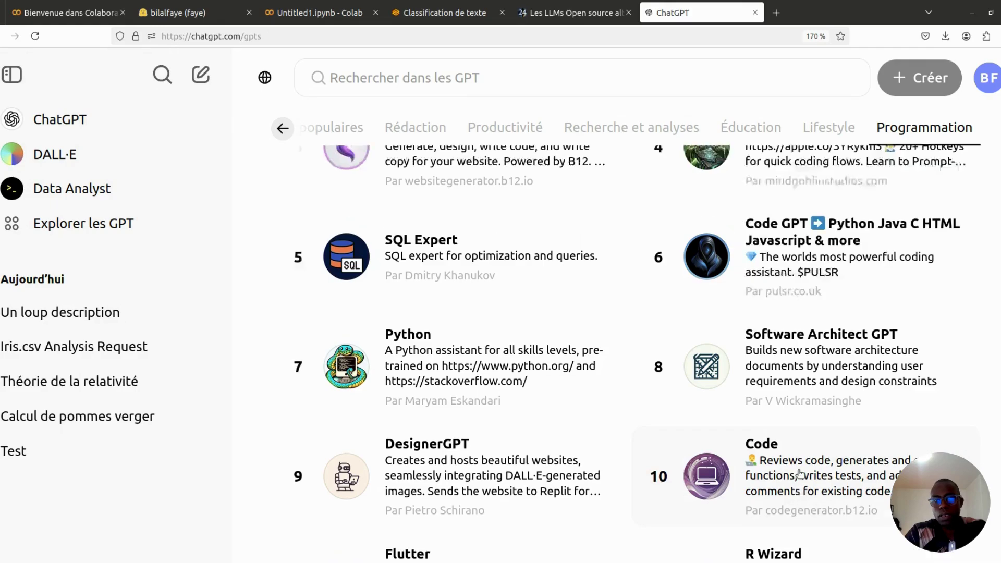
scroll(801, 473, up, 6)
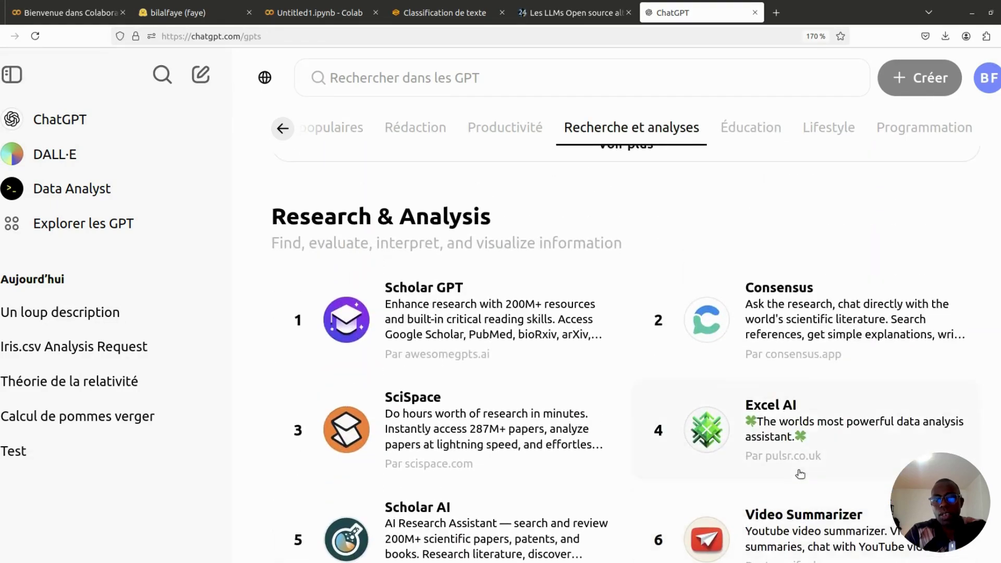
scroll(800, 473, down, 4)
scroll(749, 342, up, 2)
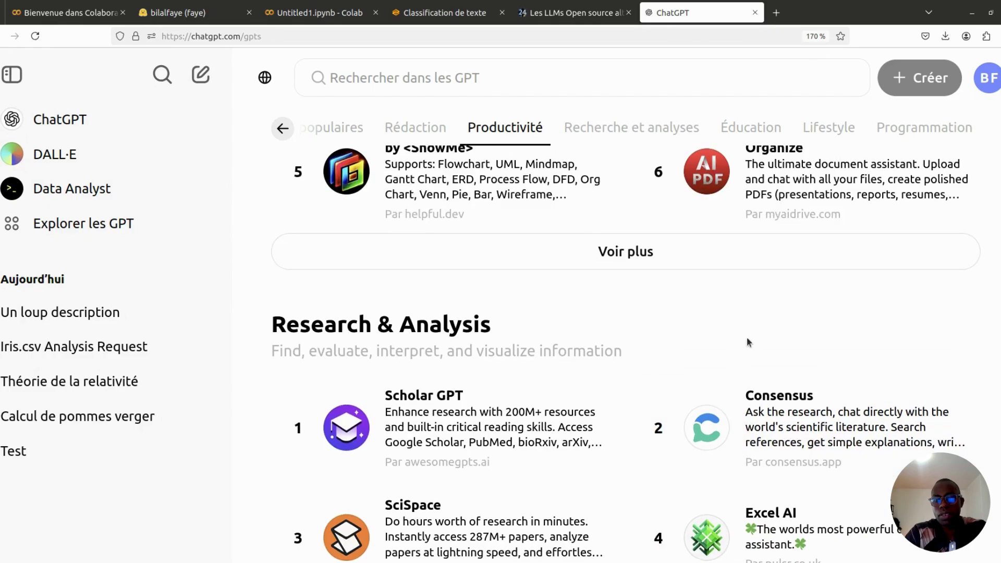
scroll(749, 342, down, 2)
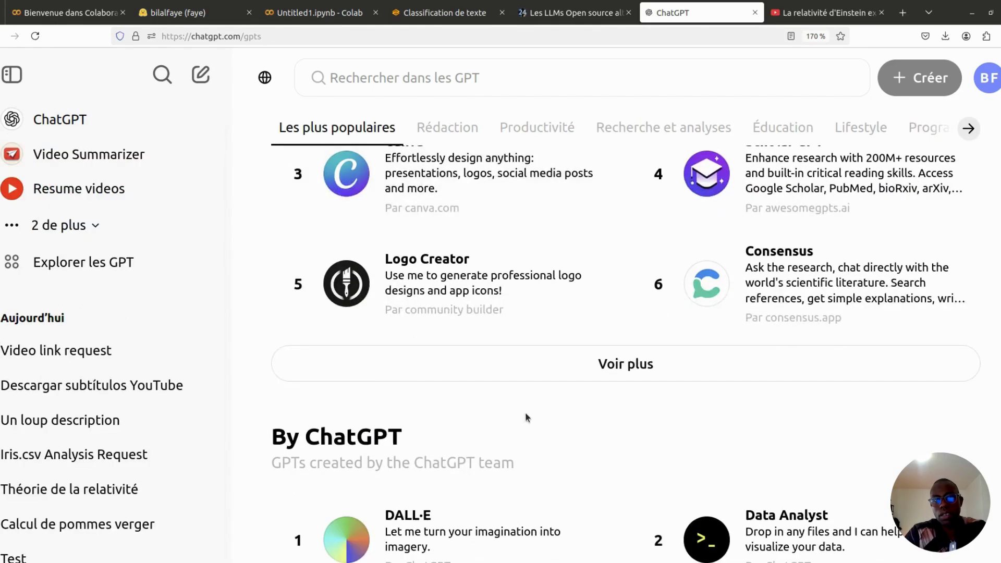
scroll(526, 417, up, 4)
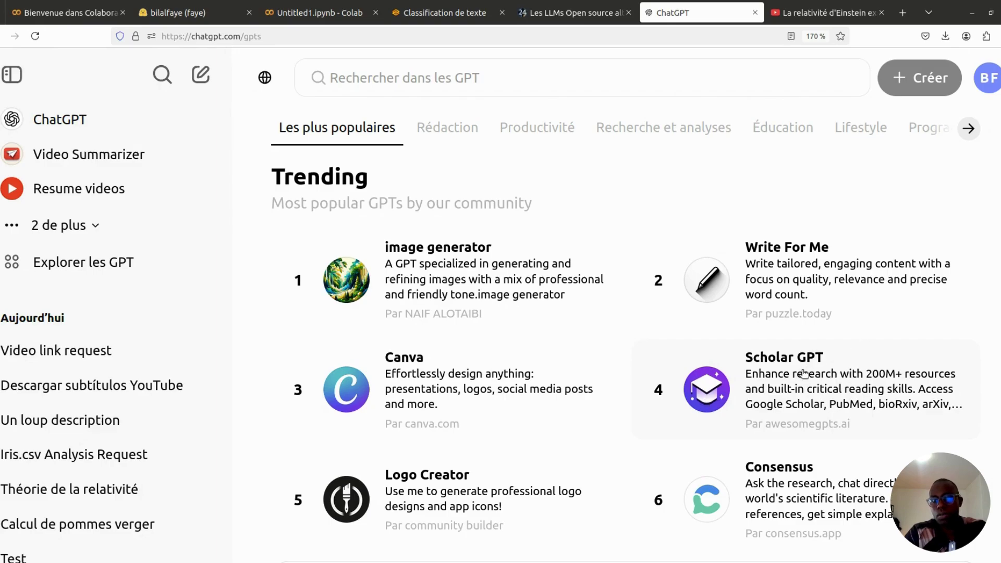
scroll(804, 373, down, 6)
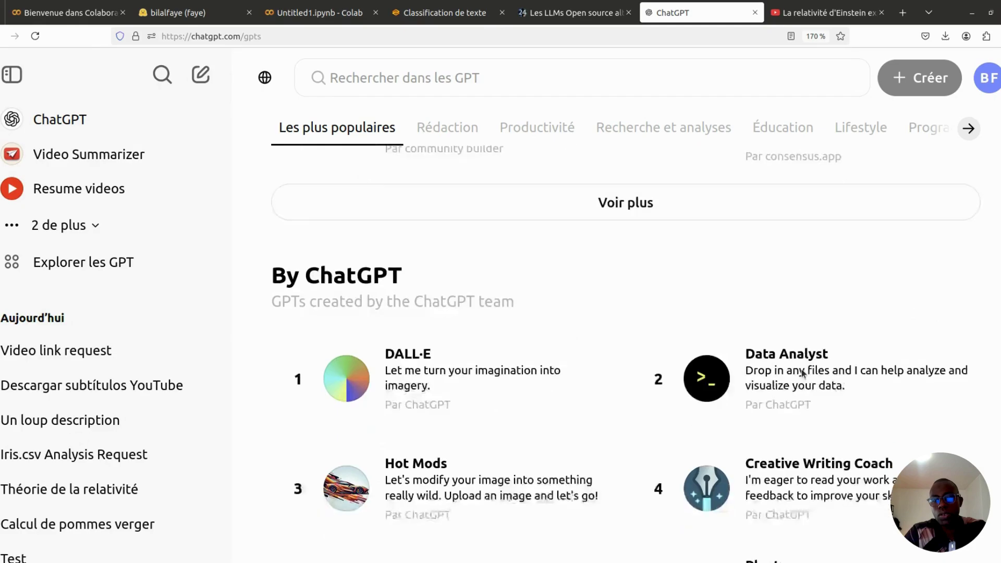
scroll(803, 373, down, 10)
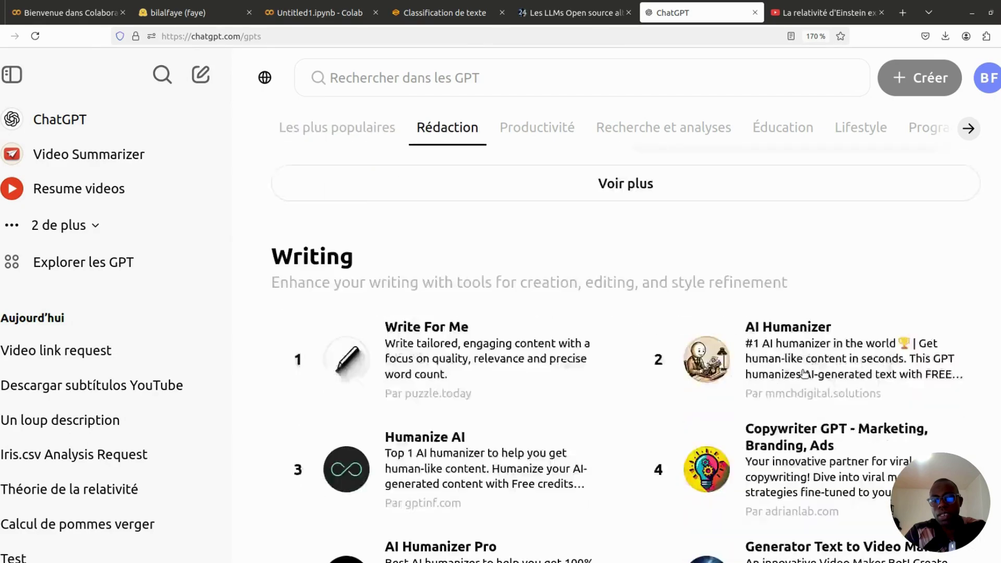